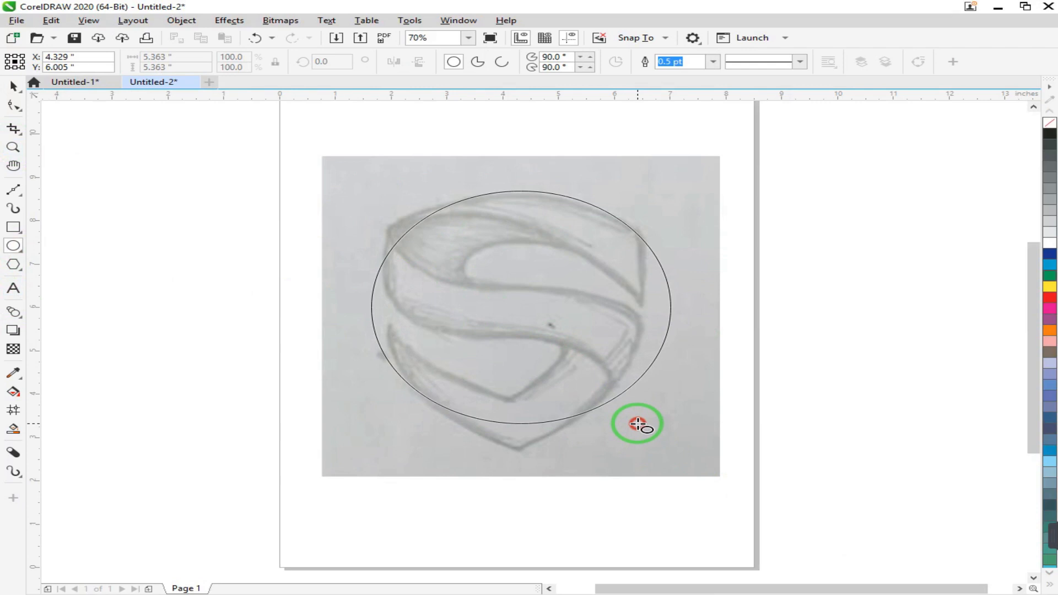
Enlarge the ellipse to reach the sketch's bottom tip, about 5.94 inches high, and widen it to about 6.18 inches.
drag(358, 428, 320, 452)
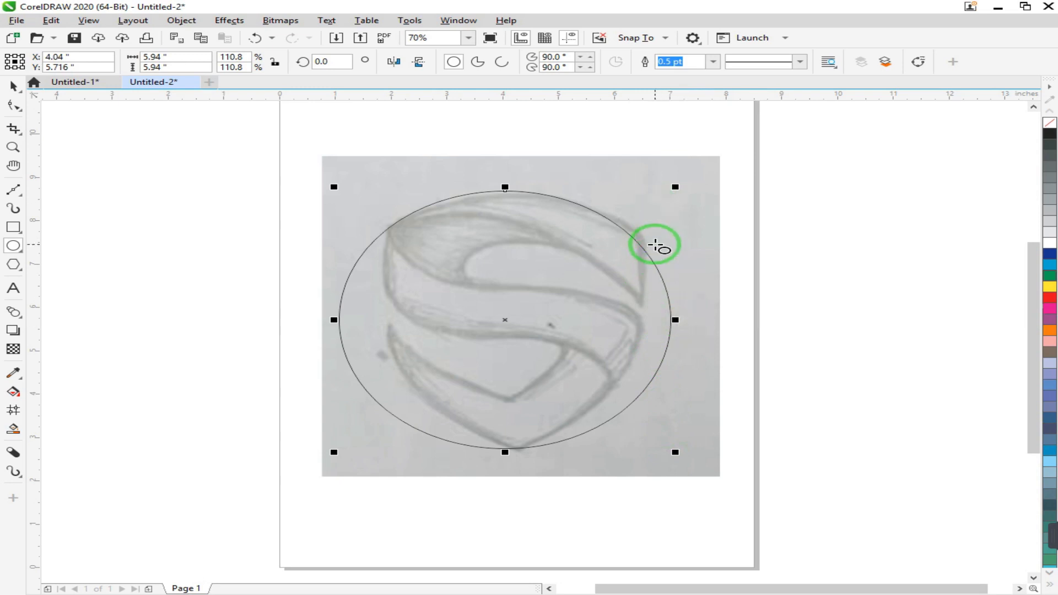
scroll(655, 246, up, 2)
drag(693, 406, 721, 406)
scroll(680, 287, down, 1)
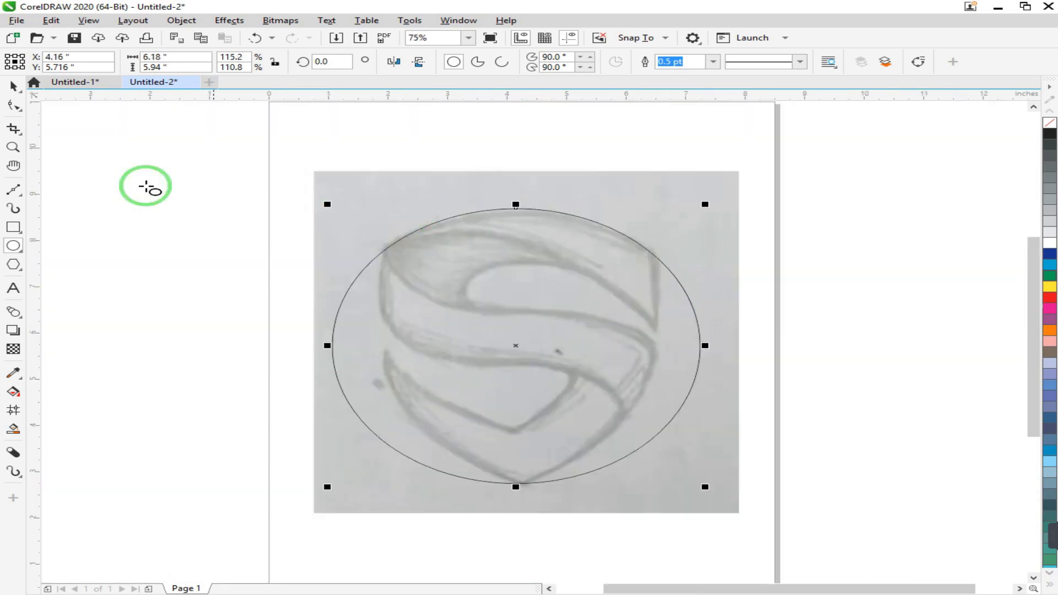
Nudge the ellipse down onto the sketch's top arc and widen it to about 6.5 inches.
click(15, 147)
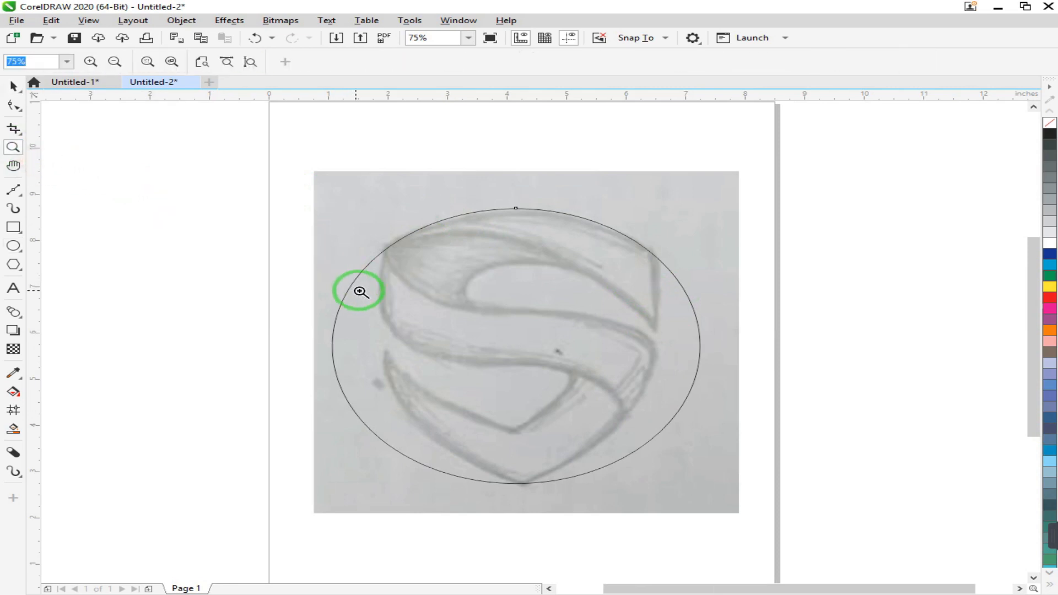
drag(439, 182, 666, 286)
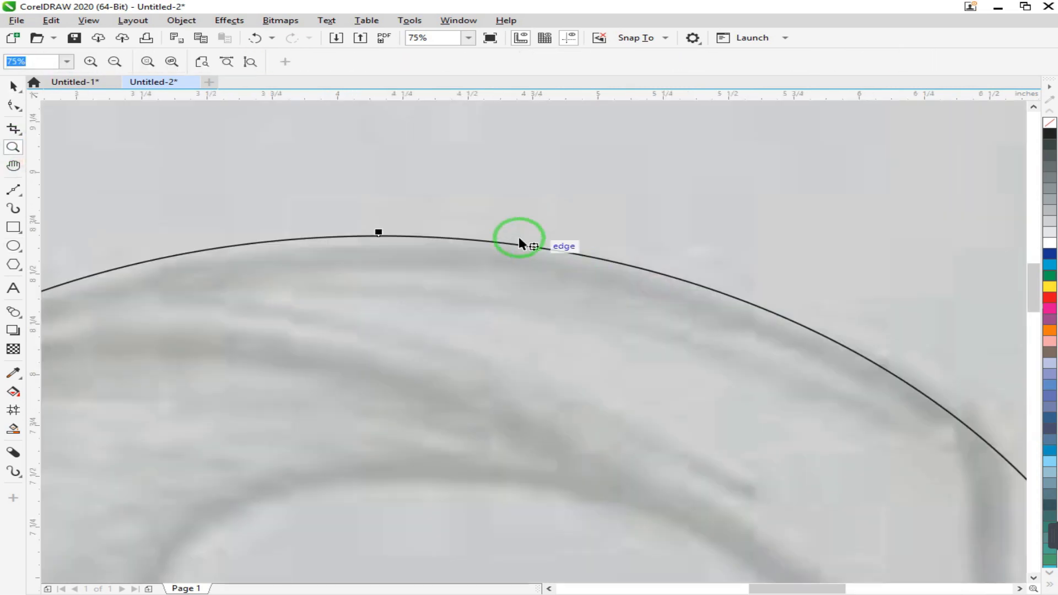
key(space)
drag(439, 236, 437, 246)
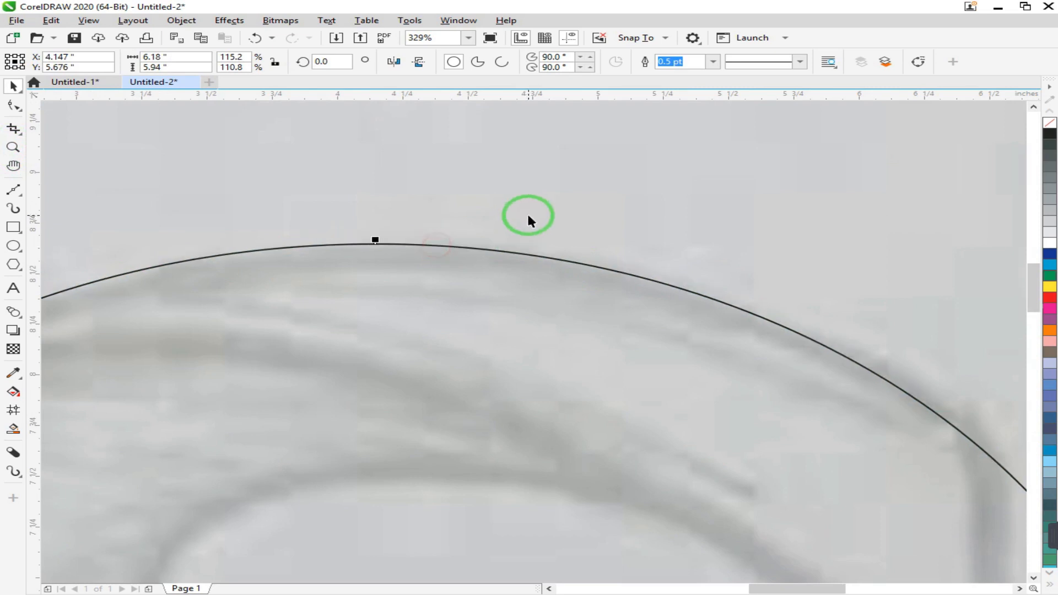
scroll(529, 218, down, 2)
drag(307, 366, 299, 368)
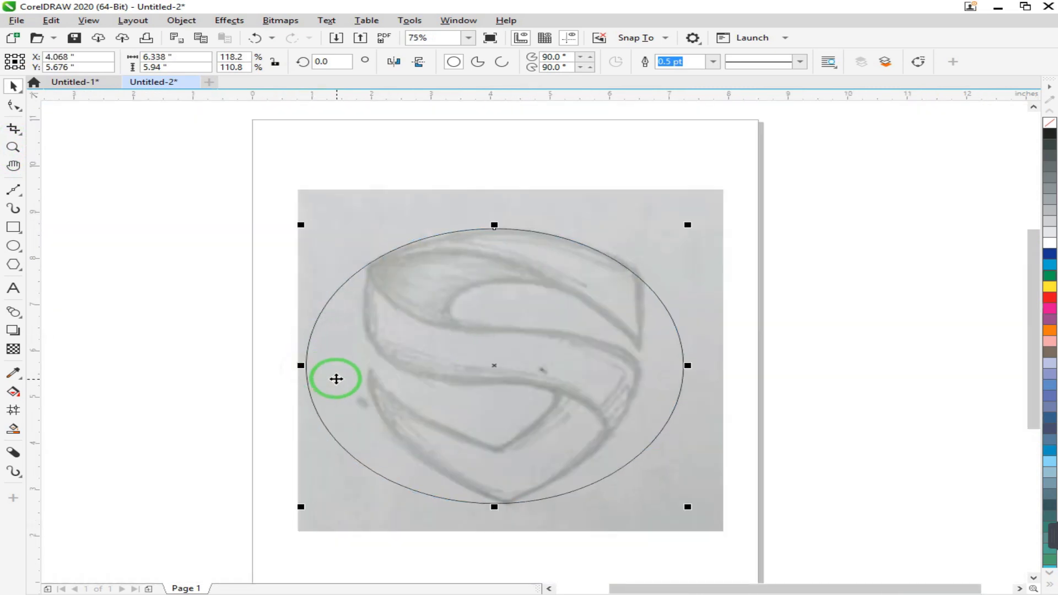
drag(687, 366, 701, 366)
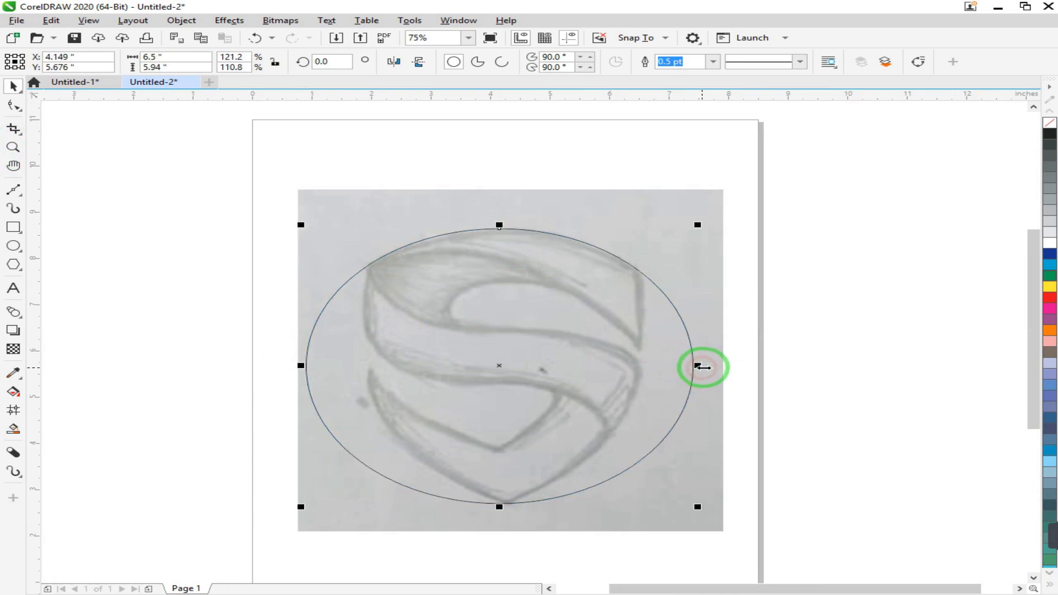
Draw a vertical 2-Point Line about 5.58 inches long beside the page.
scroll(775, 354, down, 2)
key(z)
drag(472, 243, 815, 489)
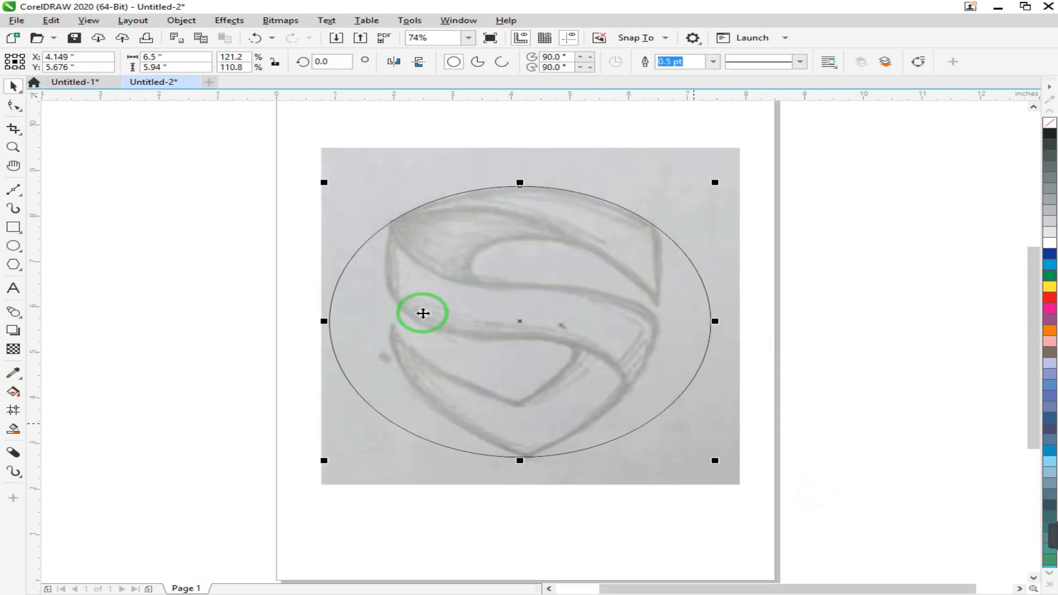
click(22, 198)
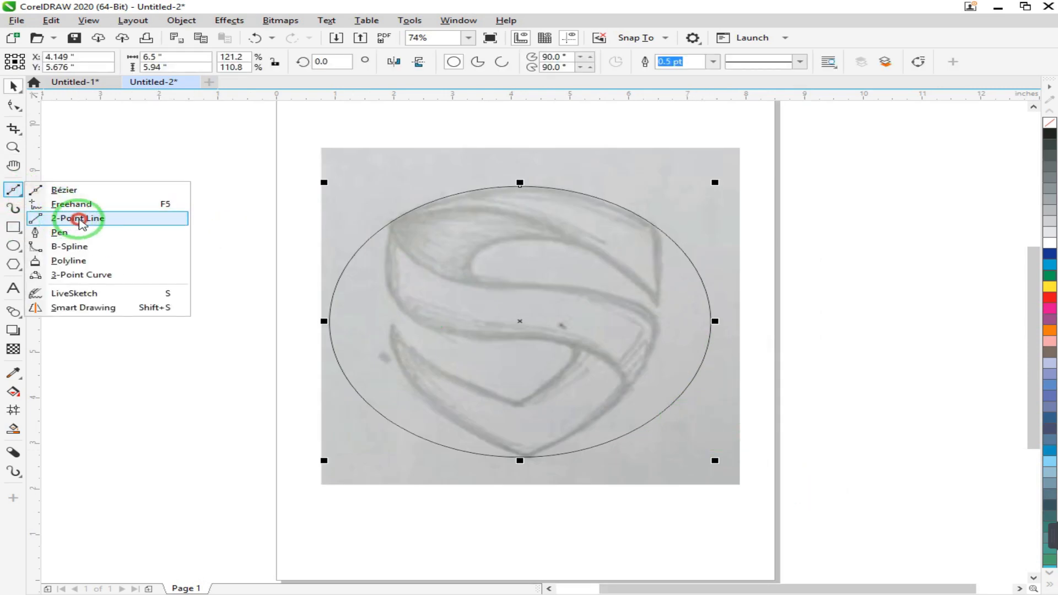
click(78, 220)
drag(237, 192, 230, 445)
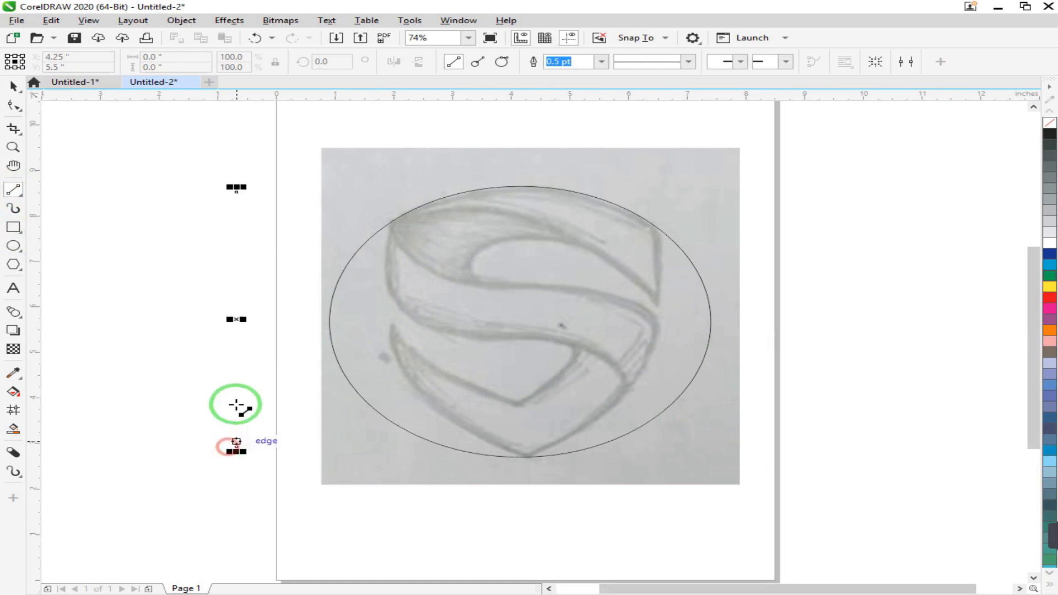
Move the vertical line onto the sketch's left edge and place a copy of it along the right edge.
key(space)
drag(291, 329, 385, 302)
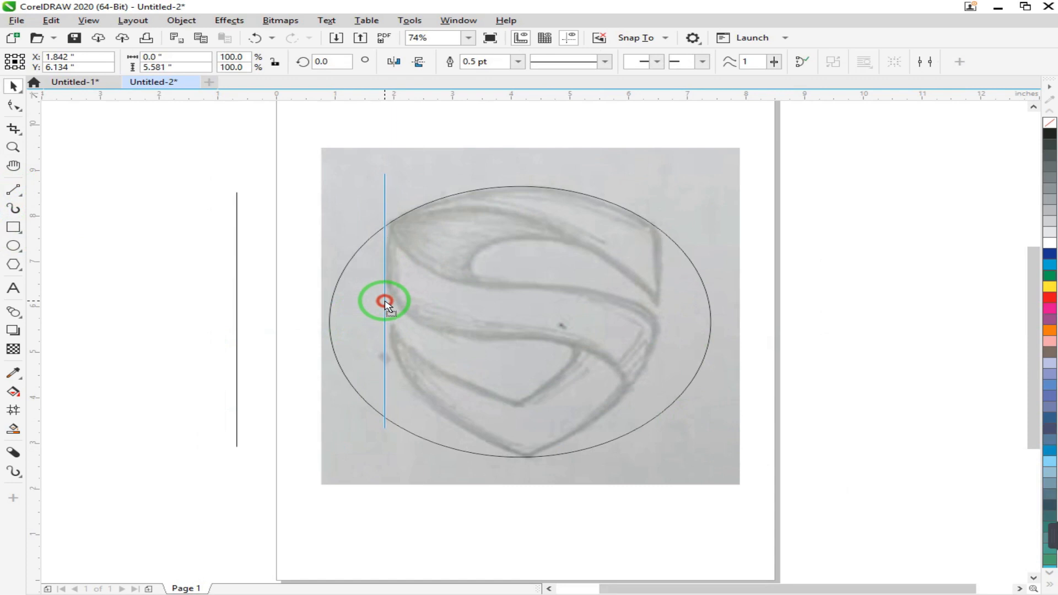
drag(385, 302, 658, 340)
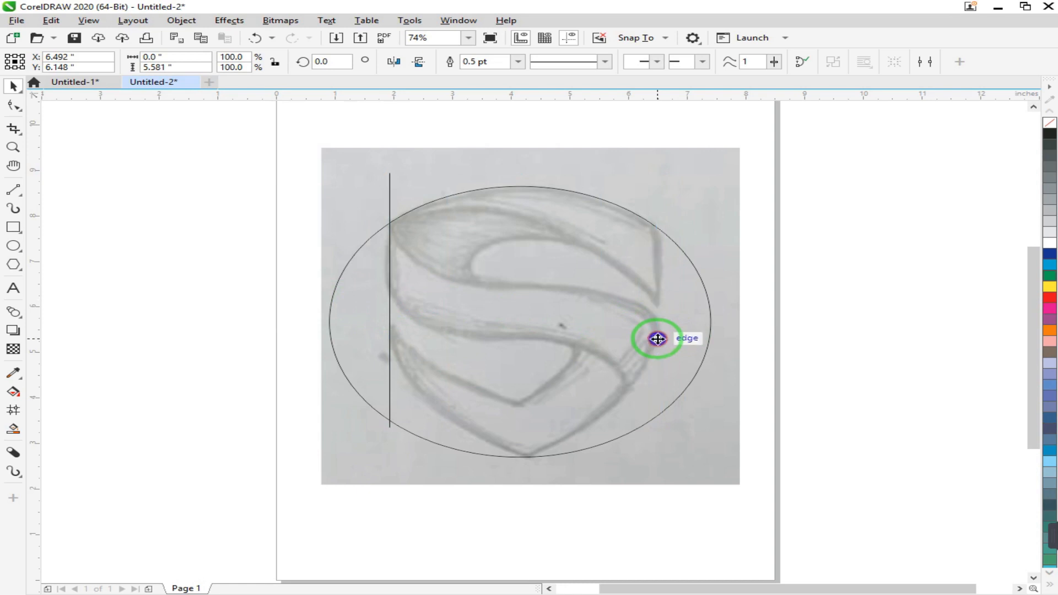
click(799, 213)
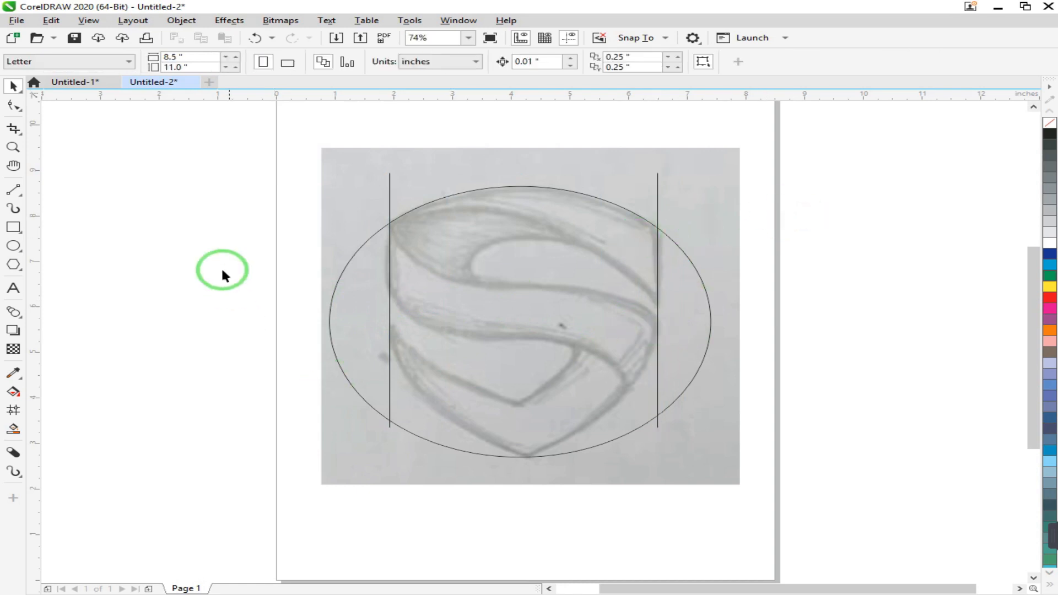
click(229, 249)
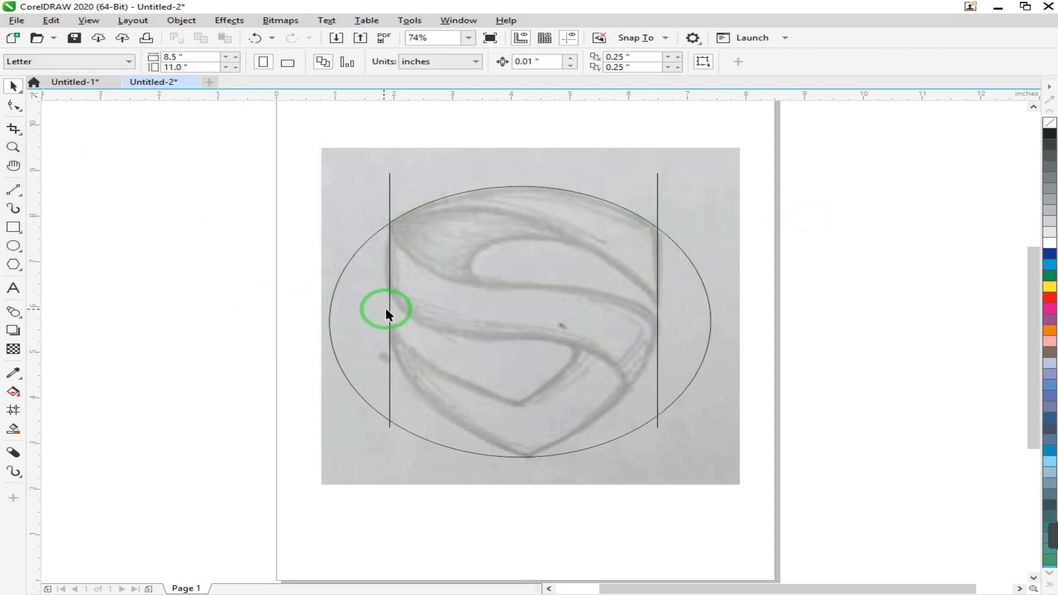
Copy the left vertical line, rotate it to about 51.16 degrees, and place it along the sketch's lower-left edge.
drag(389, 312, 252, 367)
click(253, 367)
drag(238, 231, 134, 295)
drag(252, 366, 449, 419)
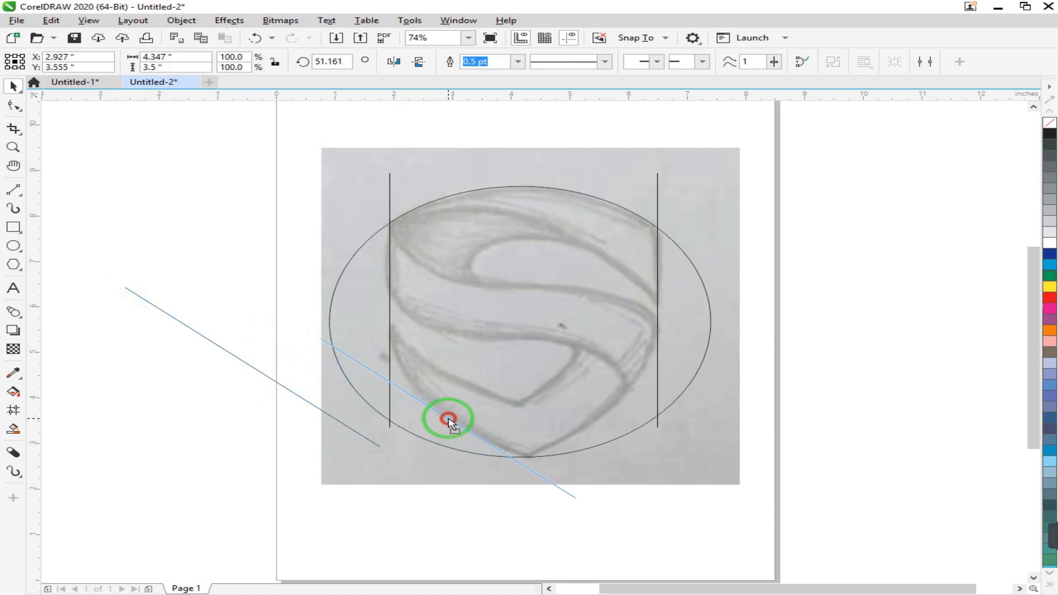
drag(454, 421, 454, 420)
Try to rotate the slanted line to about 55.7 degrees and mirror it toward the sketch's lower-right edge.
click(454, 419)
drag(589, 505, 604, 498)
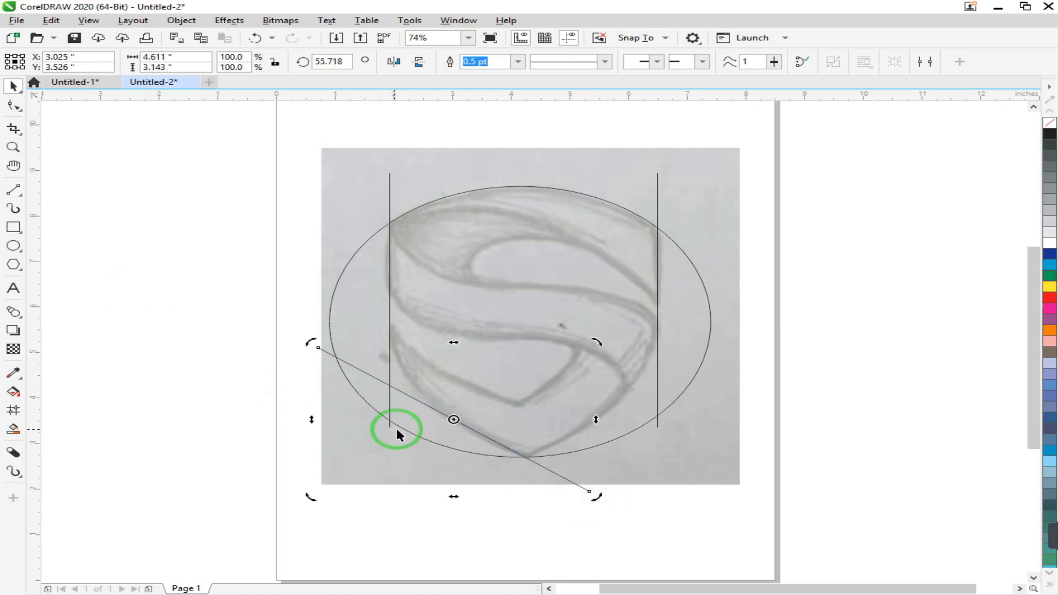
drag(310, 421, 622, 402)
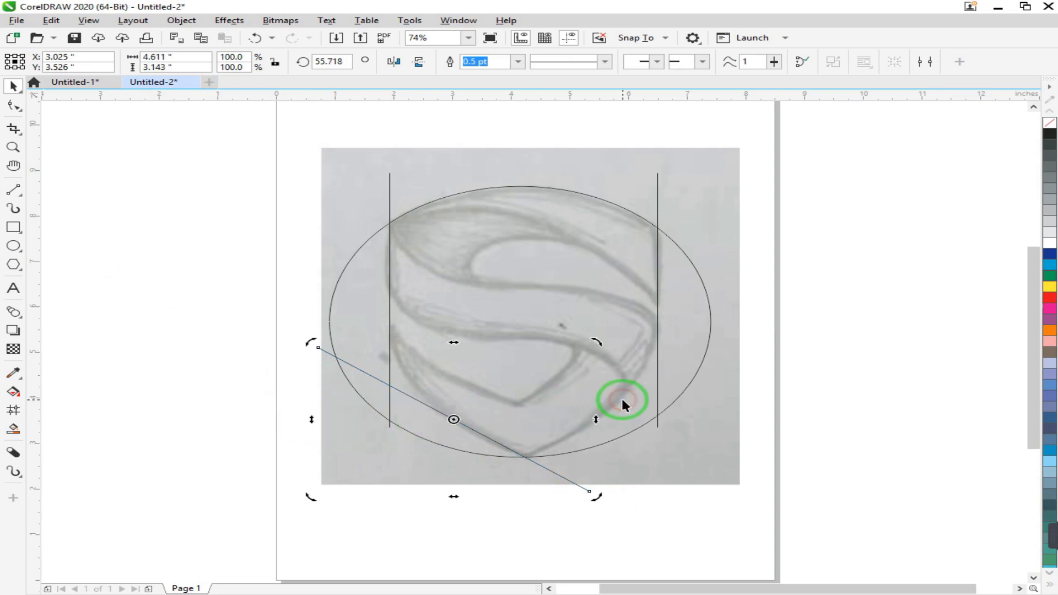
click(208, 380)
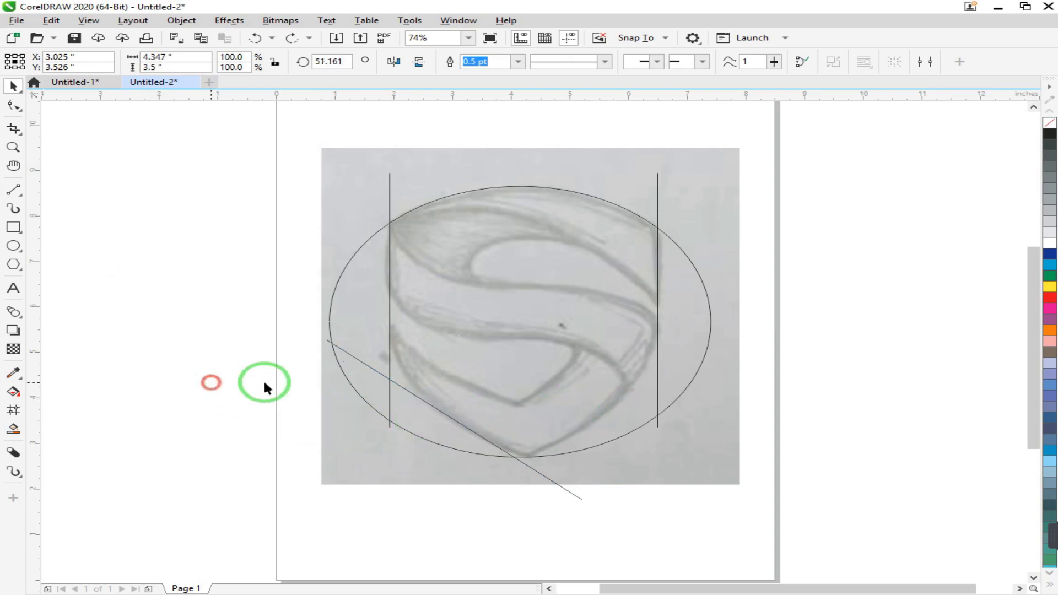
Mirror a copy of the slanted line horizontally and place it along the sketch's lower-right edge.
click(371, 367)
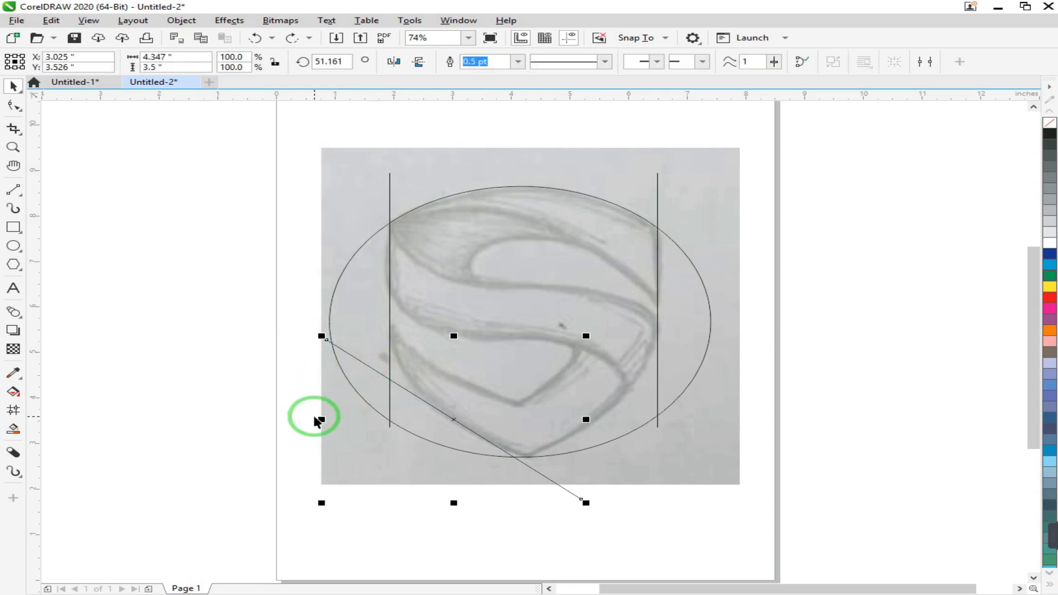
drag(322, 419, 605, 416)
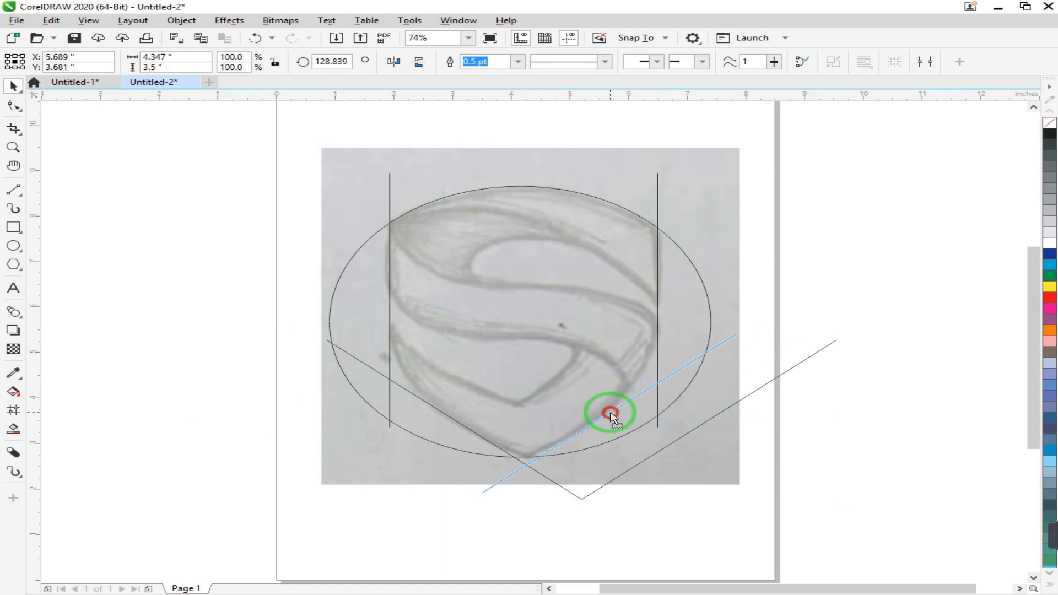
drag(610, 415, 610, 414)
click(14, 147)
click(13, 87)
drag(361, 357, 513, 413)
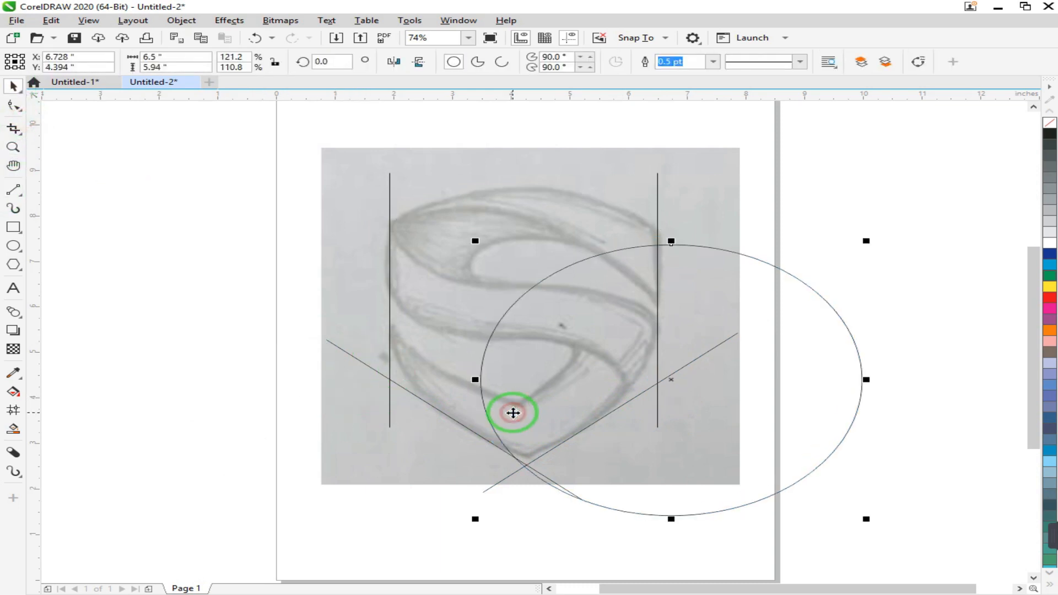
key(ctrl+z)
click(281, 435)
Rotate the lower-left slanted line to about 53.48 degrees so it follows the sketch's lower-left edge.
key(F2)
drag(275, 353, 644, 491)
click(606, 392)
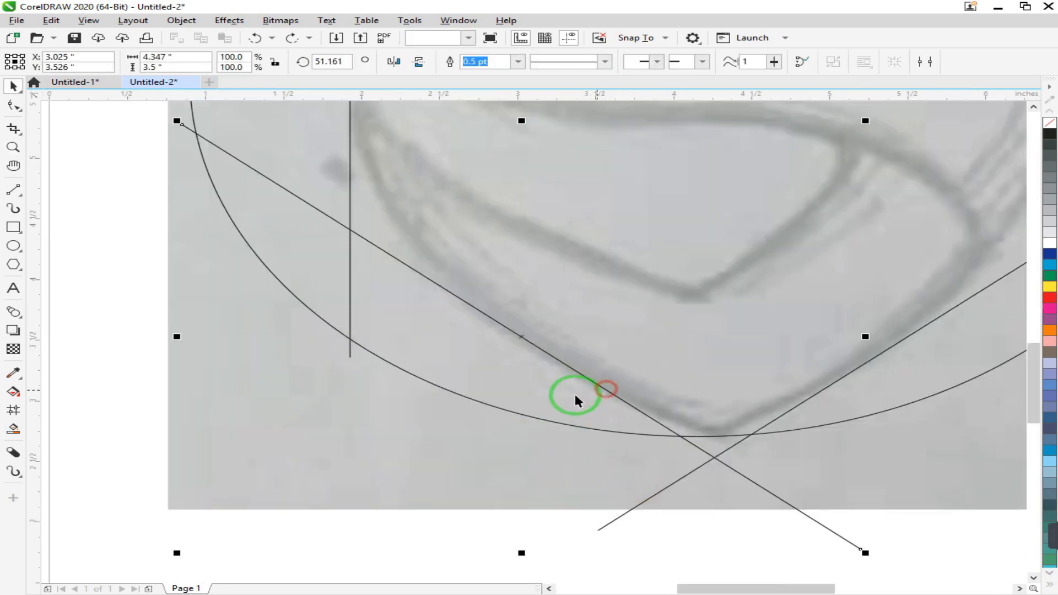
scroll(510, 389, down, 4)
click(515, 379)
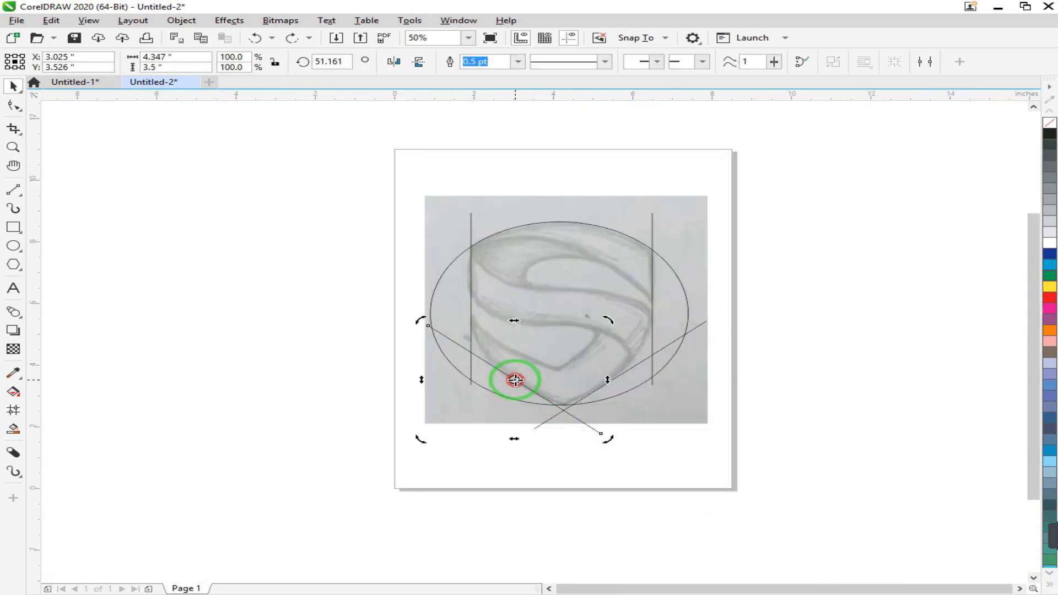
scroll(528, 422, up, 2)
mouse_move(683, 475)
mouse_down()
mouse_move(706, 467)
mouse_move(687, 463)
mouse_up()
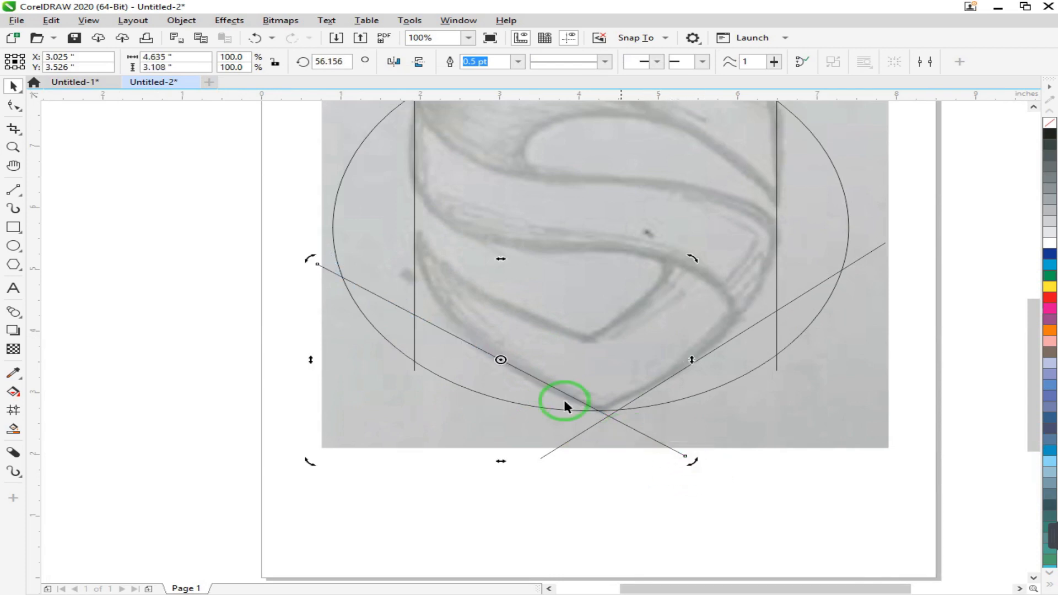
drag(694, 465, 688, 470)
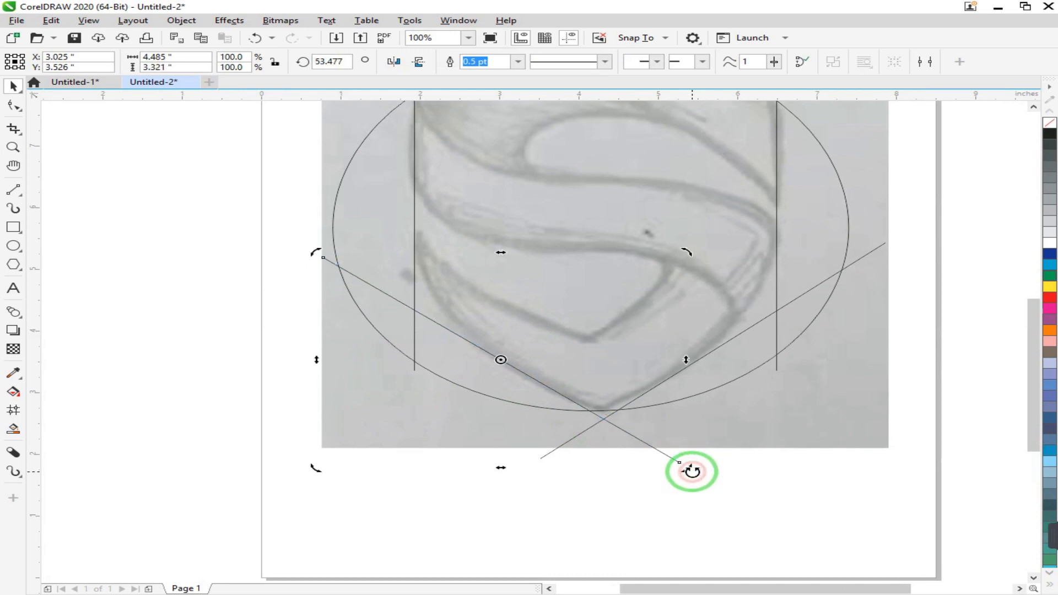
Replace the lower-right slanted line with a horizontally mirrored copy of the lower-left line, placed along the sketch's lower-right edge.
click(808, 291)
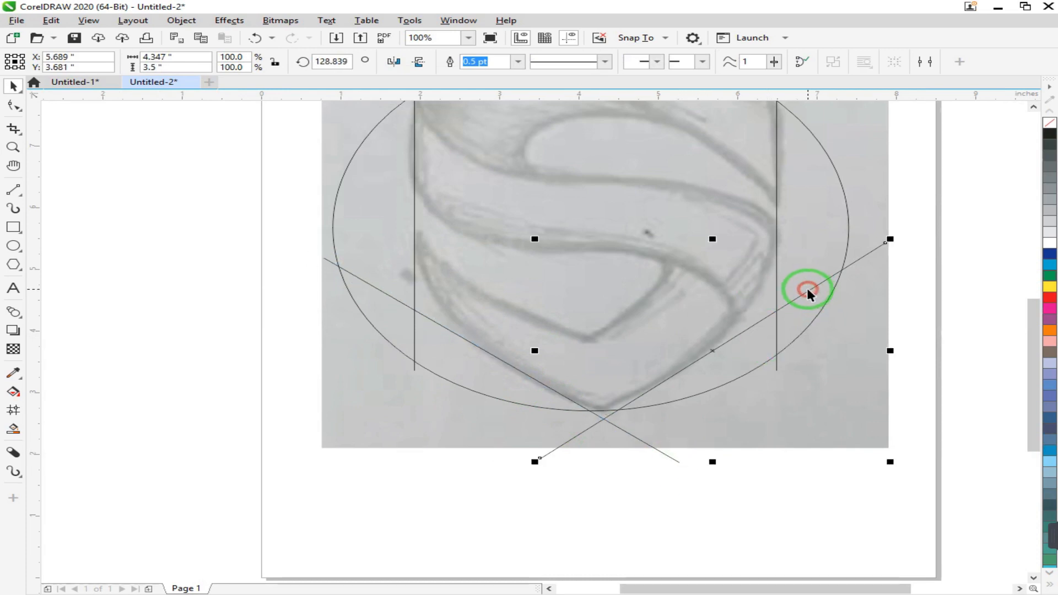
key(Delete)
click(479, 345)
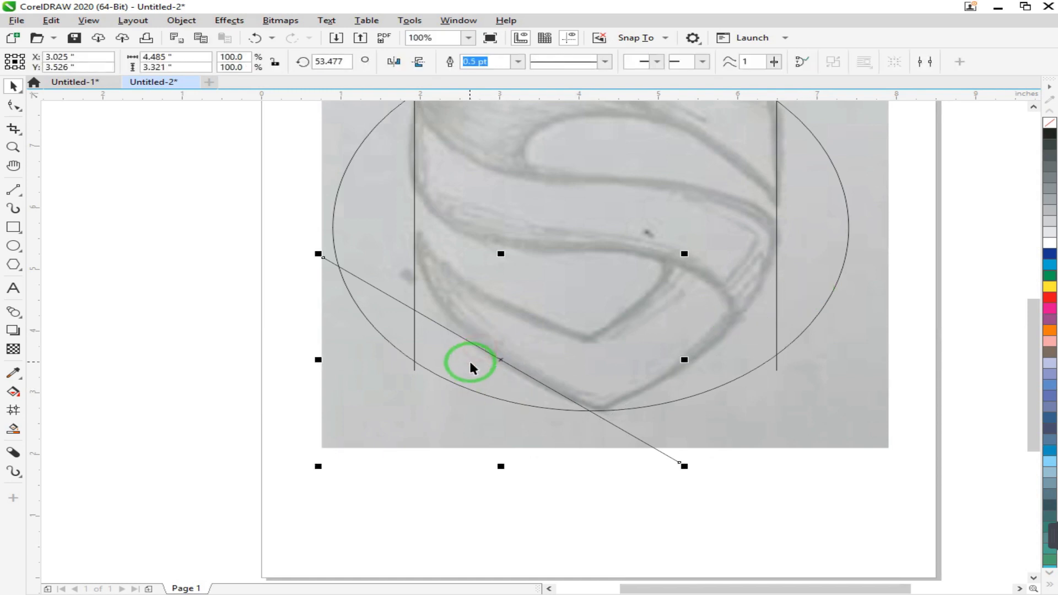
drag(497, 359, 493, 364)
click(393, 62)
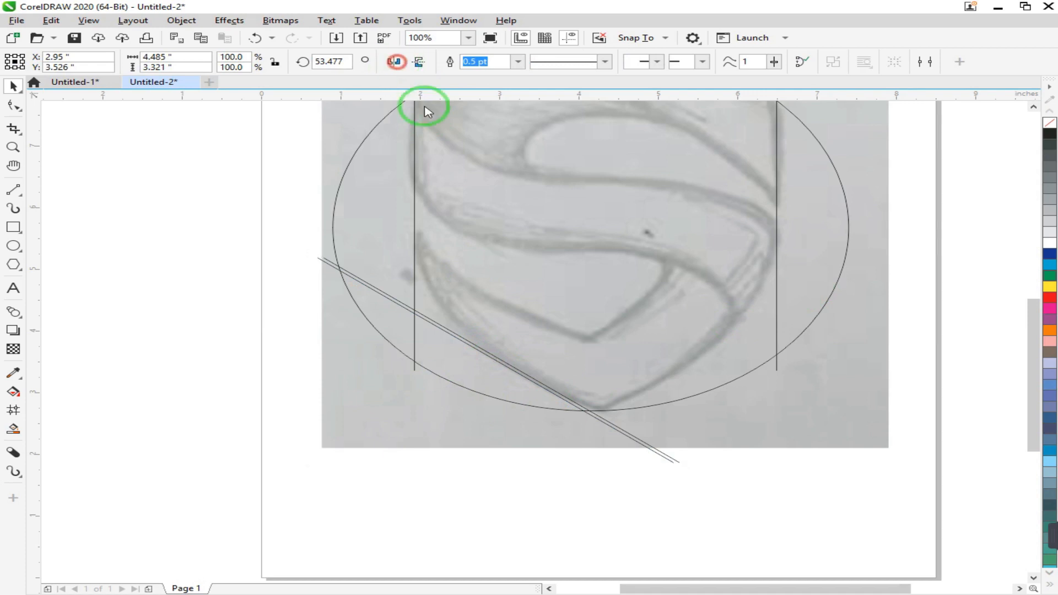
drag(493, 361, 737, 343)
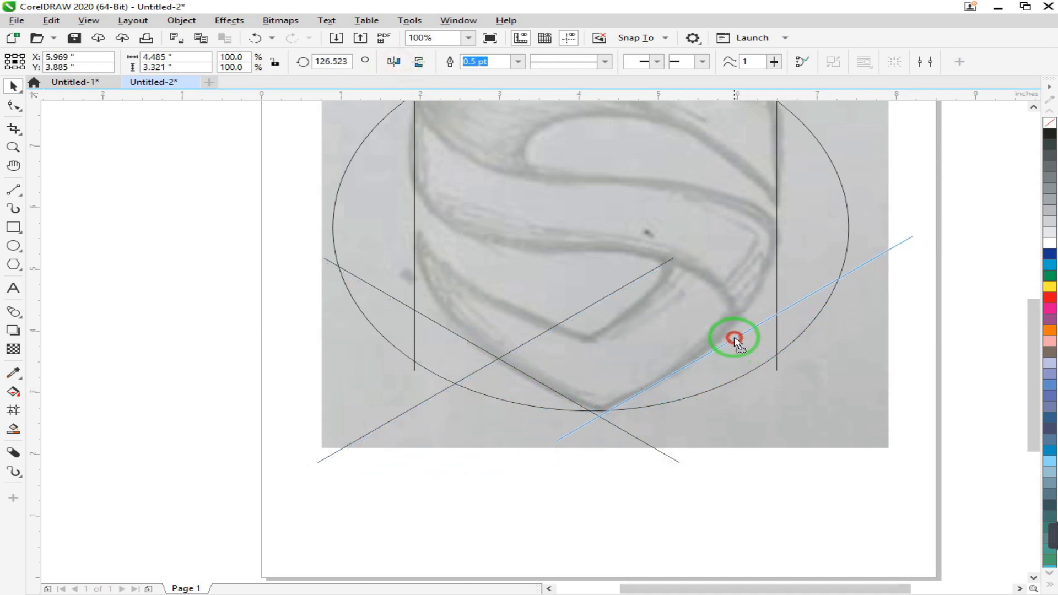
drag(735, 340, 735, 342)
Reposition the two slanted lines so they cross at the shield's bottom tip on the ellipse.
scroll(590, 385, up, 4)
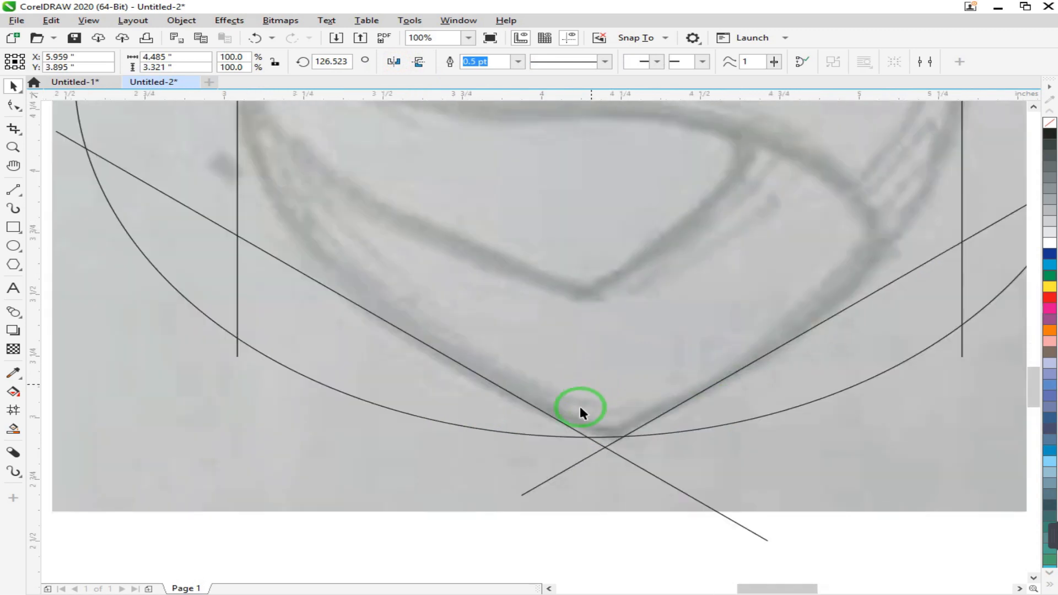
drag(561, 470, 553, 456)
drag(710, 455, 747, 429)
drag(599, 482, 608, 504)
scroll(481, 490, down, 4)
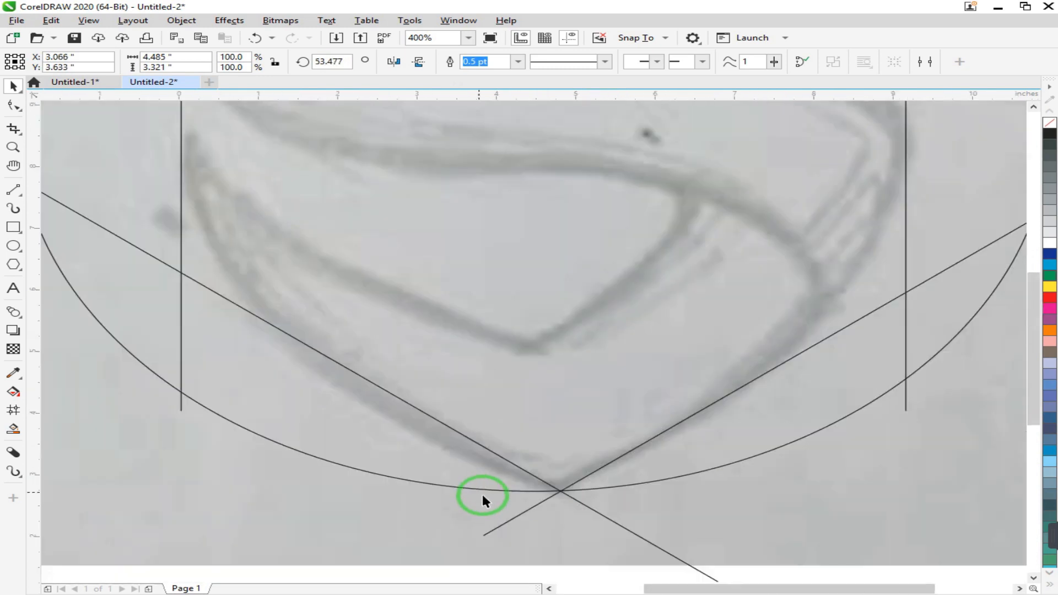
Create a filled shield shape with Smart Fill from the area enclosed by the ellipse's top arc and the four lines.
key(F2)
drag(258, 309, 653, 534)
scroll(385, 476, down, 1)
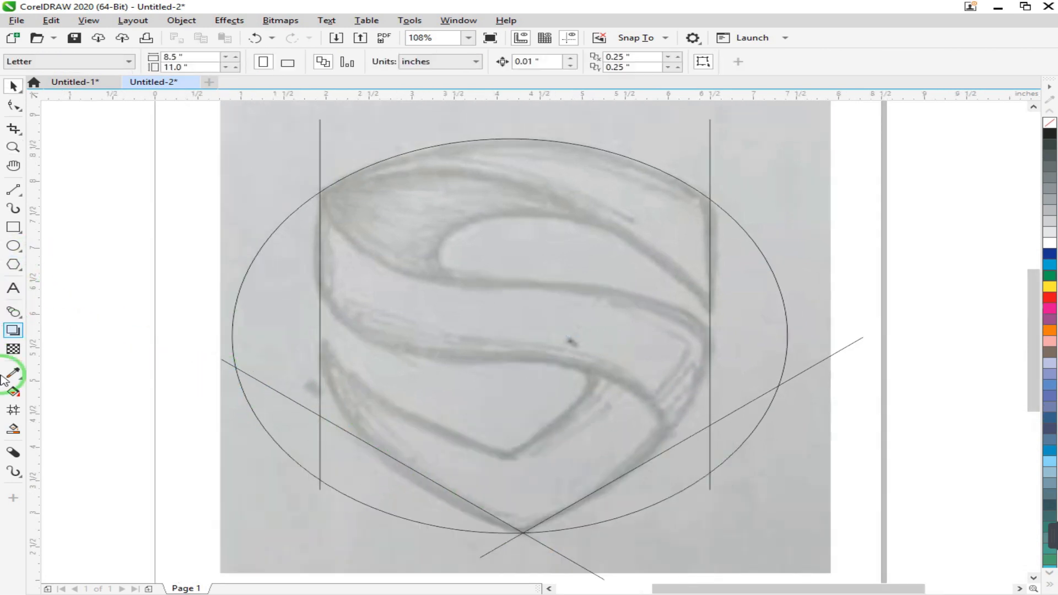
click(14, 428)
click(589, 273)
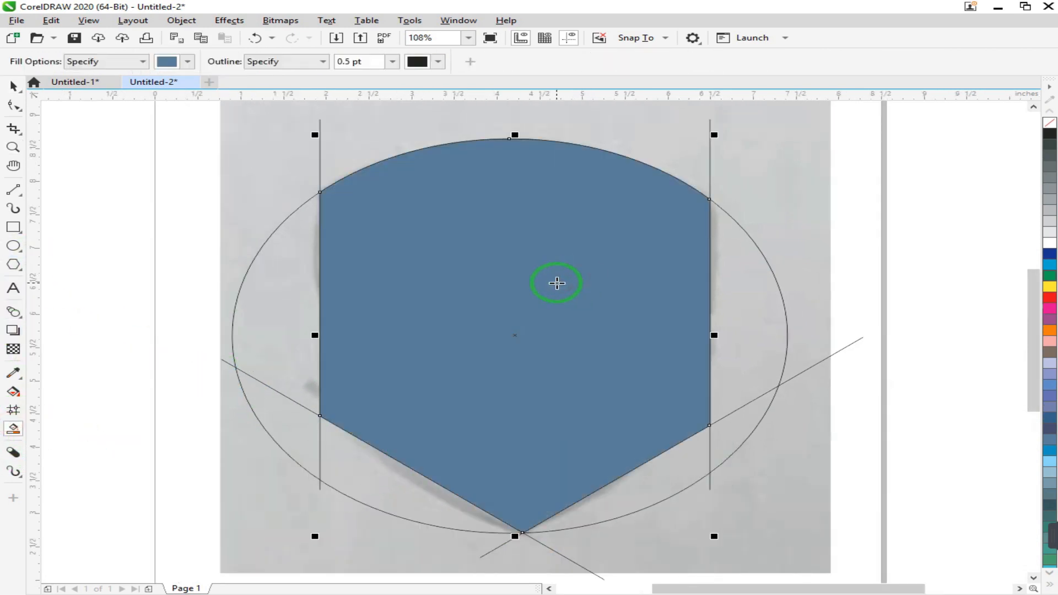
Move the filled shield shape off the page to the right of the sketch and deselect it.
scroll(554, 286, down, 5)
key(space)
drag(540, 307, 759, 307)
click(660, 360)
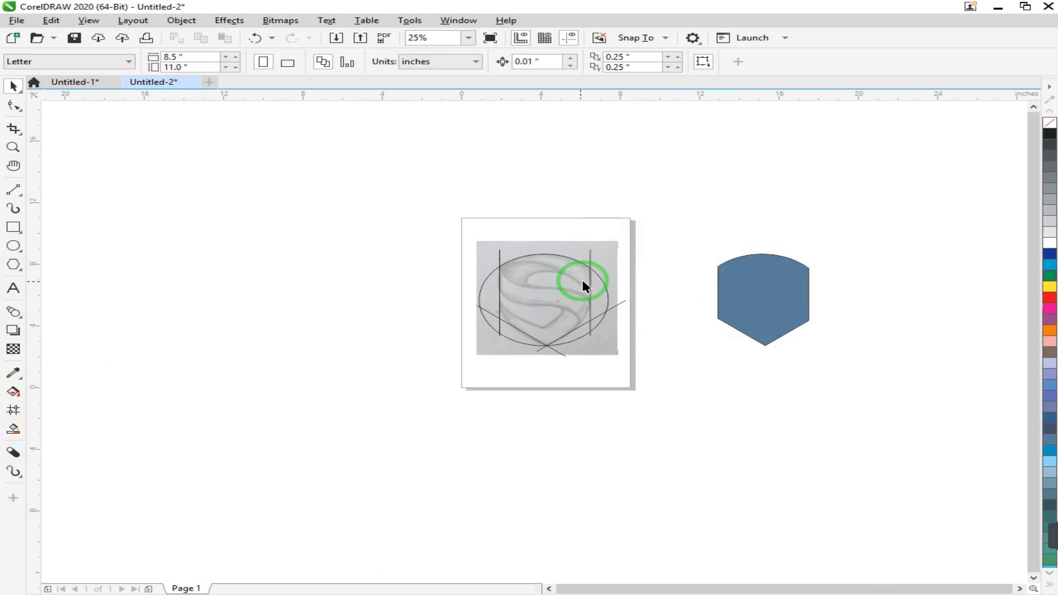
click(580, 286)
drag(540, 303, 351, 294)
key(ctrl+z)
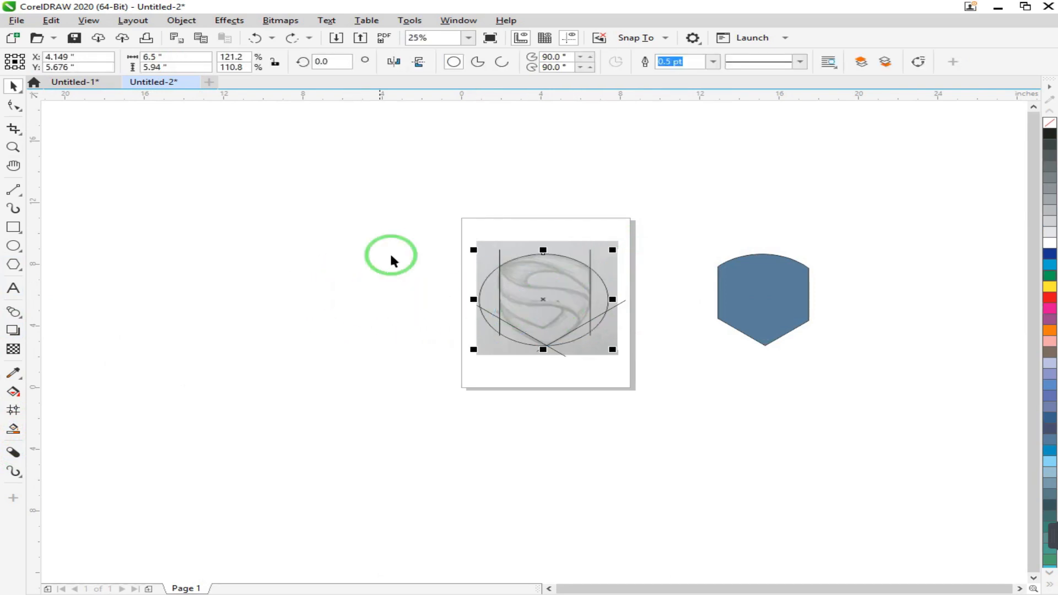
Move the ellipse and the four guide lines together off the page, to the left of the sketch.
click(419, 246)
drag(421, 246, 659, 375)
drag(548, 304, 349, 304)
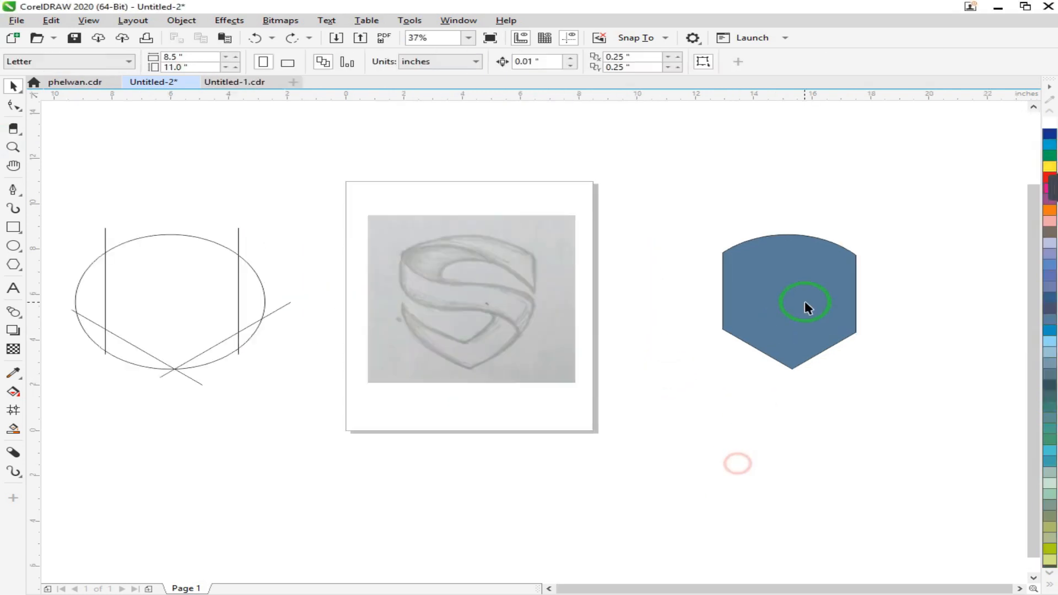
Place the blue shield shape back over the sketch and remove its fill, leaving only the outline.
click(804, 302)
drag(804, 303, 482, 317)
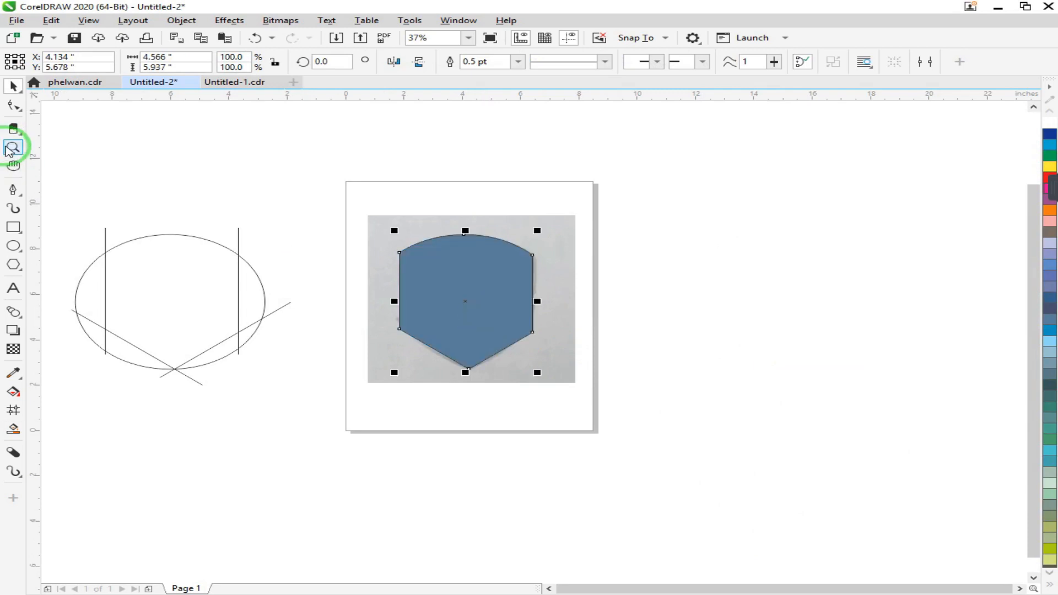
drag(326, 188, 667, 424)
key(space)
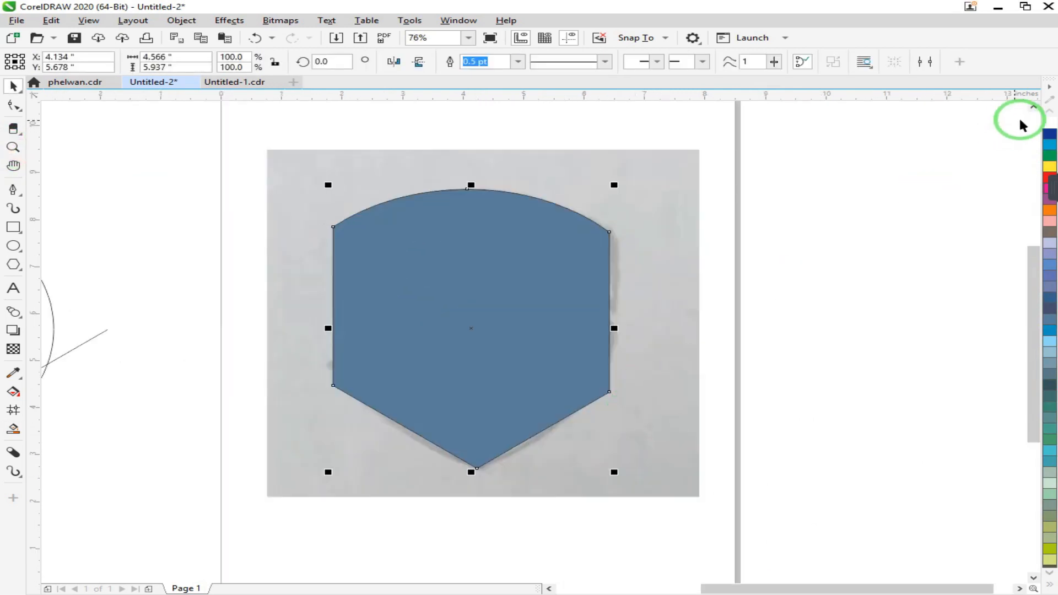
click(1048, 586)
click(999, 110)
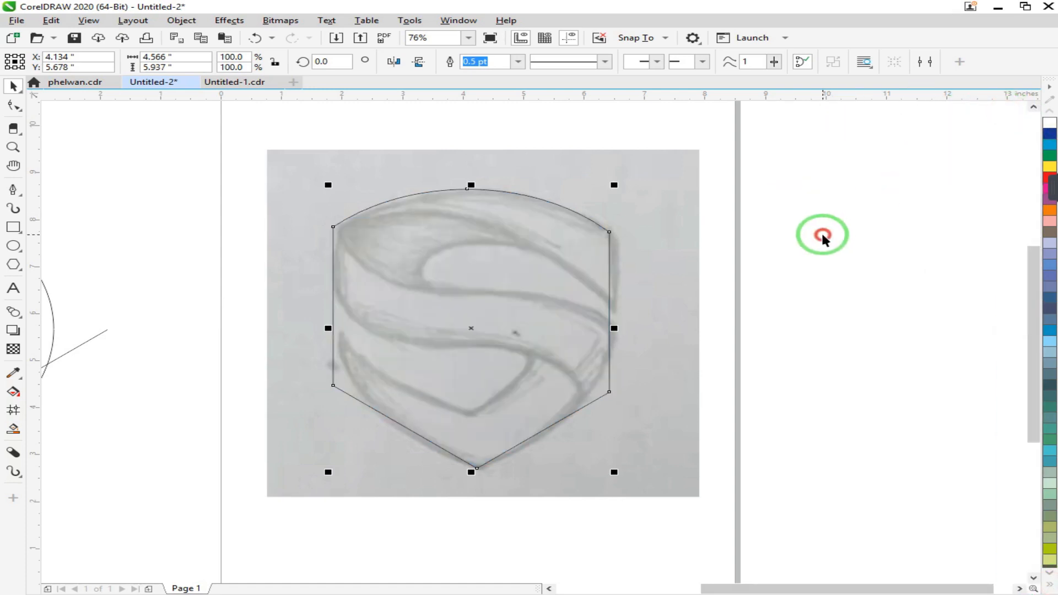
click(822, 235)
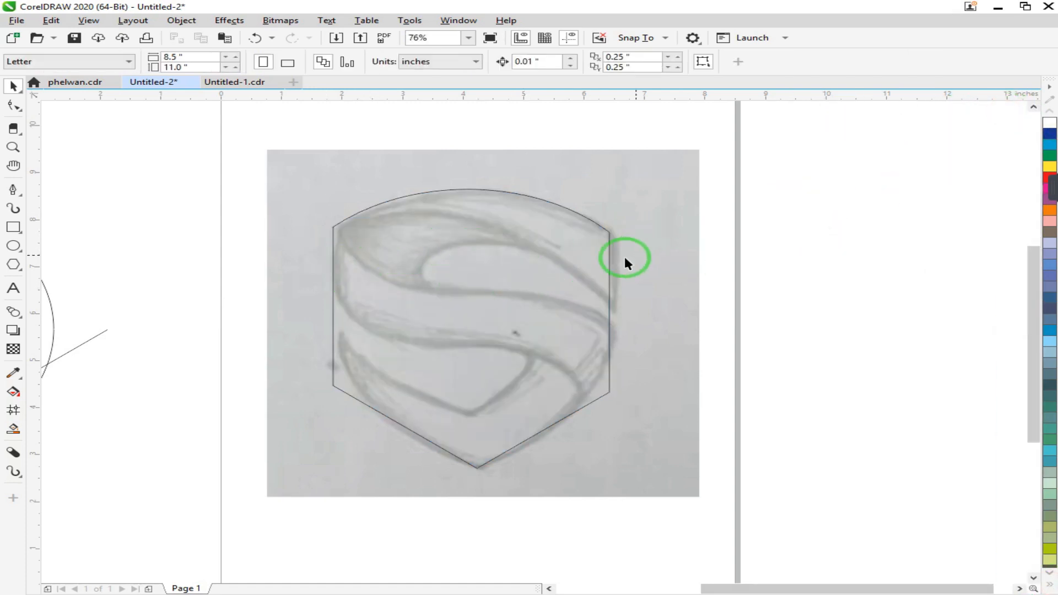
Reposition the shield outline to match the sketch's outer edges, centred at about X 4.195 in, Y 5.668 in.
click(608, 258)
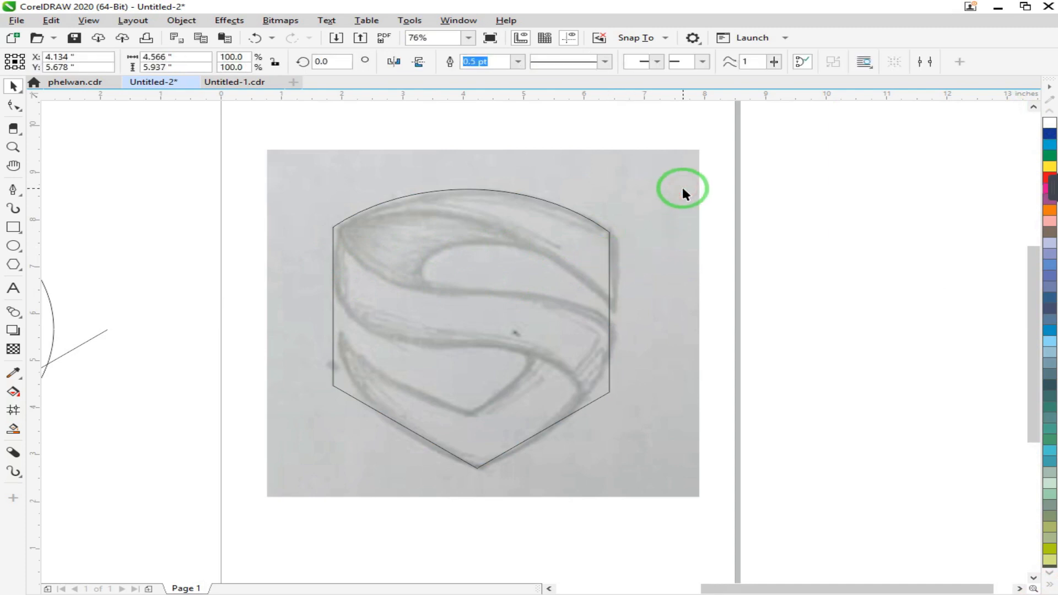
click(732, 241)
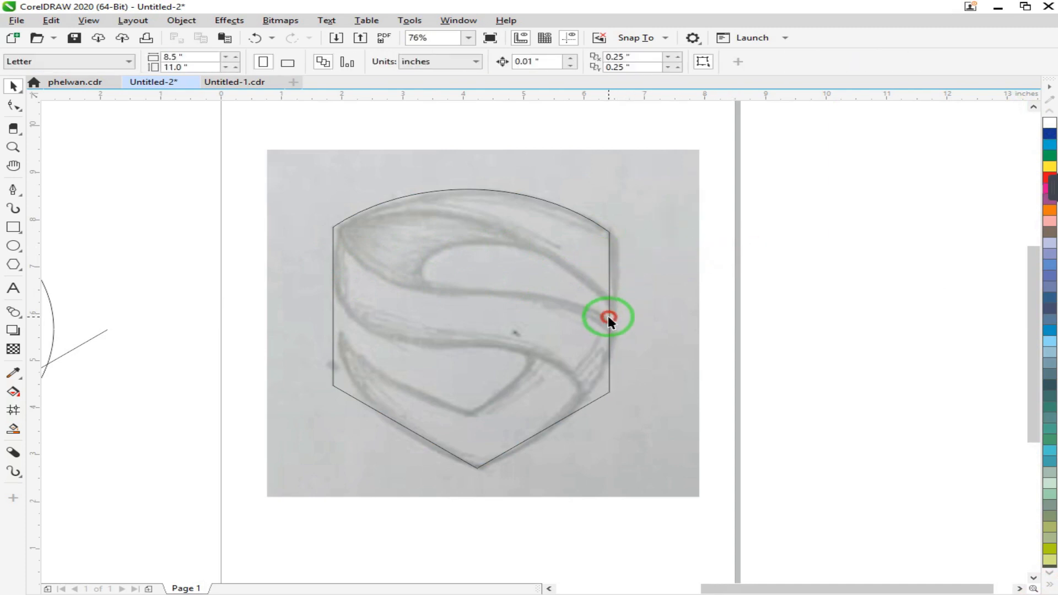
click(608, 317)
drag(609, 316, 614, 319)
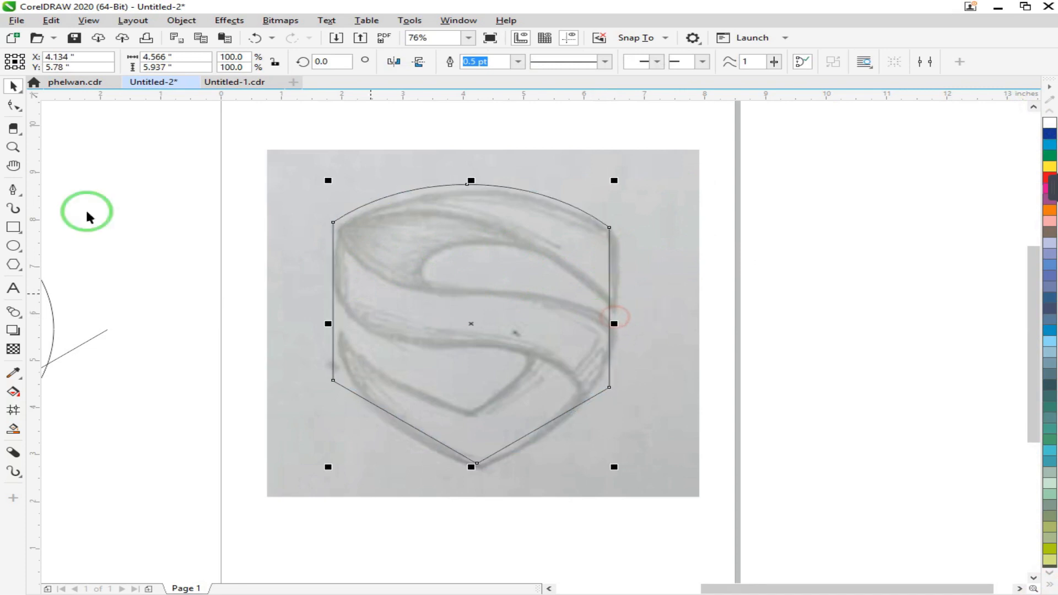
click(12, 147)
drag(306, 183, 430, 257)
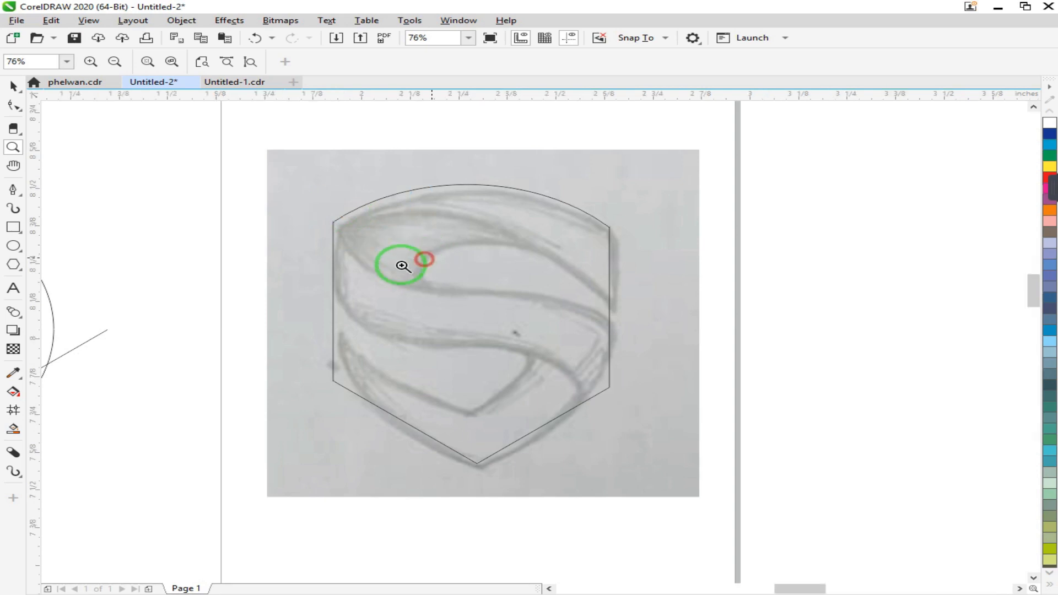
drag(300, 356, 327, 389)
scroll(328, 261, down, 6)
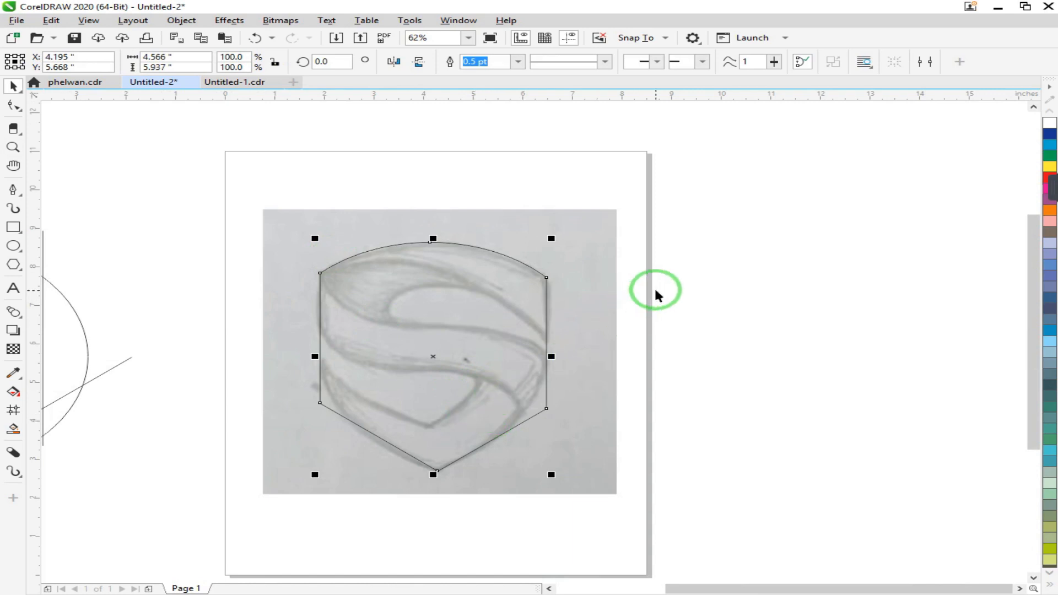
Select the shield outline's two lower side corner nodes and bring up the Corners settings.
click(13, 148)
drag(217, 217, 669, 490)
key(space)
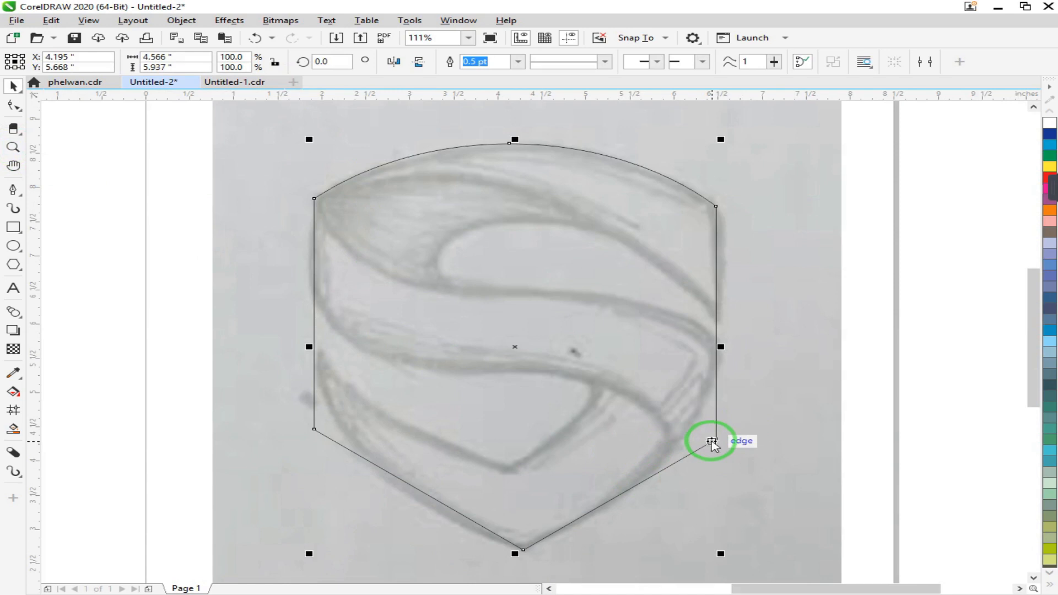
double_click(711, 440)
drag(253, 469, 252, 469)
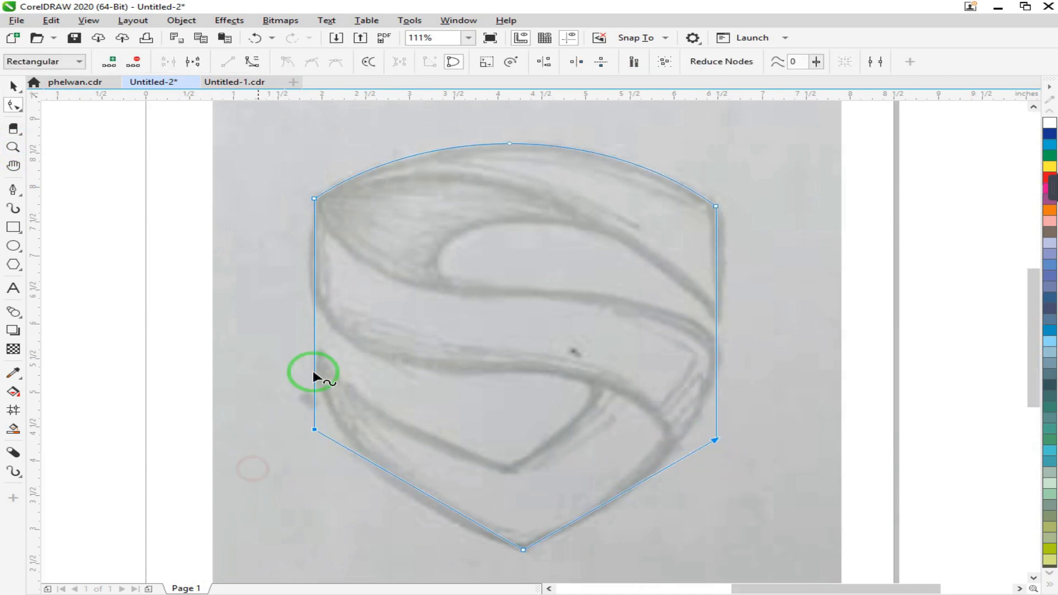
click(458, 20)
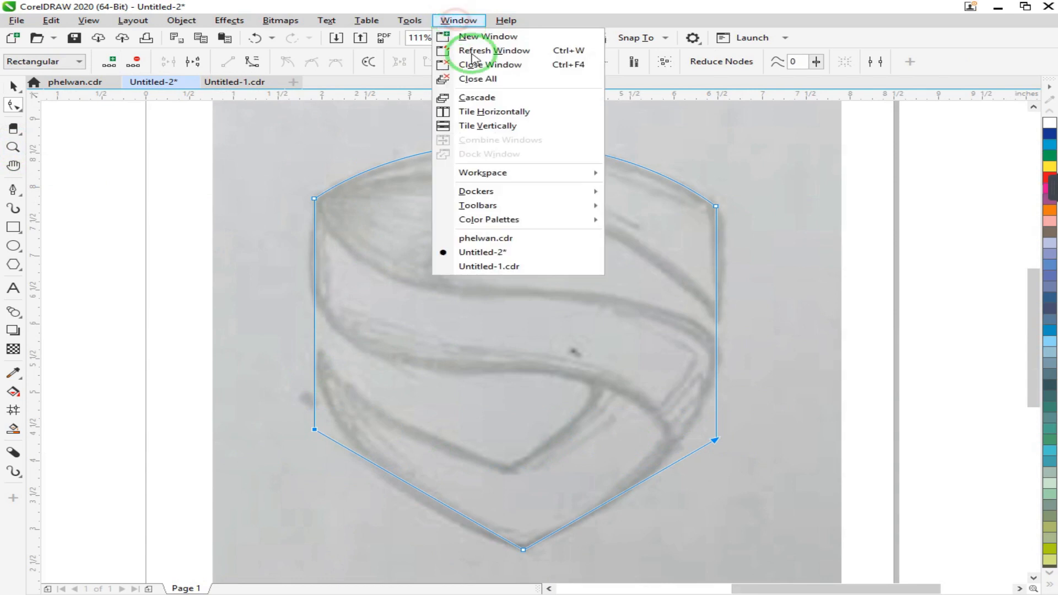
mouse_move(488, 194)
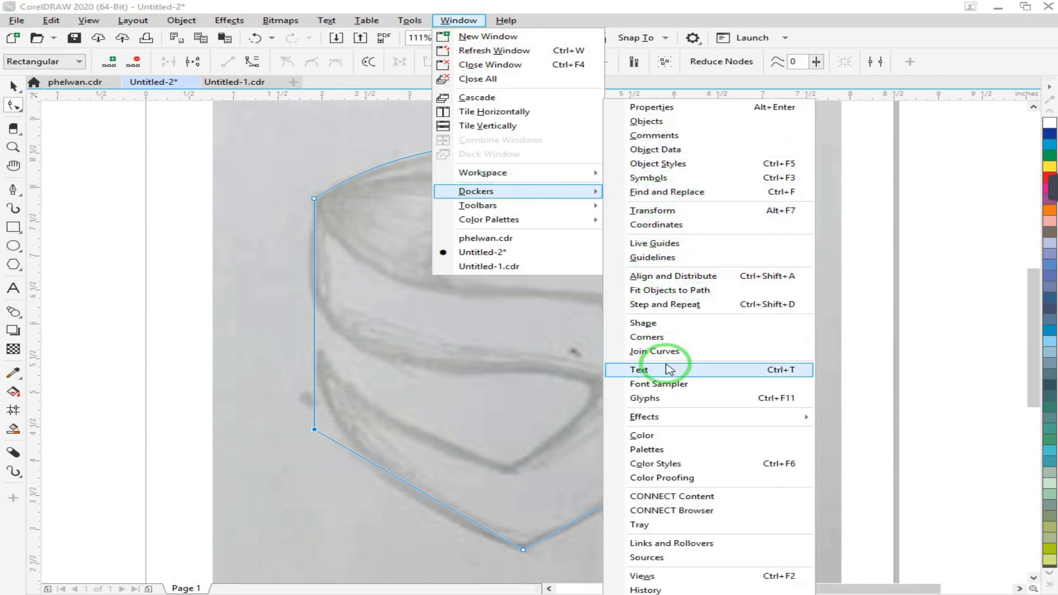
click(647, 336)
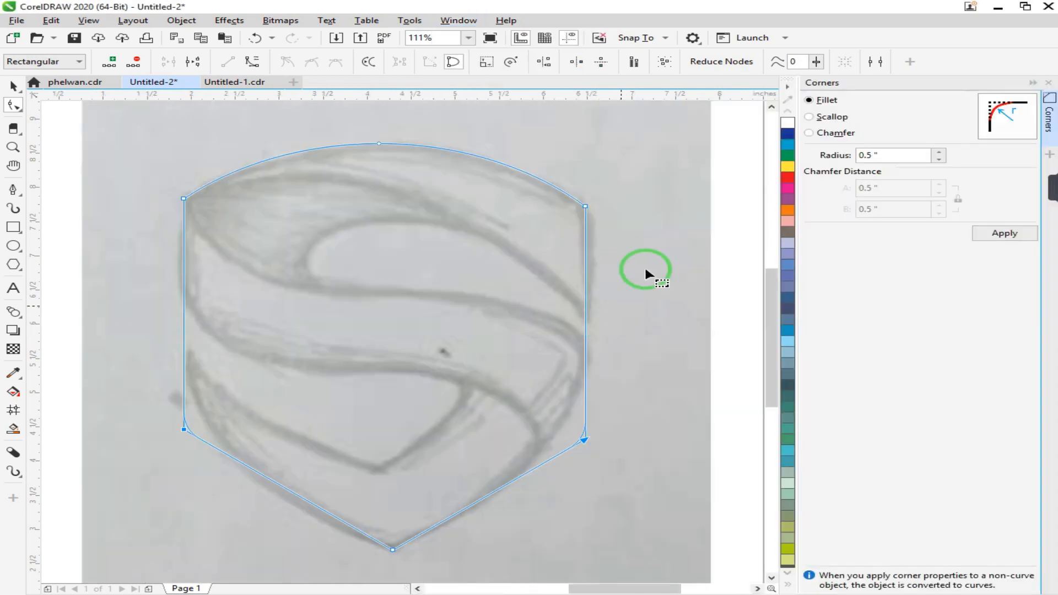
Round the two selected shield corners with a 2.46 in fillet and close the corner settings.
click(810, 100)
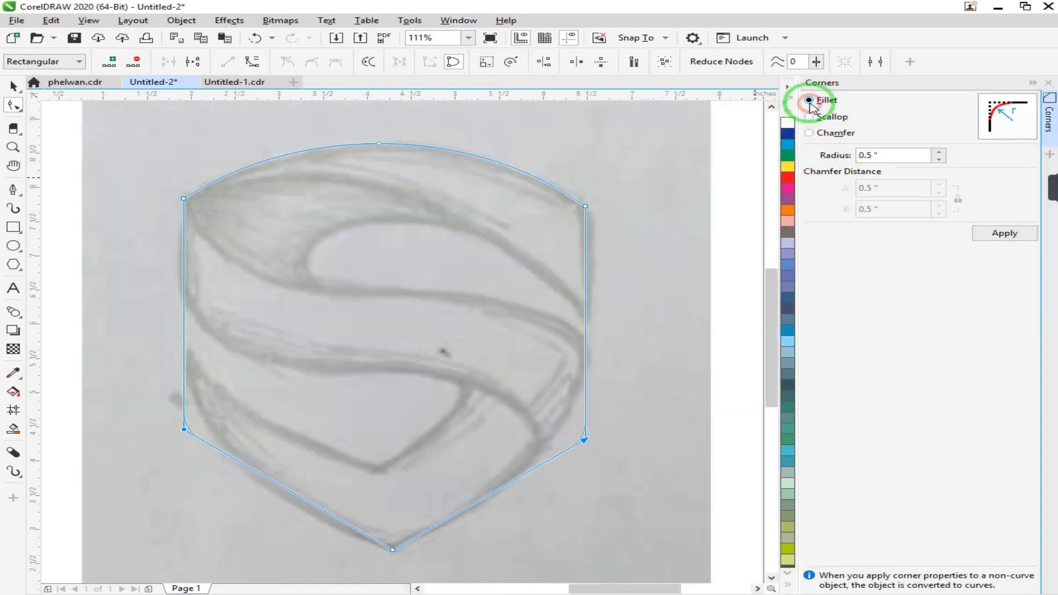
click(938, 153)
click(939, 152)
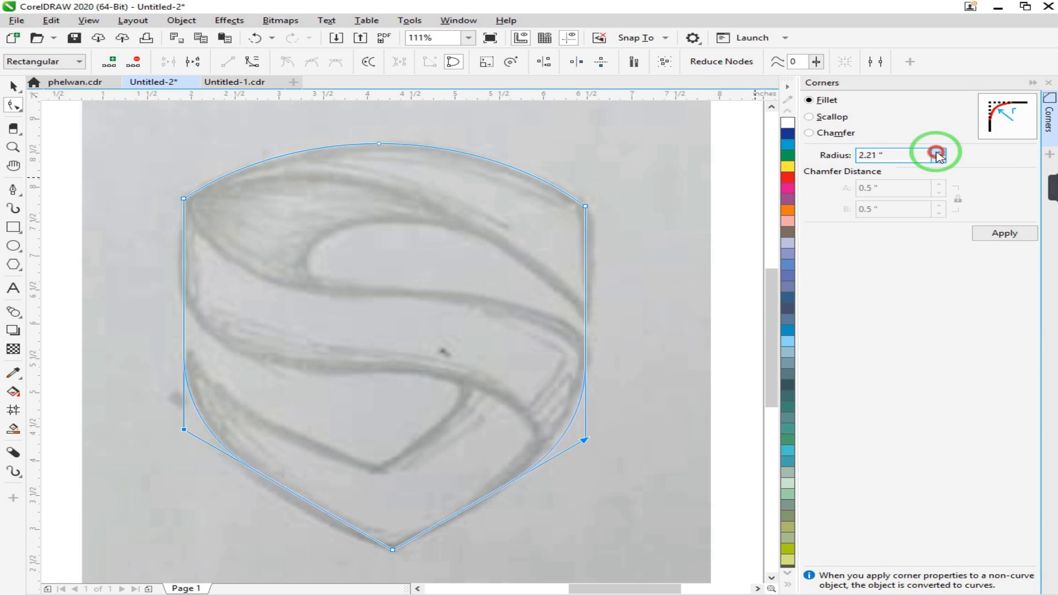
click(937, 153)
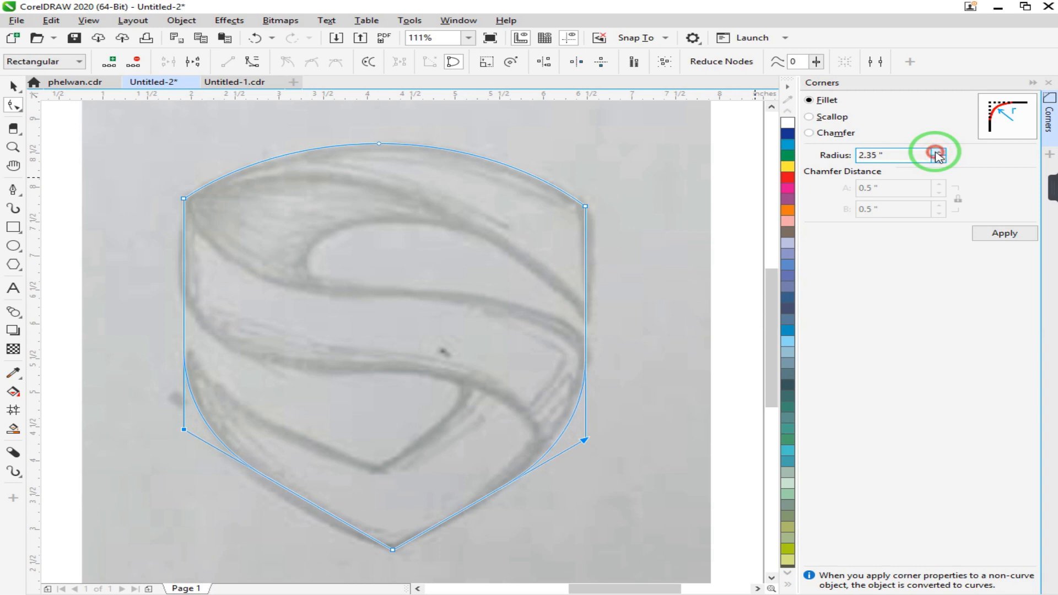
click(936, 154)
click(1000, 234)
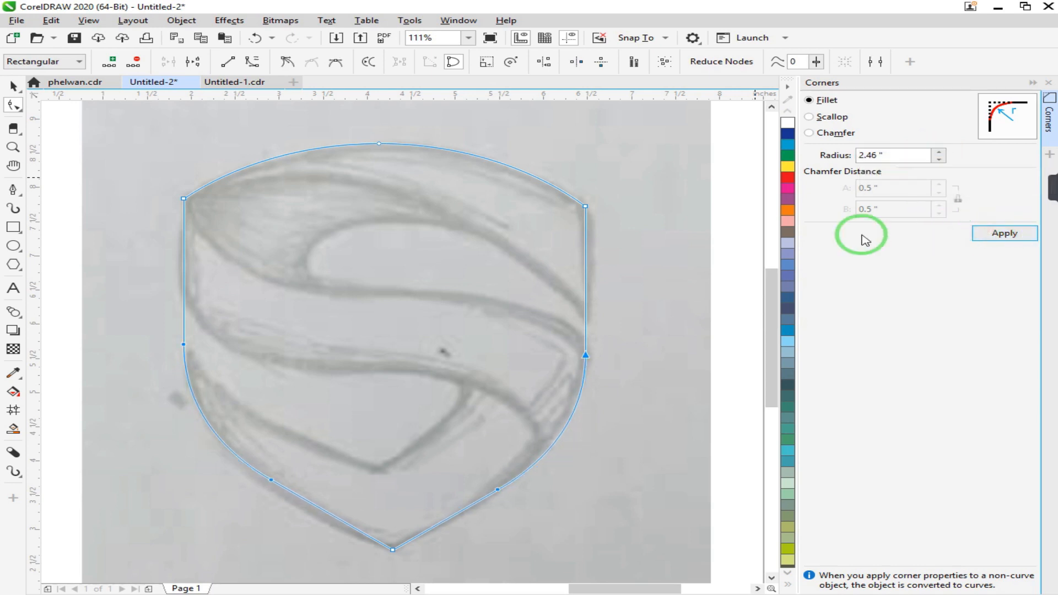
click(995, 236)
click(589, 368)
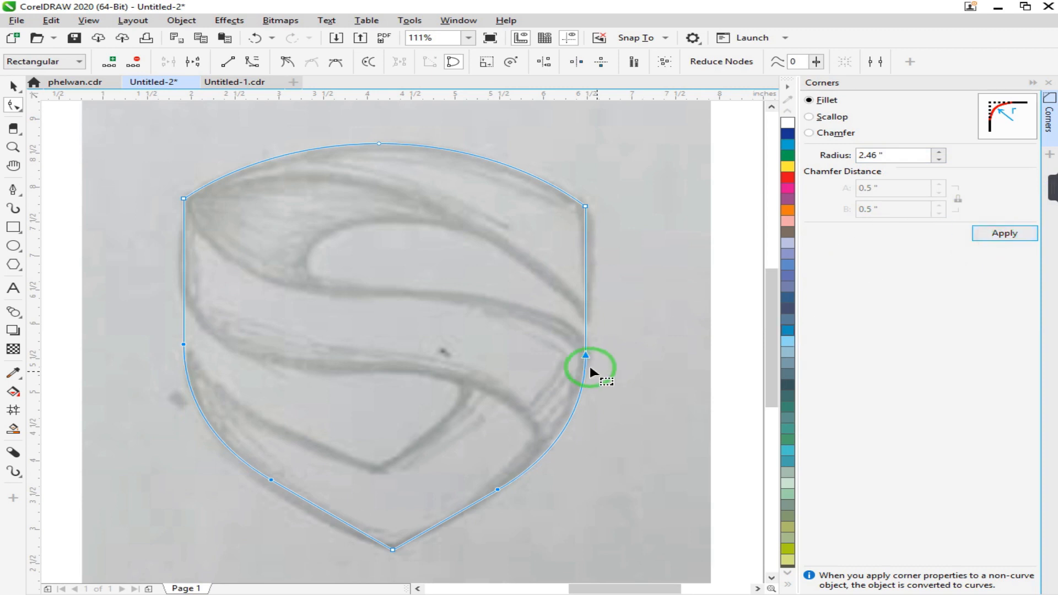
scroll(564, 354, down, 3)
scroll(601, 364, up, 4)
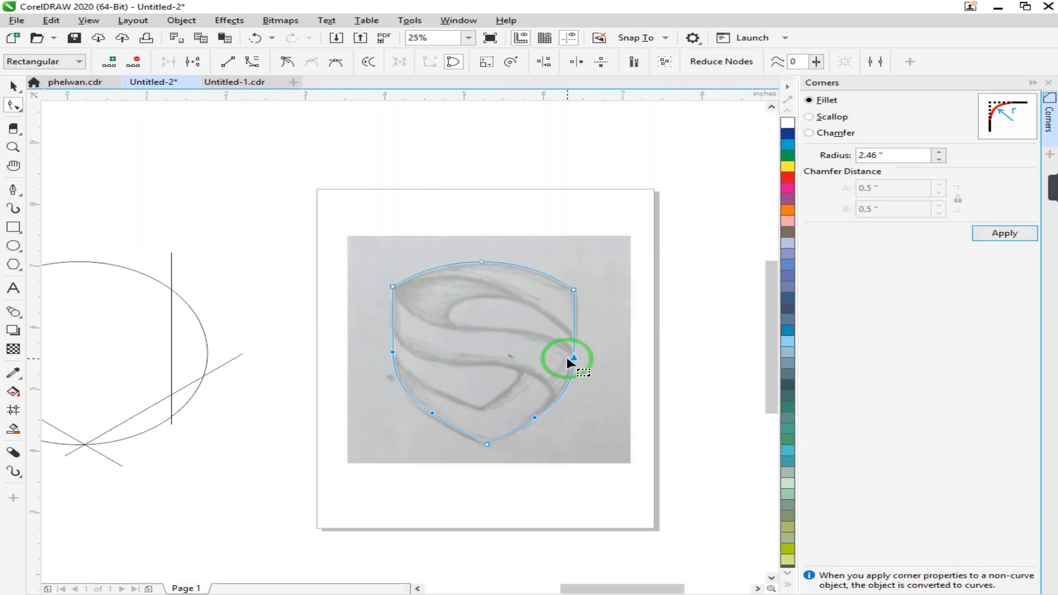
click(989, 235)
click(1048, 82)
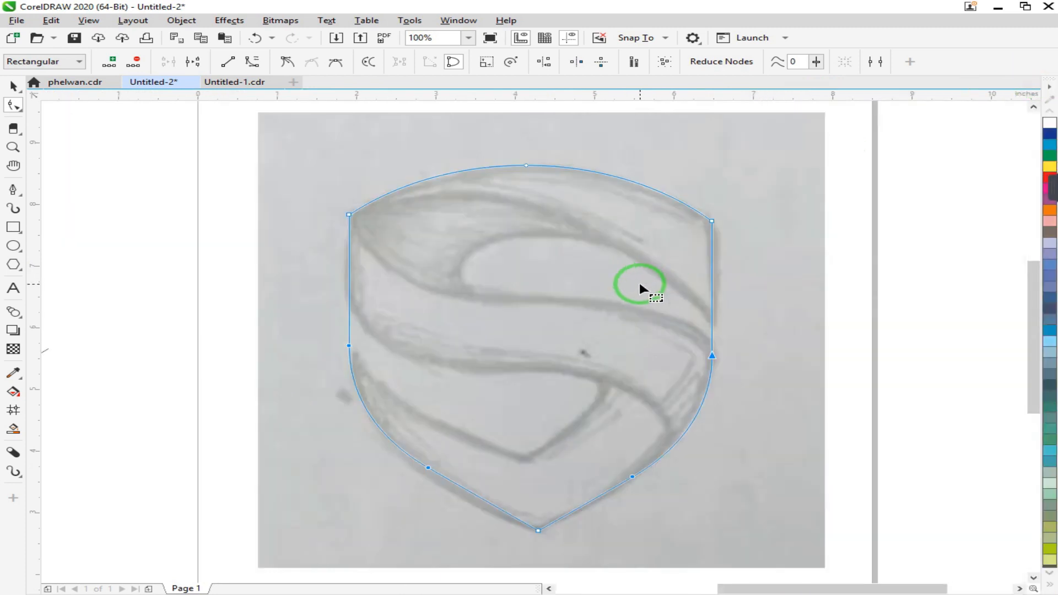
Draw a straight 2-point line, about 4.98 in wide and 1.91 in high, from outside the shield's upper-left corner to past its right edge.
click(13, 87)
click(13, 147)
right_click(354, 266)
drag(281, 182, 599, 392)
key(space)
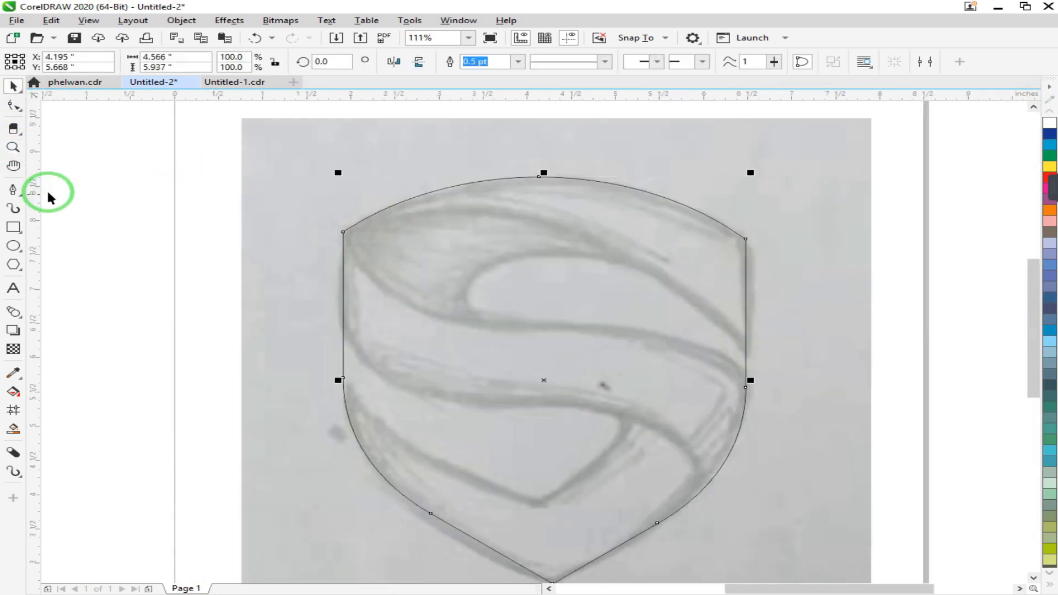
click(20, 196)
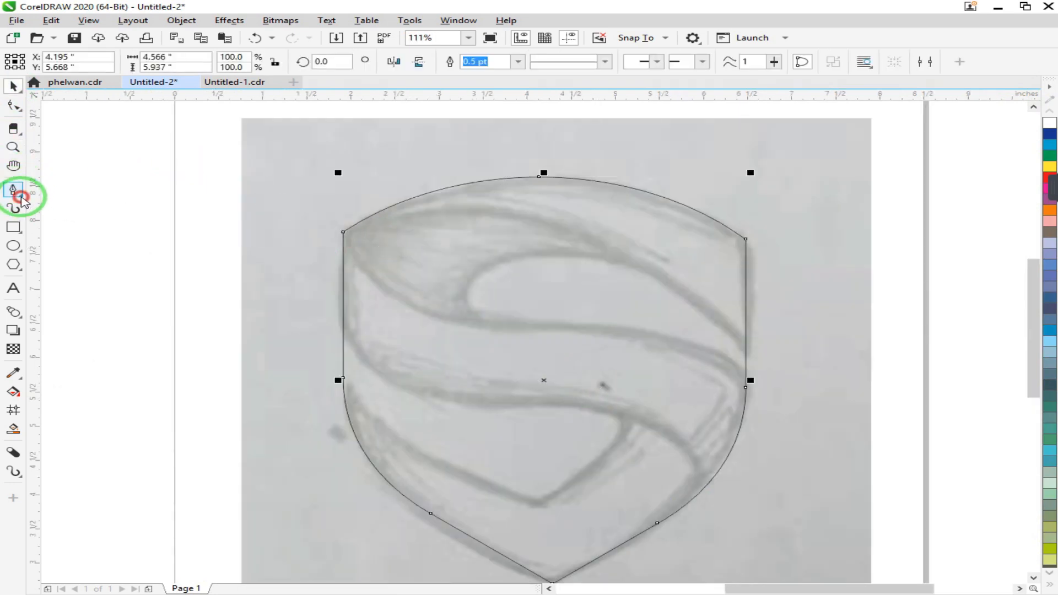
click(64, 215)
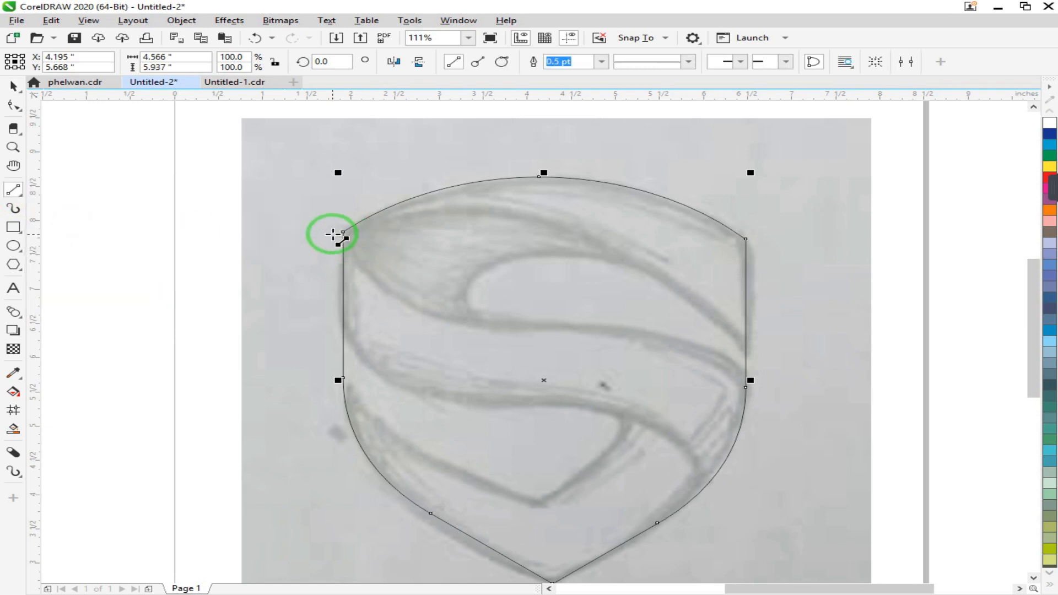
click(330, 230)
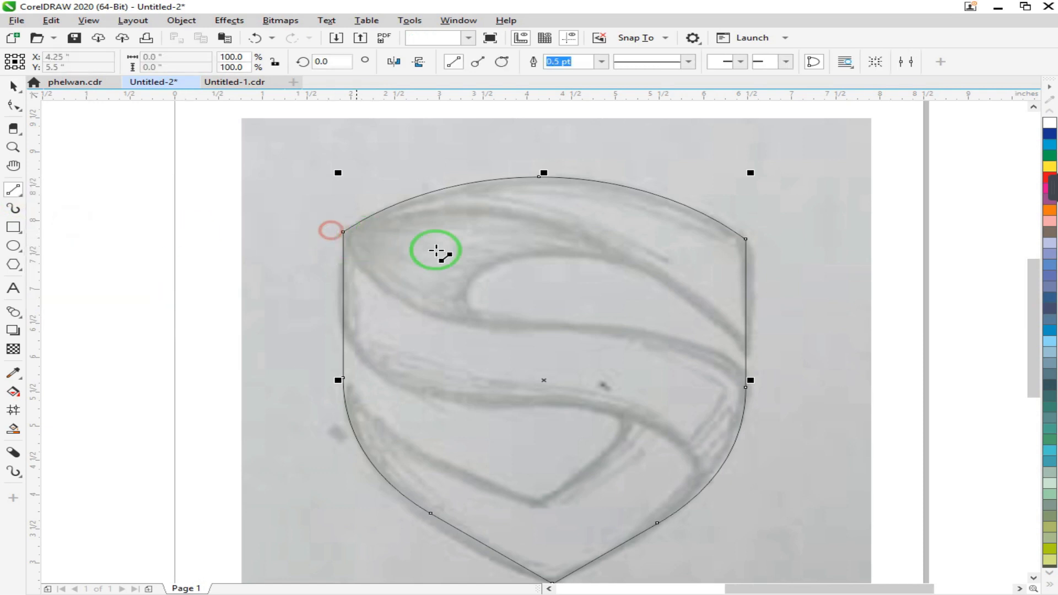
drag(319, 222, 757, 353)
Convert the diagonal line to a curve and bend it along the upper edge of the sketch's S.
click(14, 107)
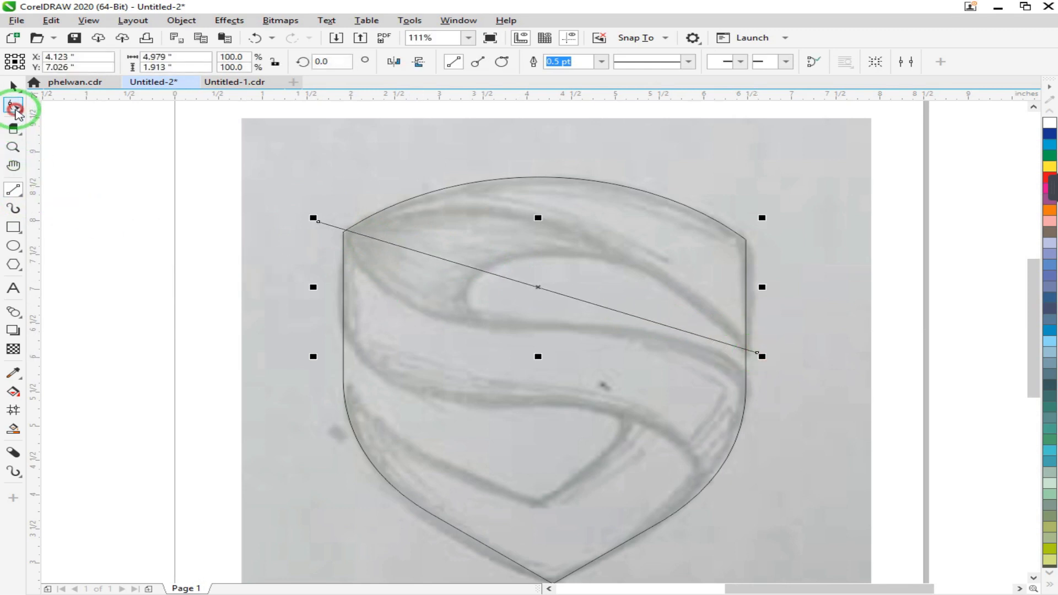
click(548, 304)
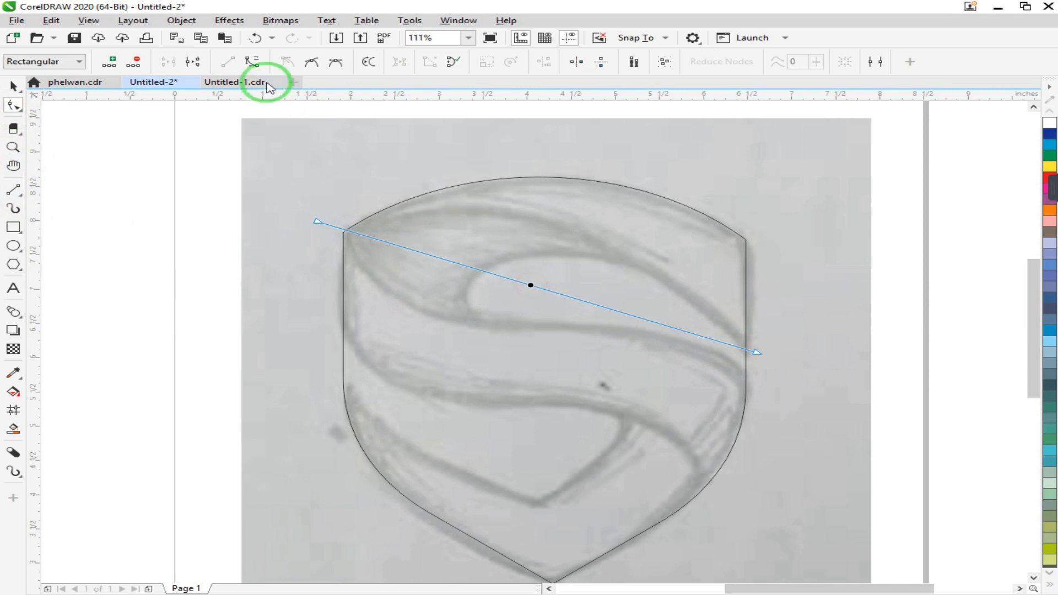
click(251, 61)
drag(465, 265, 523, 150)
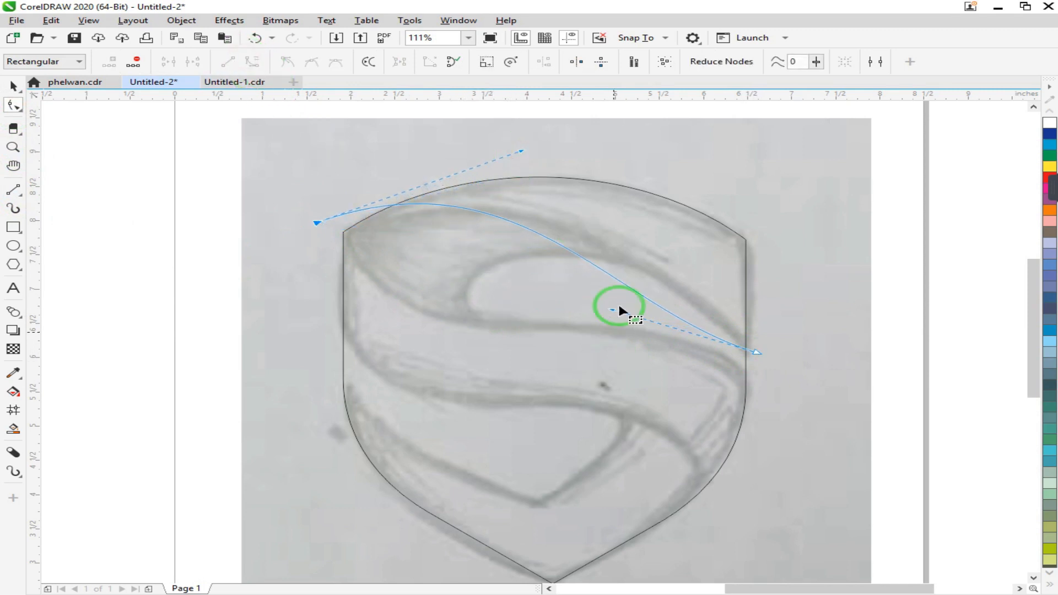
drag(612, 312, 728, 255)
Move the curve's two end nodes slightly down so it crosses the shield's upper-left corner and meets the sketched S at the right edge.
click(740, 359)
scroll(740, 363, up, 3)
click(767, 351)
drag(767, 349, 761, 368)
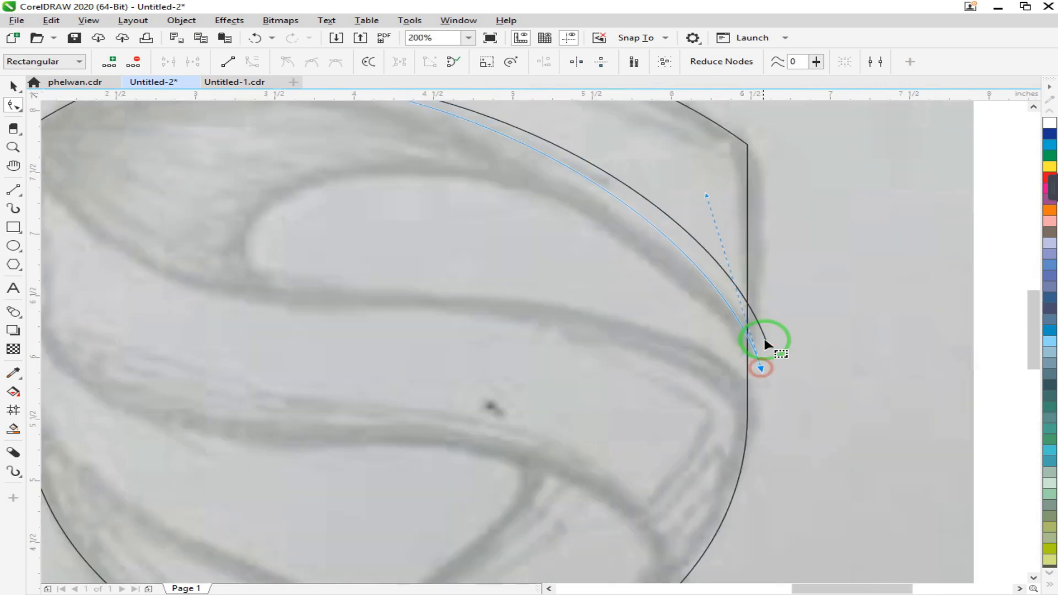
scroll(747, 292, down, 2)
scroll(556, 253, up, 1)
scroll(557, 253, up, 2)
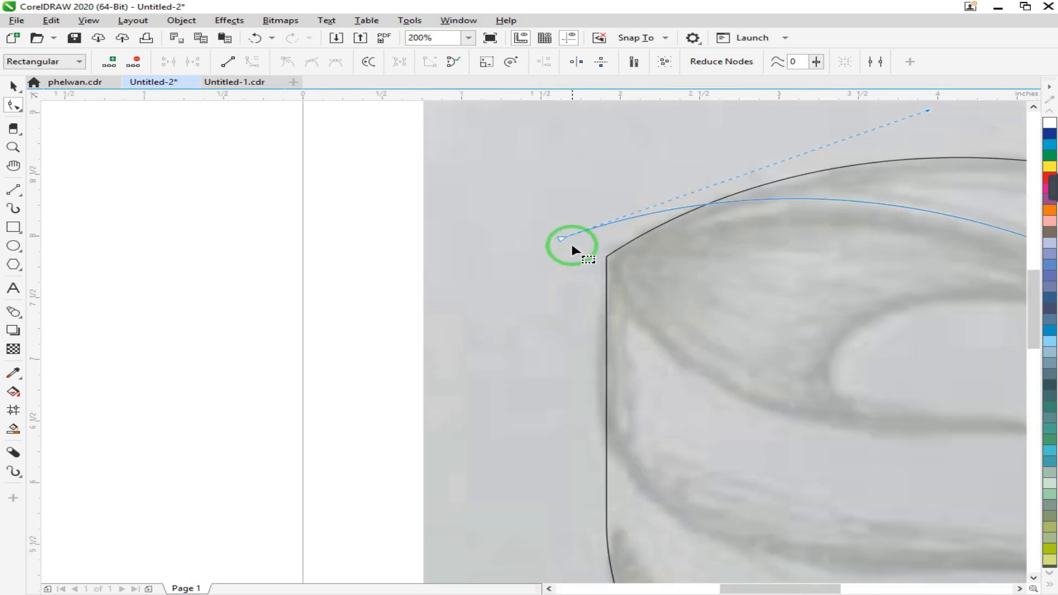
drag(563, 238, 543, 273)
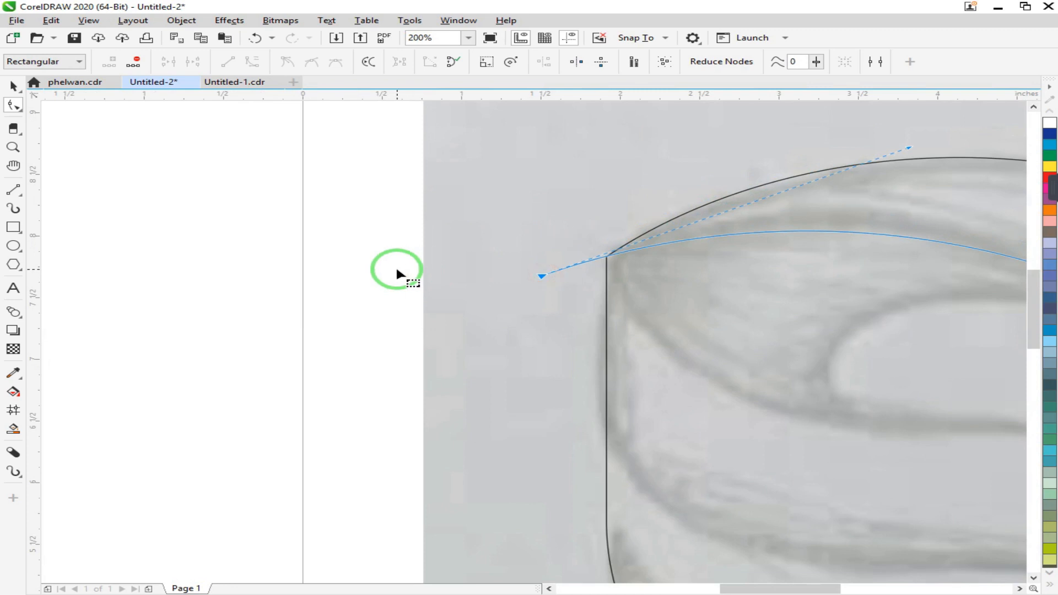
Fine-tune the curve's control handles to follow the S's upper edge, and deselect it.
scroll(408, 272, down, 2)
scroll(508, 237, up, 1)
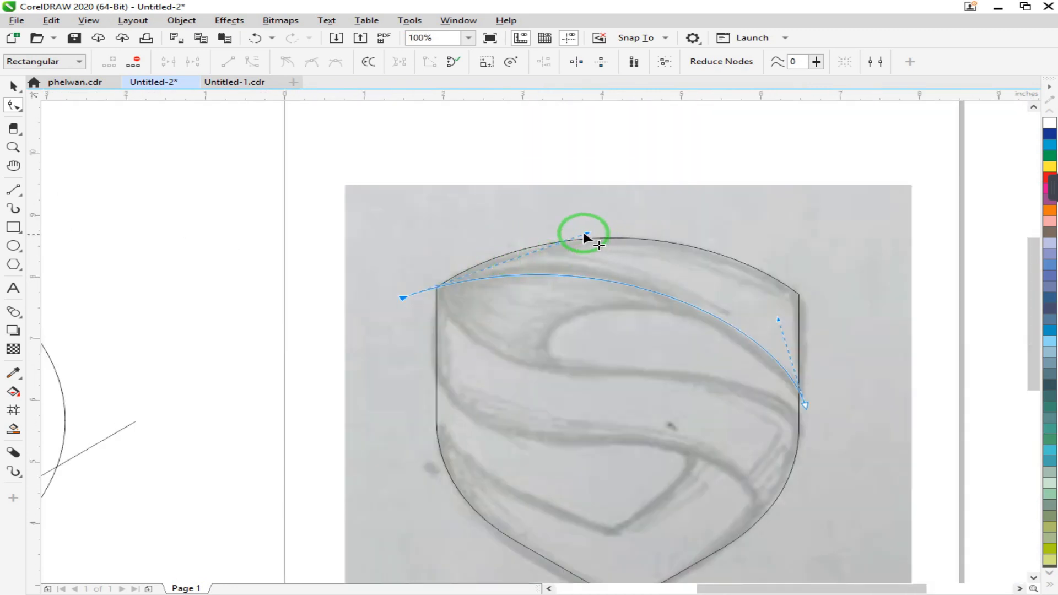
drag(585, 235, 592, 216)
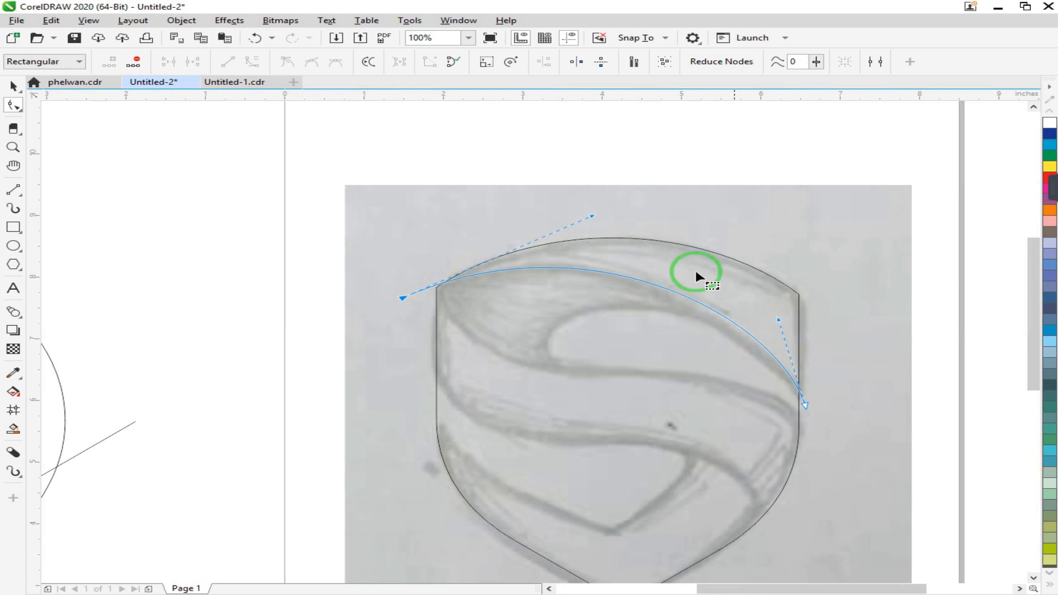
drag(778, 319, 782, 331)
key(space)
click(847, 319)
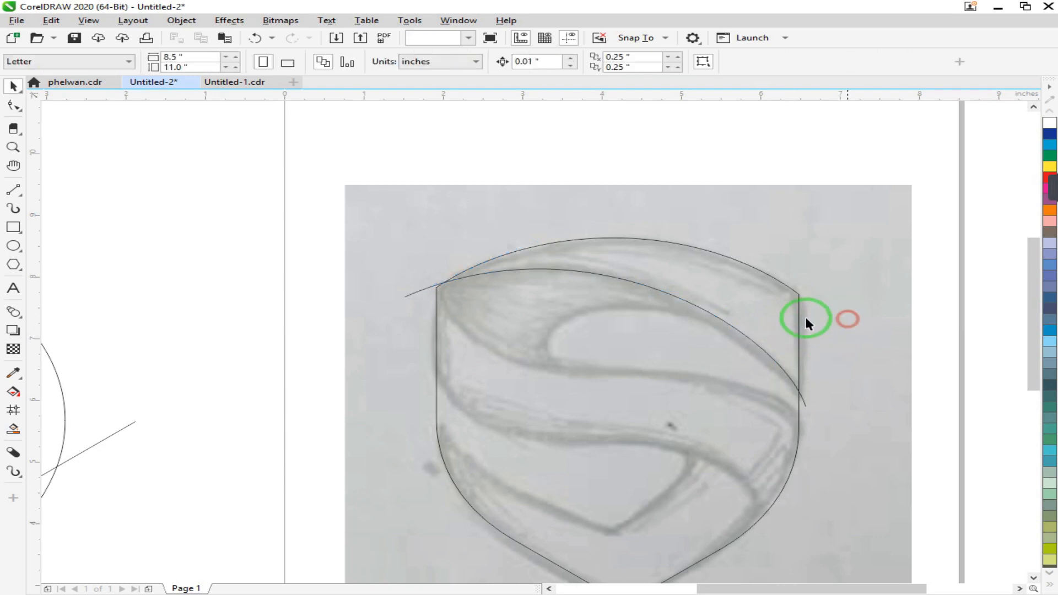
Move the upper S curve's left end node slightly down and outward from the shield's upper-left corner, and deselect the curve.
scroll(385, 298, up, 2)
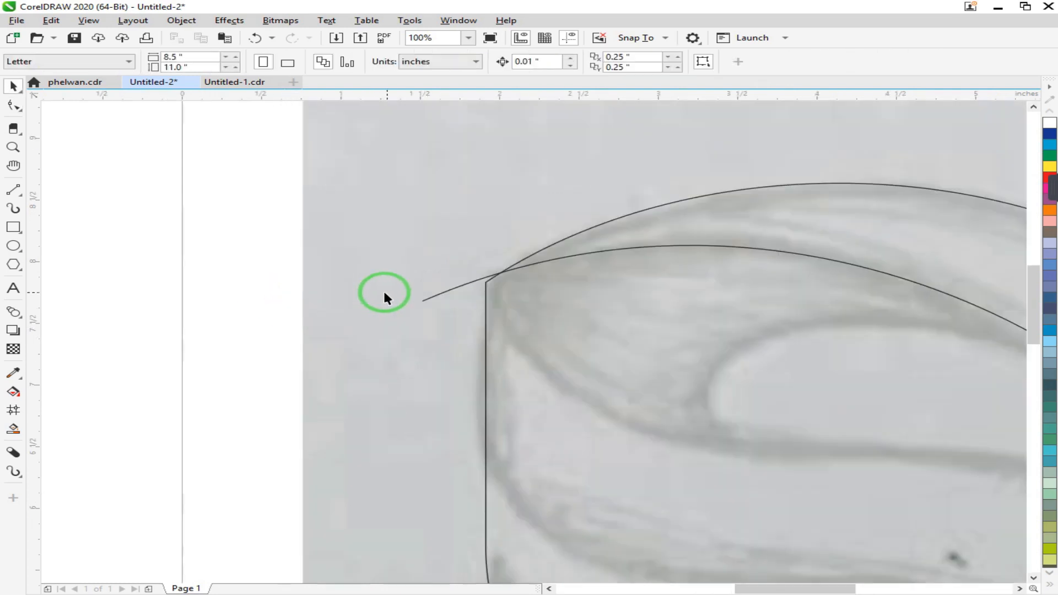
click(427, 301)
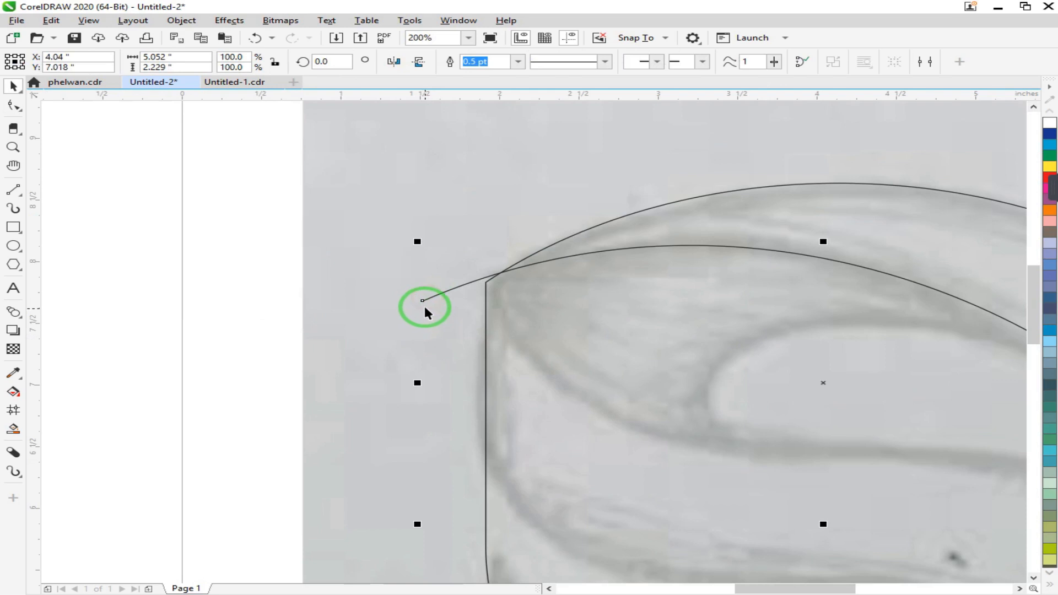
click(15, 105)
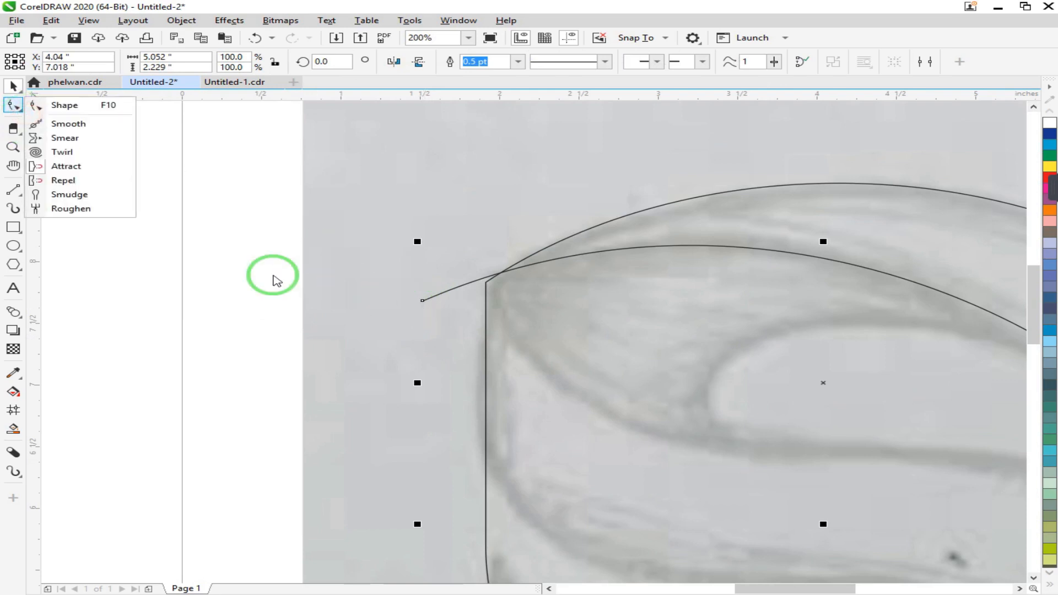
click(15, 105)
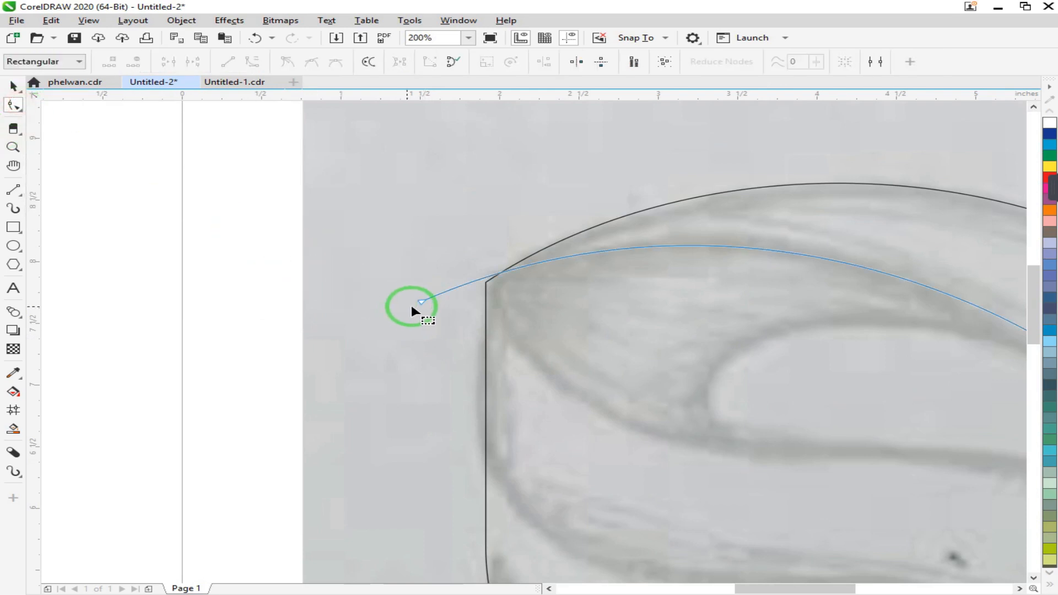
drag(418, 299, 411, 312)
scroll(404, 289, down, 4)
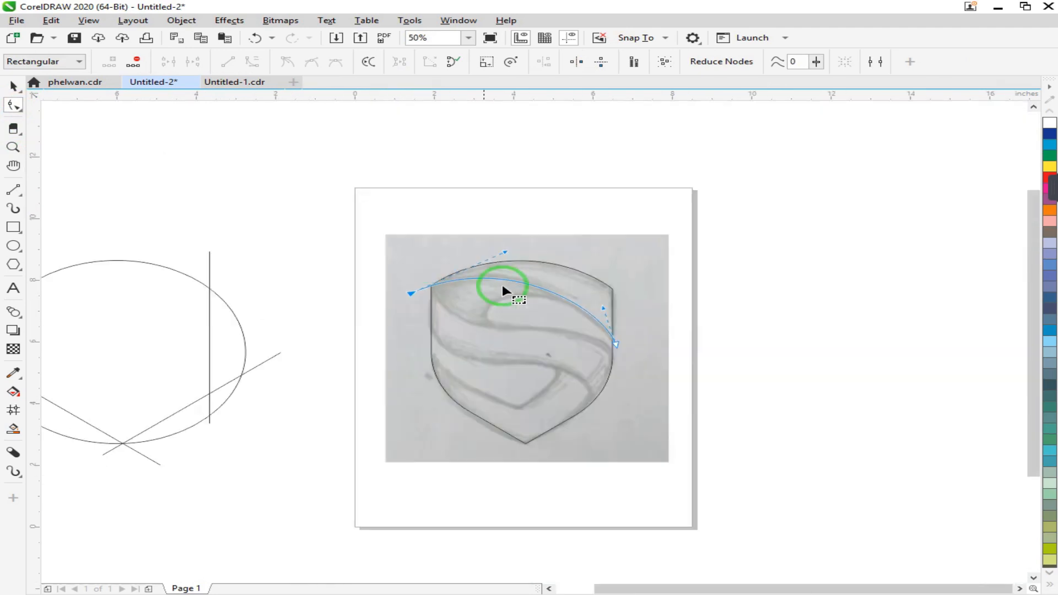
scroll(472, 268, up, 2)
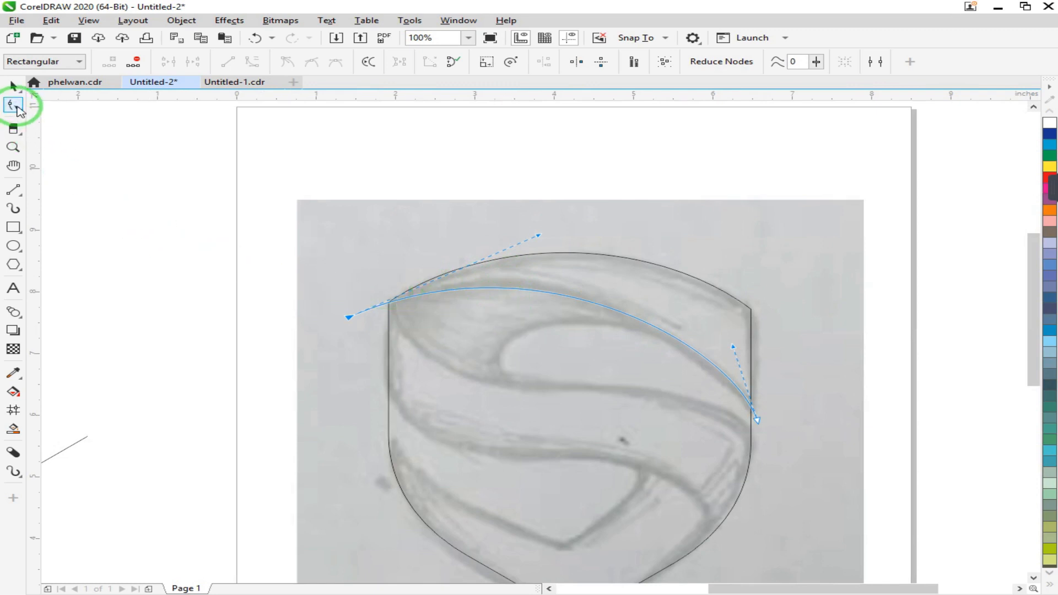
click(15, 188)
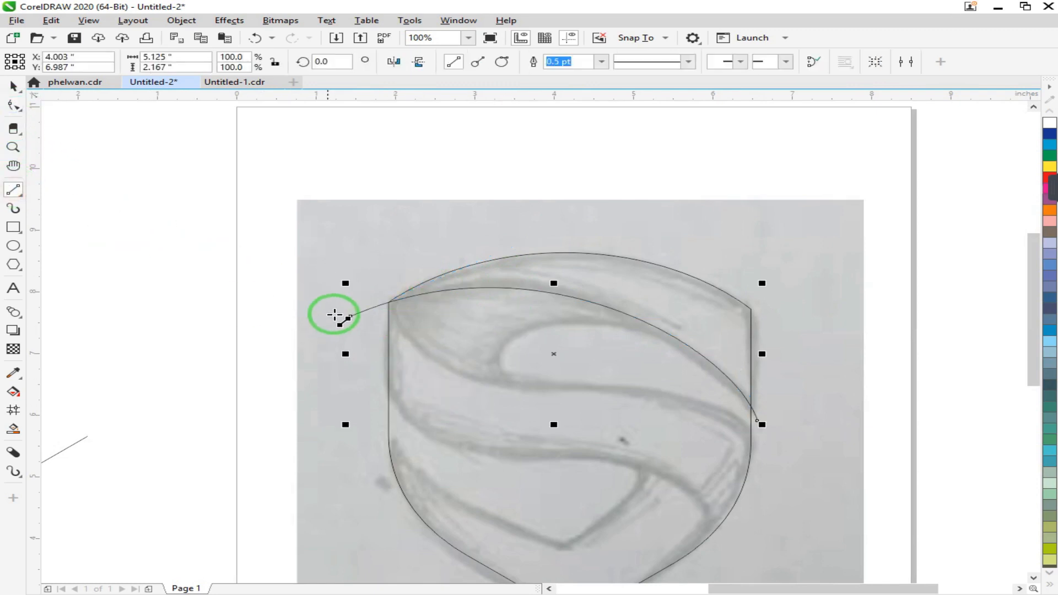
click(17, 86)
click(305, 304)
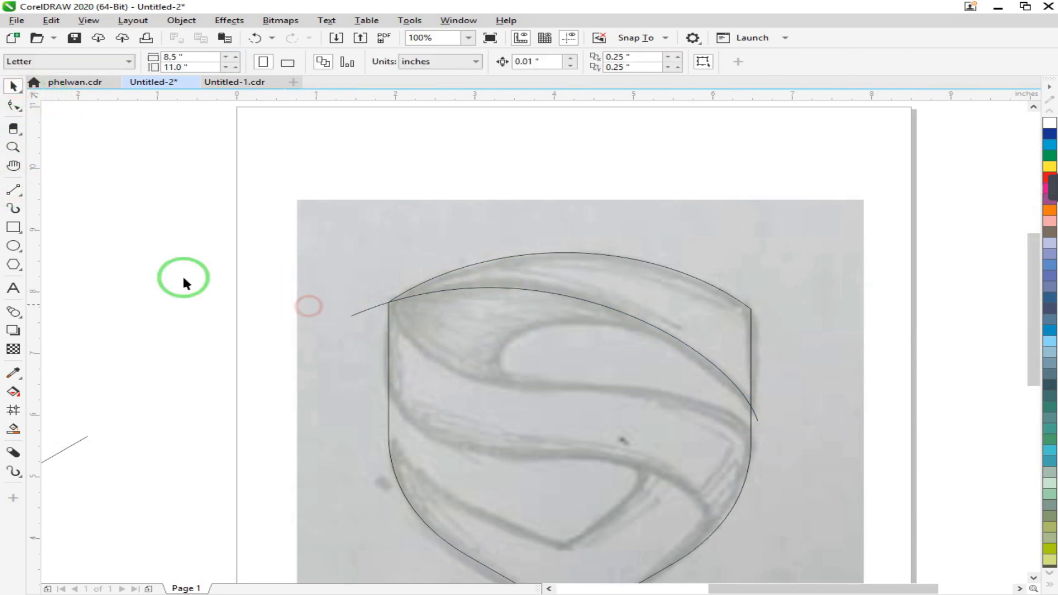
Draw a straight 2-point line from the shield's upper-left corner to just past its right edge and convert it to a curve.
click(15, 190)
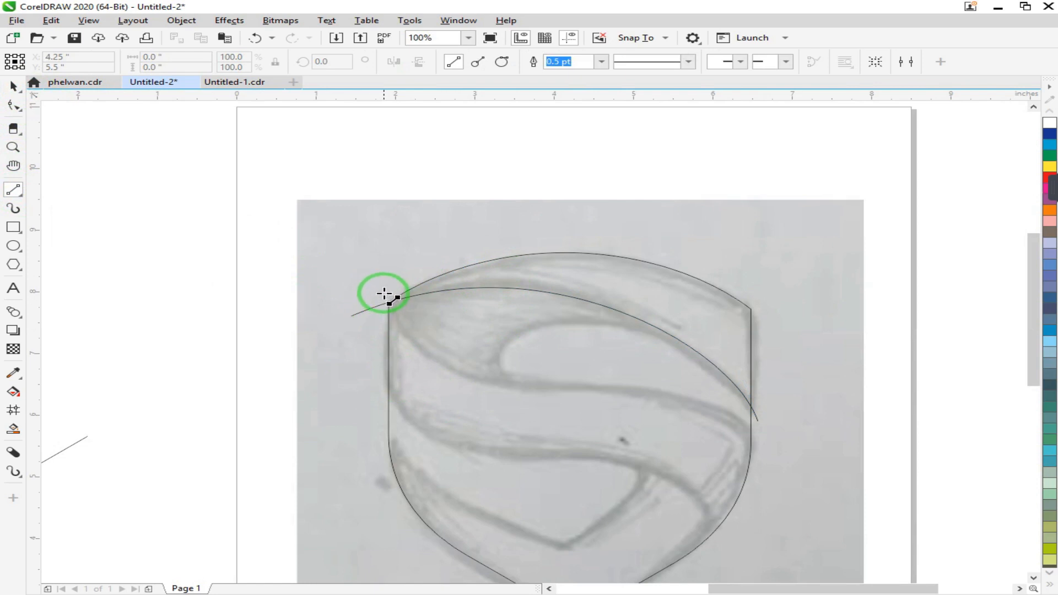
click(385, 293)
drag(385, 292, 769, 453)
click(13, 105)
click(556, 366)
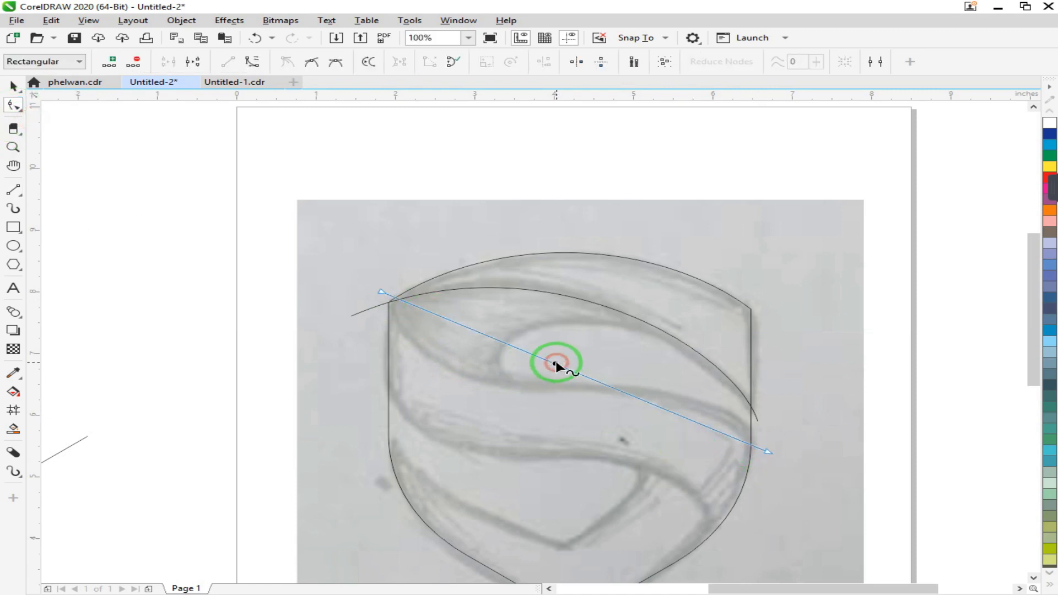
click(252, 61)
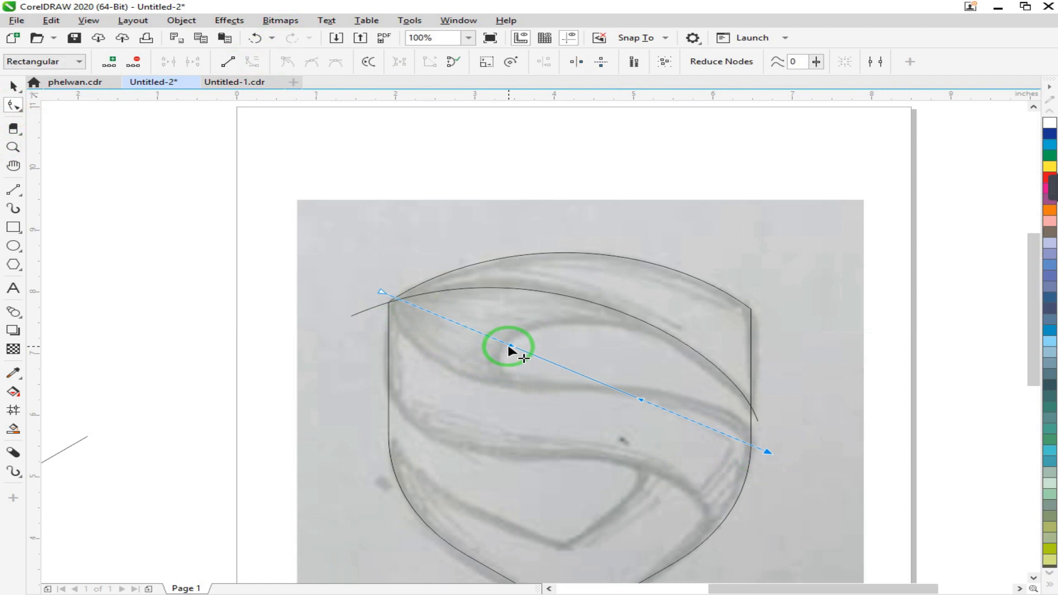
Bend the new curve with its control handles into an S shape along the lower edge of the sketch's upper band.
drag(510, 348, 414, 406)
drag(640, 398, 682, 352)
drag(416, 408, 409, 437)
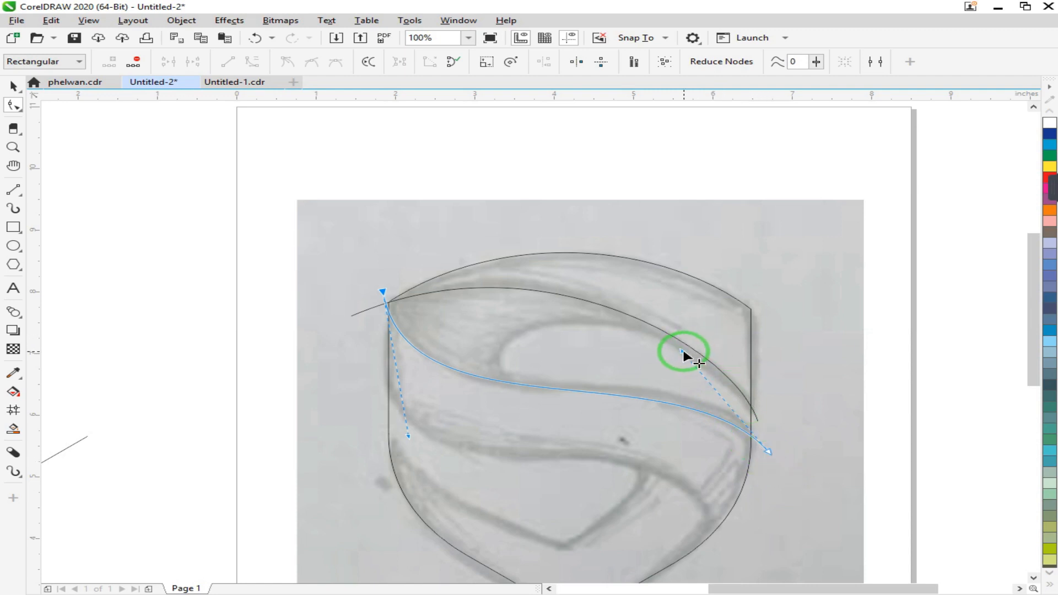
drag(682, 350, 687, 330)
drag(406, 436, 445, 466)
Move the second curve's right end node slightly inward, closer to the shield's right edge.
scroll(766, 461, up, 2)
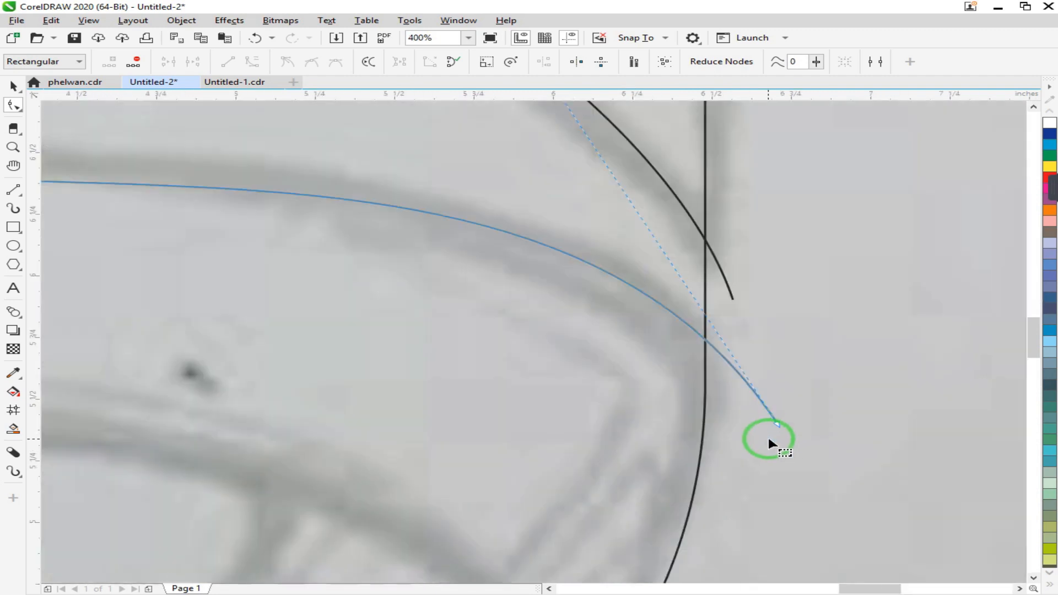
drag(781, 425, 760, 407)
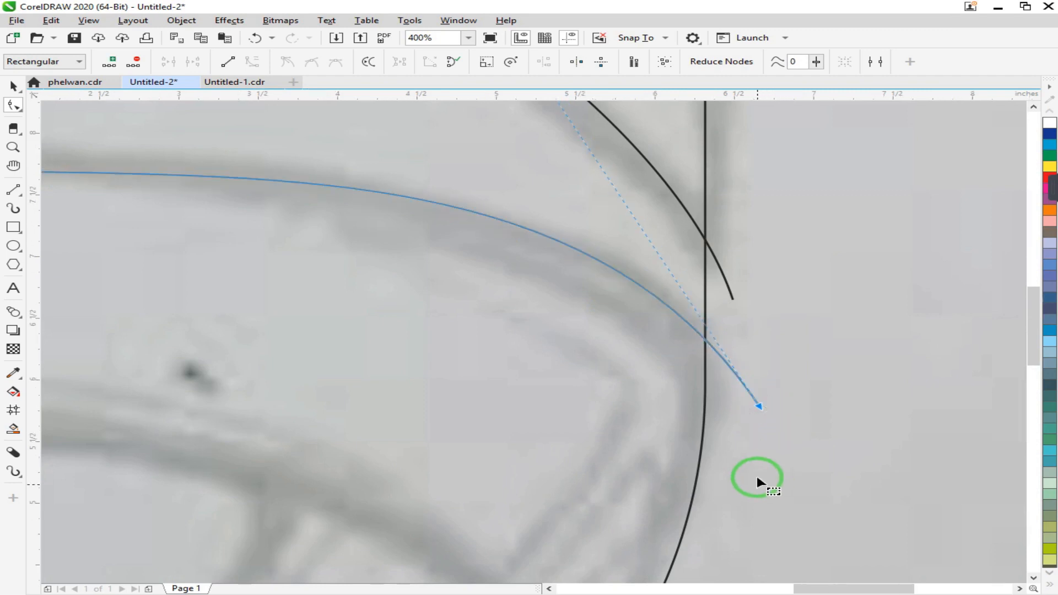
scroll(756, 482, down, 2)
scroll(729, 437, up, 1)
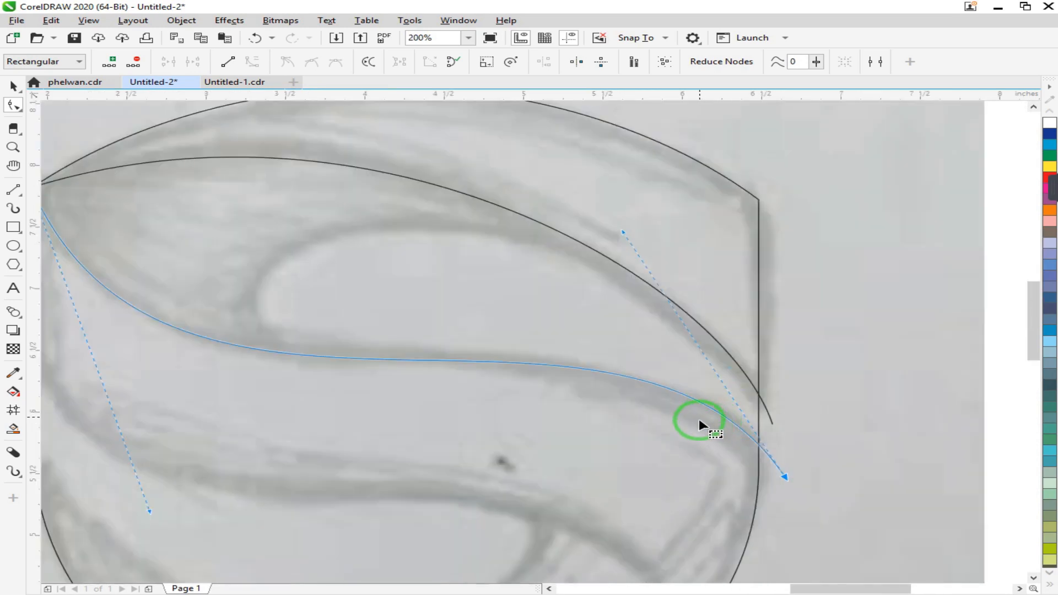
drag(784, 477, 786, 481)
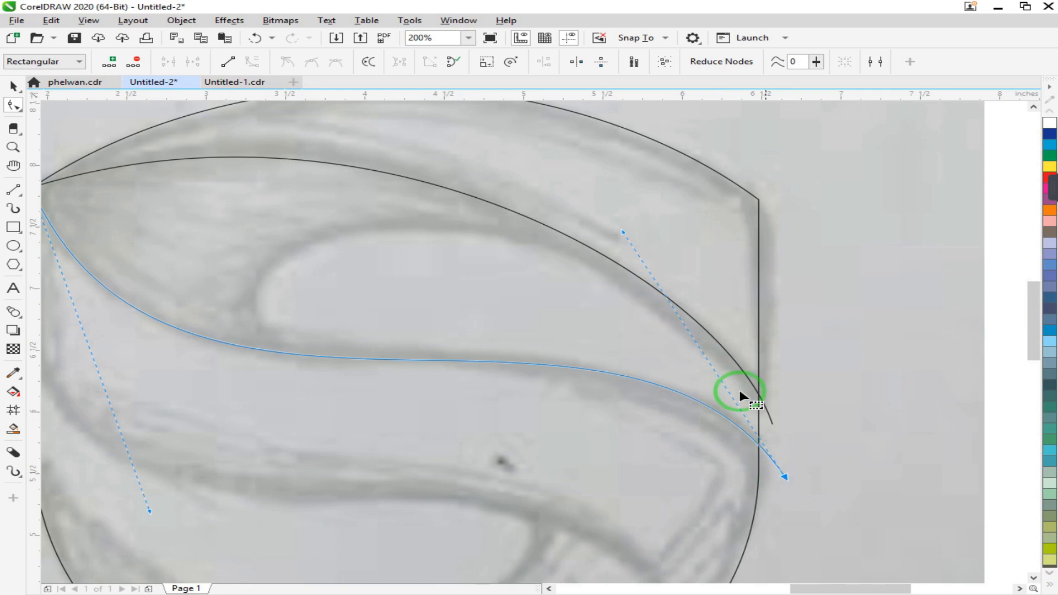
Fine-tune both control handles of the second curve to match the sketched S, and deselect it.
scroll(719, 381, down, 1)
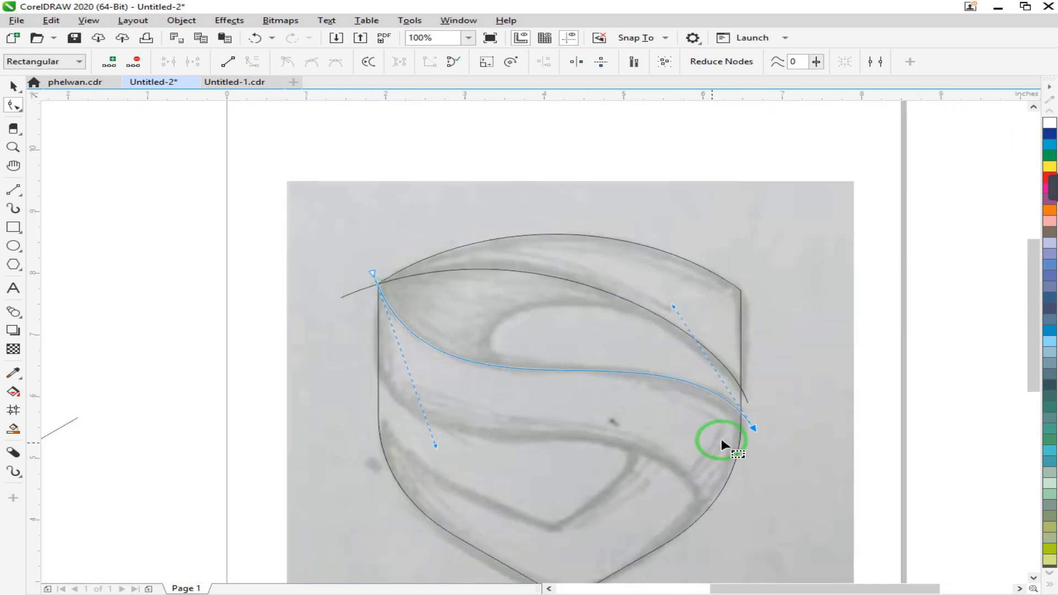
mouse_move(673, 304)
mouse_down()
mouse_move(708, 325)
mouse_move(698, 318)
mouse_move(717, 316)
mouse_move(662, 310)
mouse_up()
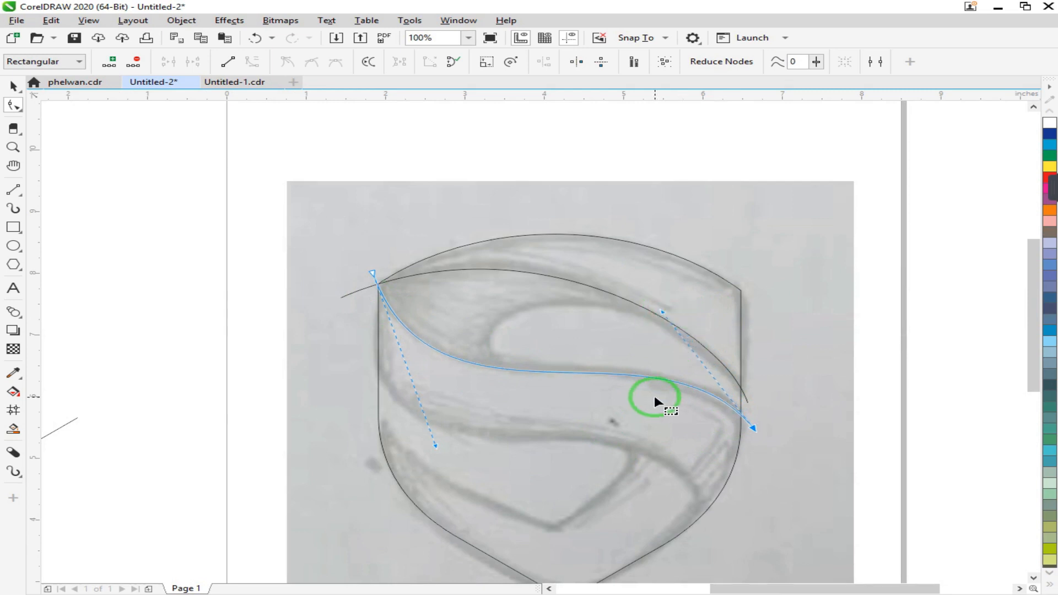
drag(437, 448, 434, 441)
key(space)
click(277, 249)
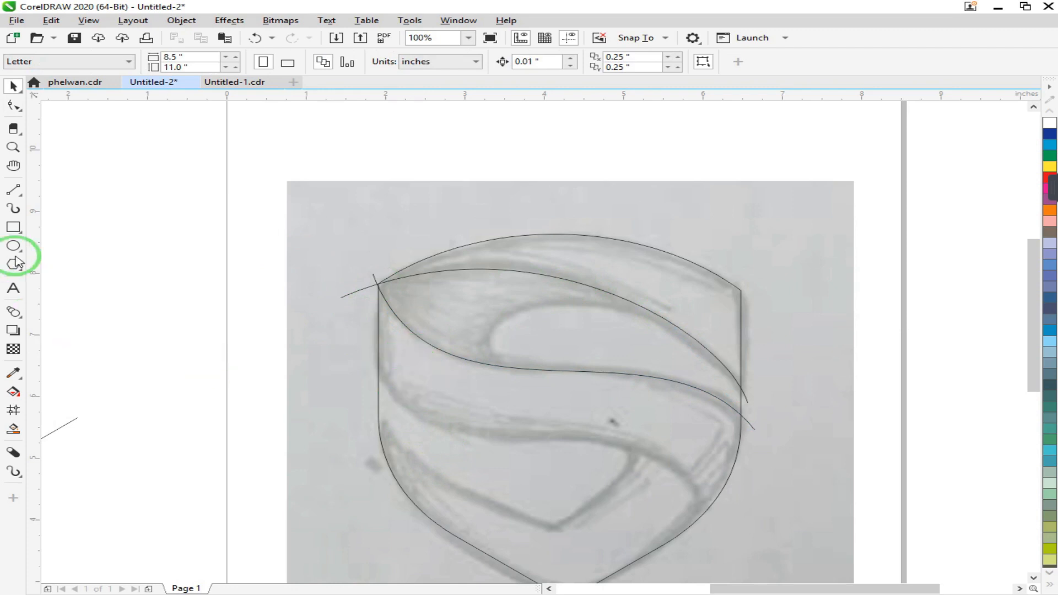
Draw a 2-point line, about 4.48 in wide and 2.51 in high, from outside the shield's left edge to its lower-right edge, and convert it to a curve.
click(13, 190)
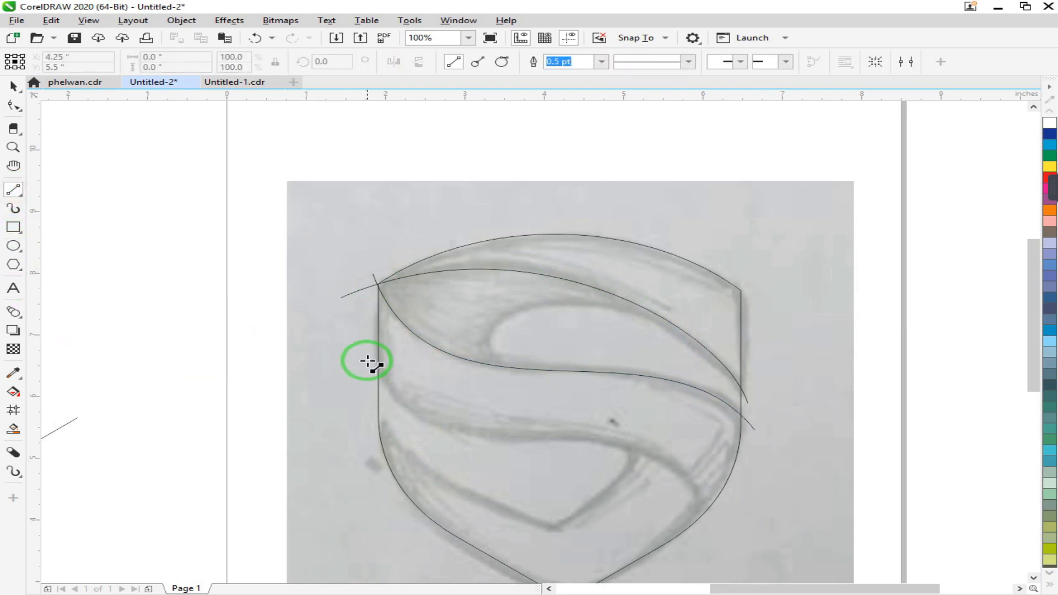
mouse_move(364, 357)
mouse_down()
mouse_move(550, 455)
mouse_move(732, 517)
mouse_move(718, 511)
mouse_up()
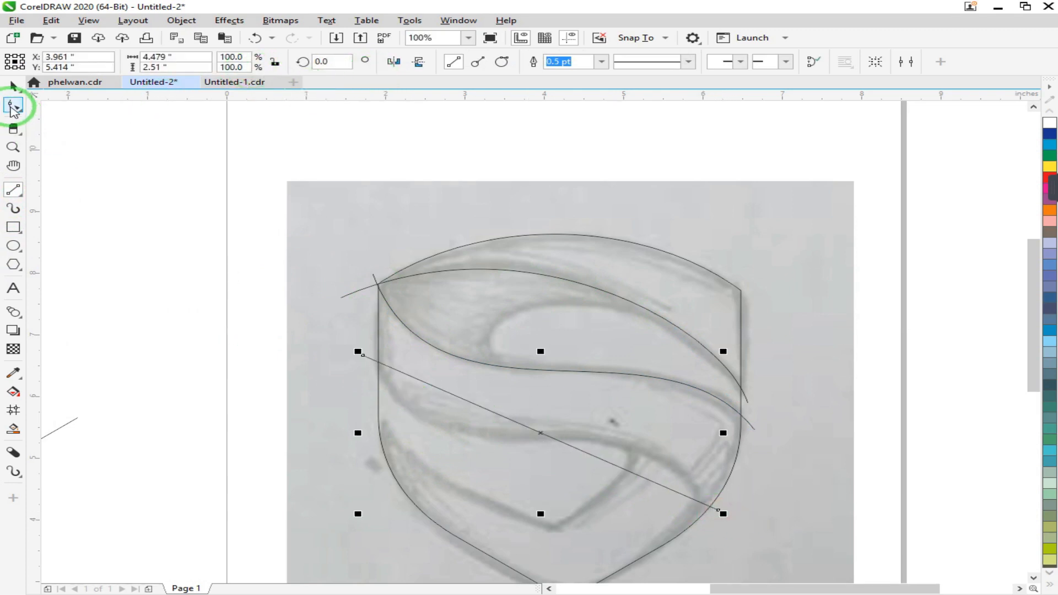
click(15, 105)
click(541, 432)
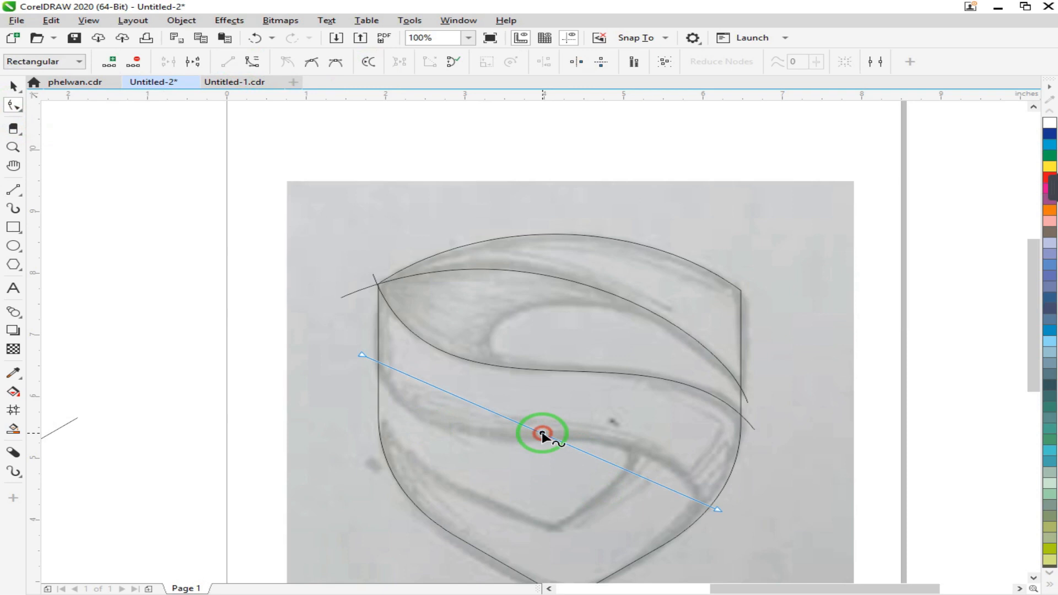
click(252, 61)
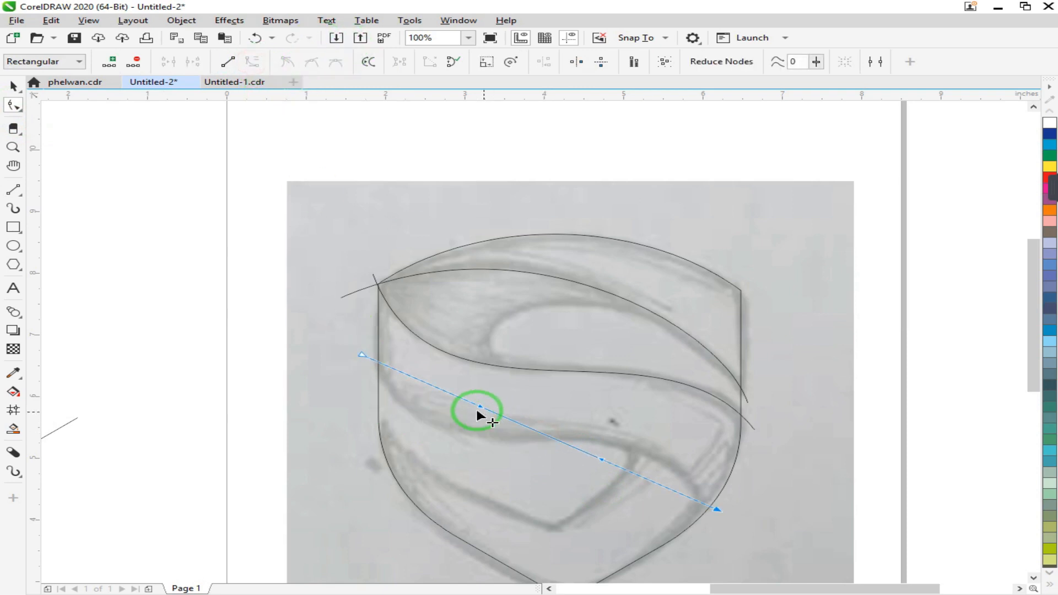
Bend the third curve with its control handles along the sketched lower edge of the S's middle band.
drag(478, 405, 417, 463)
drag(603, 460, 666, 388)
drag(415, 466, 426, 502)
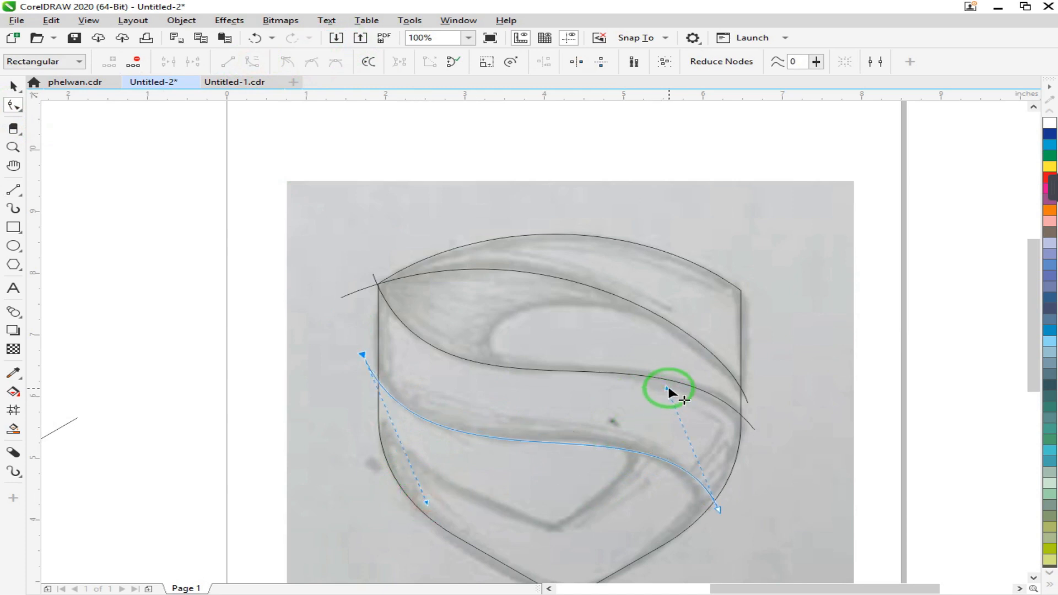
drag(667, 388, 654, 382)
drag(644, 380, 644, 381)
Nudge the third curve's right end node inward near the shield's lower-right edge and readjust the right control handle.
scroll(714, 545, up, 2)
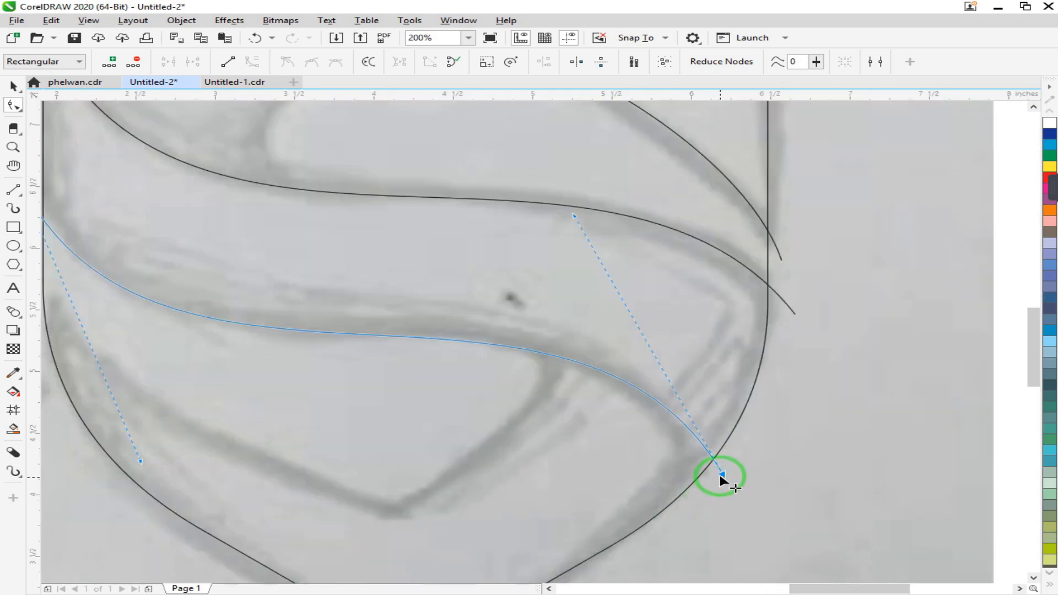
drag(719, 479, 714, 477)
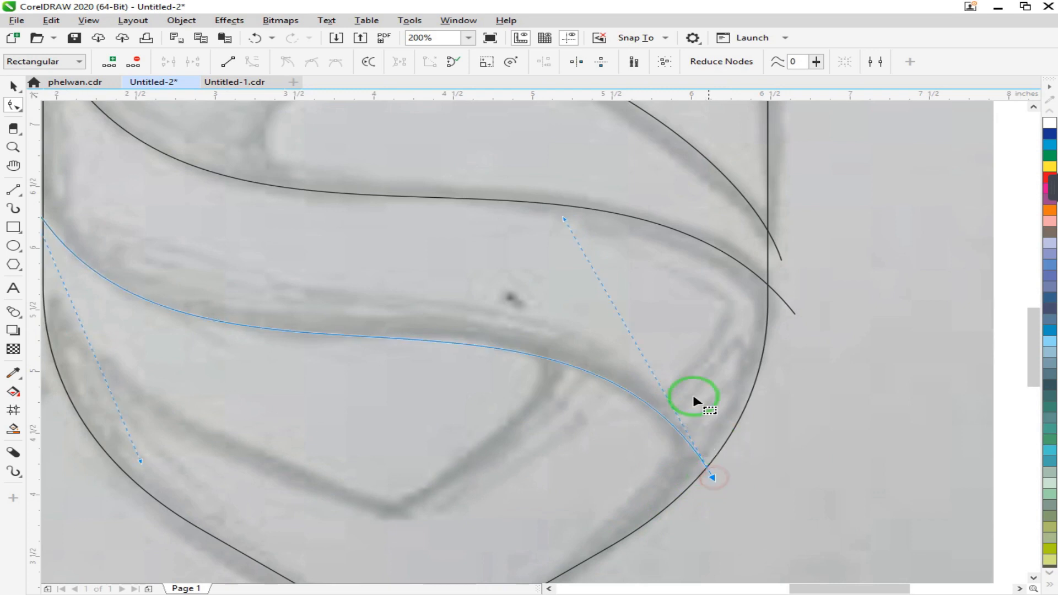
scroll(683, 384, down, 2)
drag(626, 304, 625, 298)
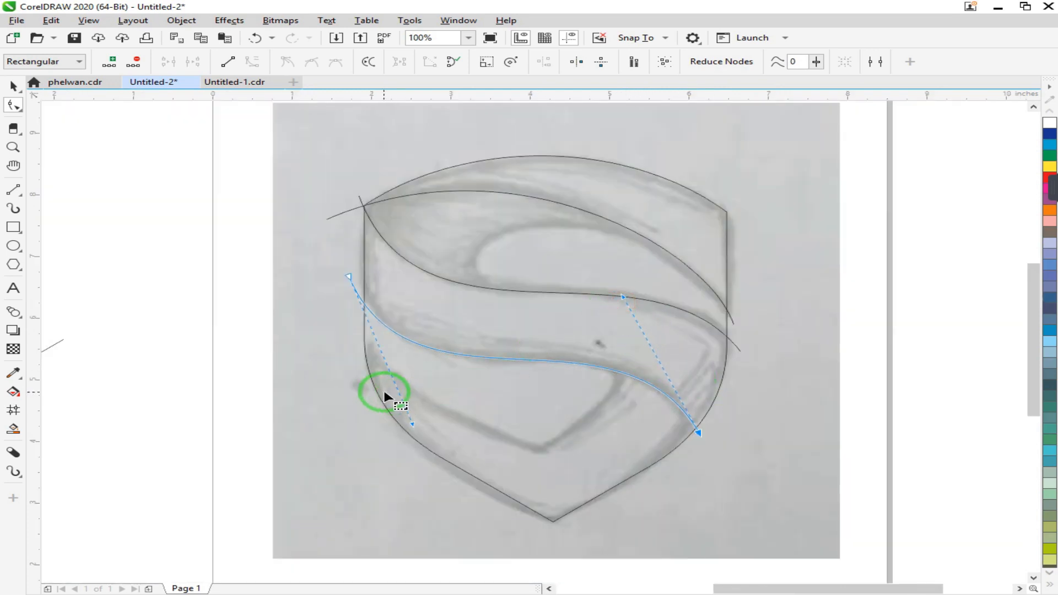
Adjust the third curve's left end node outside the shield, lower its left control handle slightly, and deselect the curve.
scroll(334, 287, up, 2)
drag(364, 267, 366, 257)
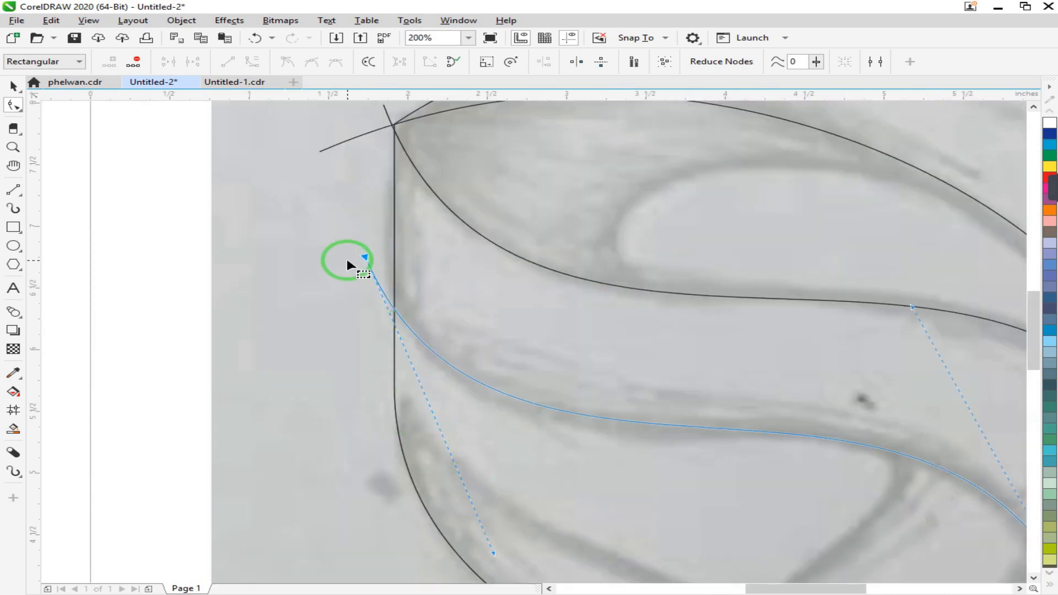
scroll(347, 260, down, 2)
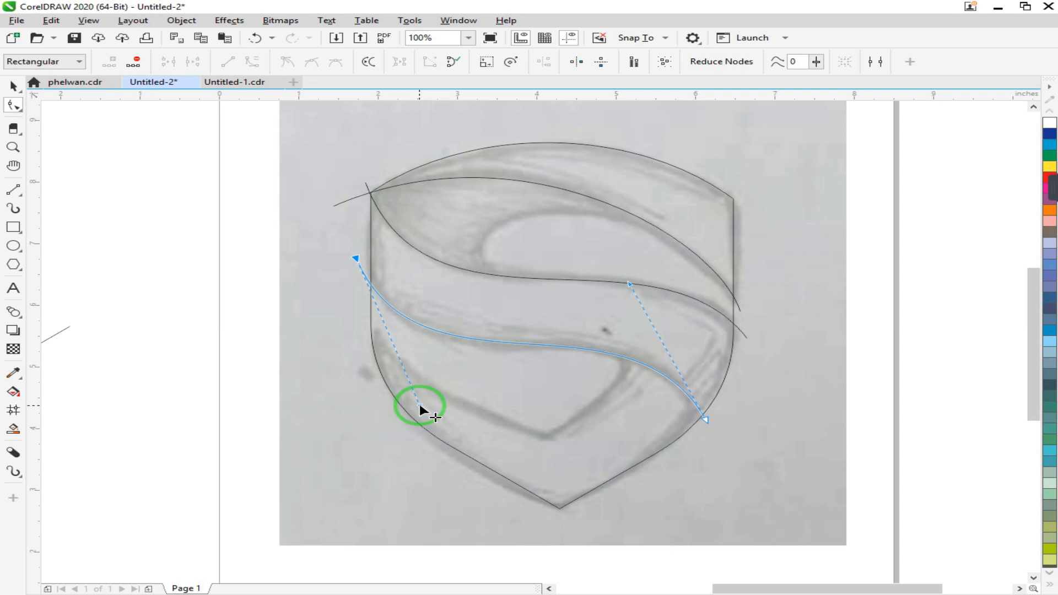
drag(421, 405, 418, 417)
key(space)
click(791, 405)
Draw a two-segment V-shaped line, about 3.33 in wide and 1.92 in high, from outside the left edge via the sketch's inner point to the third curve.
click(14, 187)
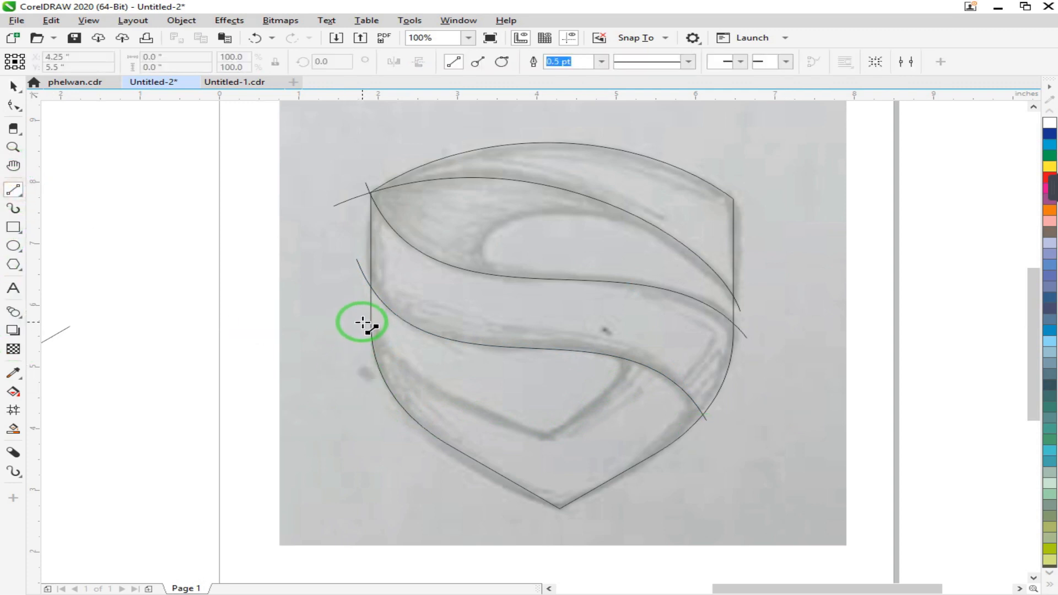
mouse_move(362, 322)
mouse_down()
mouse_move(546, 439)
mouse_move(621, 397)
mouse_move(624, 351)
mouse_up()
click(7, 98)
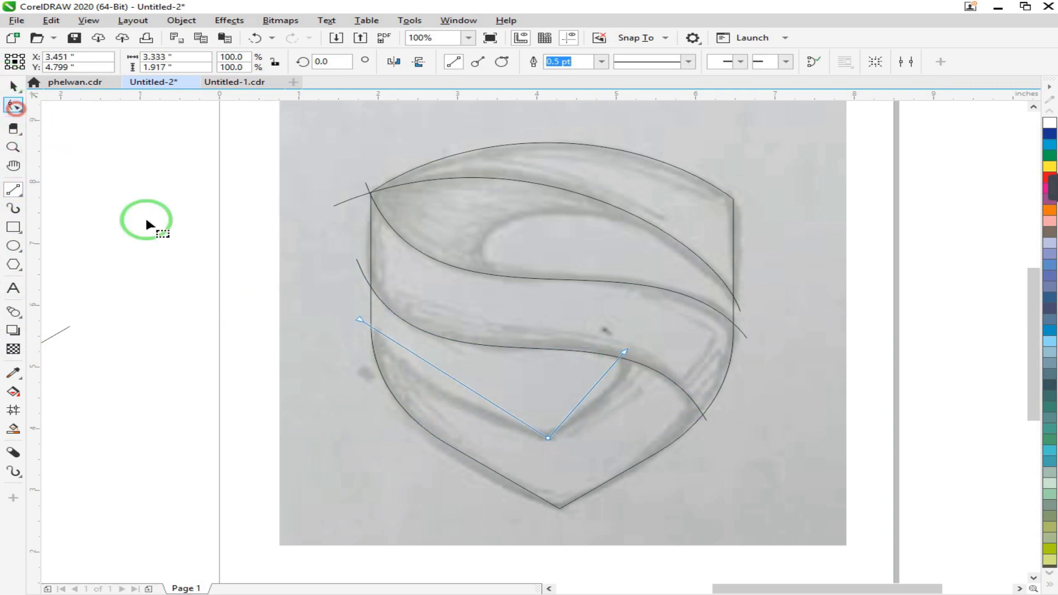
Convert the V's short right segment to a curve and bow it outward along the sketched inner edge.
click(590, 389)
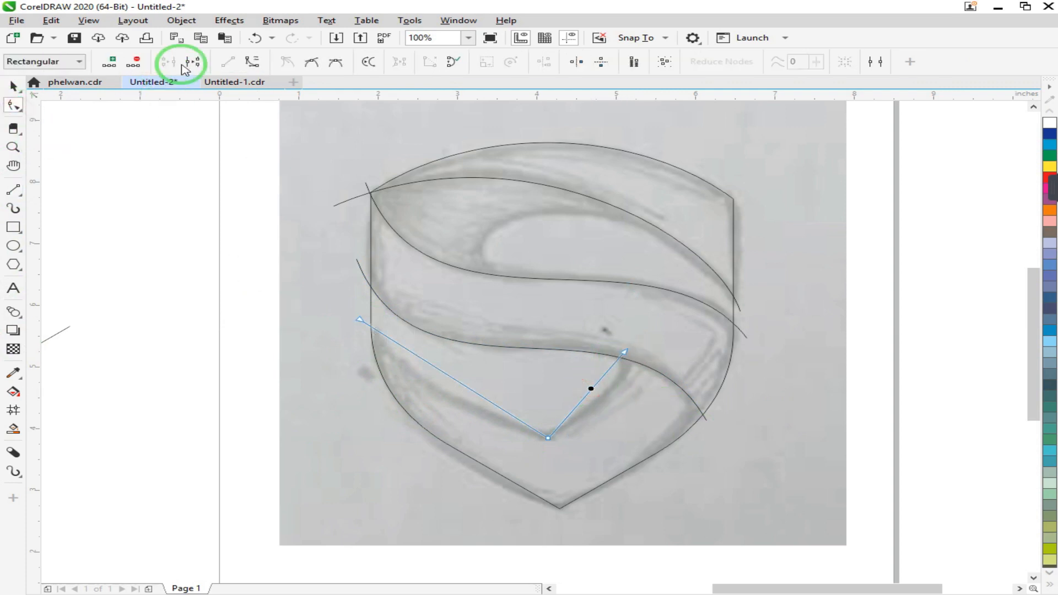
click(251, 61)
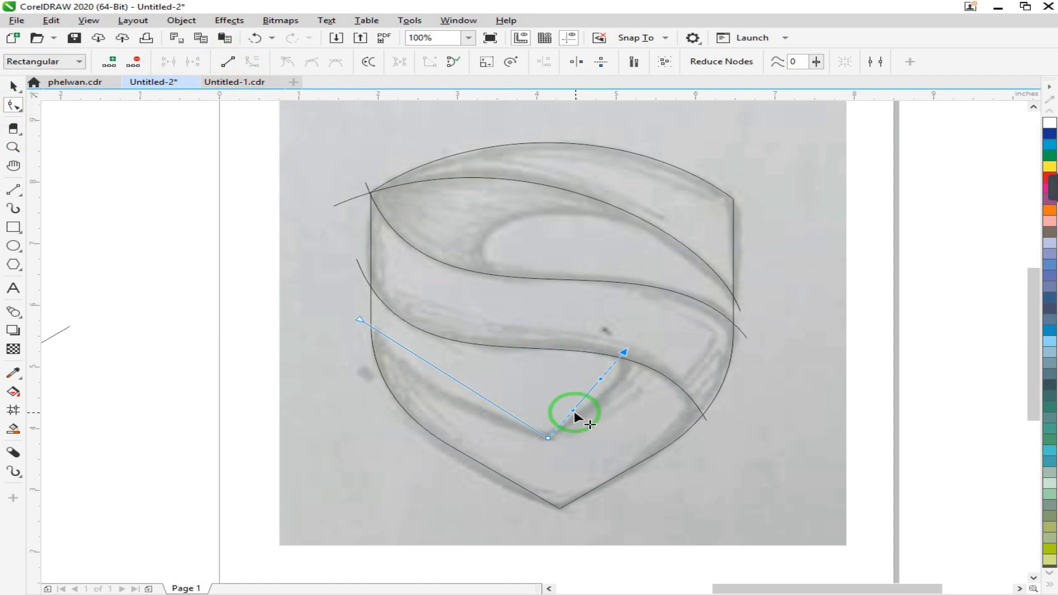
drag(589, 419, 642, 380)
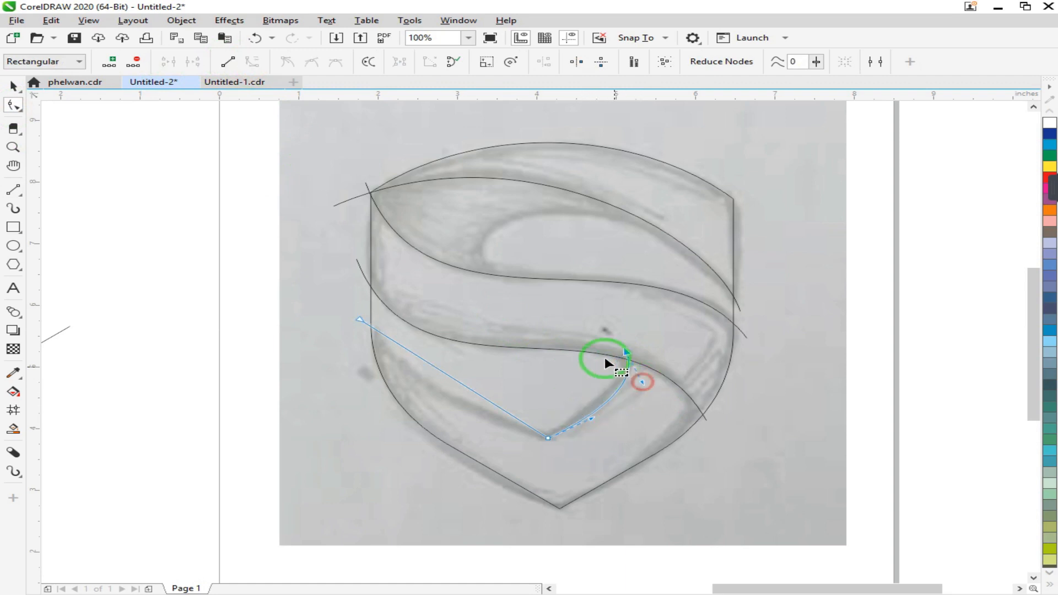
Move the V's right end node inward across the third curve and pull its control handle outward to round the bend.
scroll(614, 354, up, 4)
drag(672, 362, 625, 353)
drag(683, 486, 740, 468)
scroll(588, 325, down, 4)
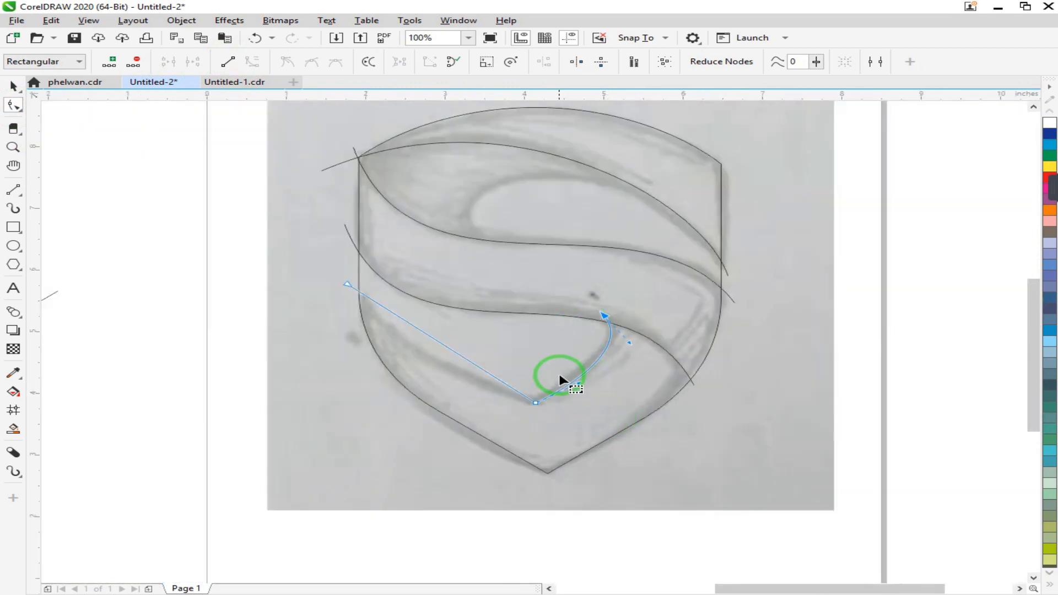
Convert the V's long left segment to a curve, bend it down along the sketched edge, and flatten the right segment slightly beside the V's point.
scroll(560, 375, up, 2)
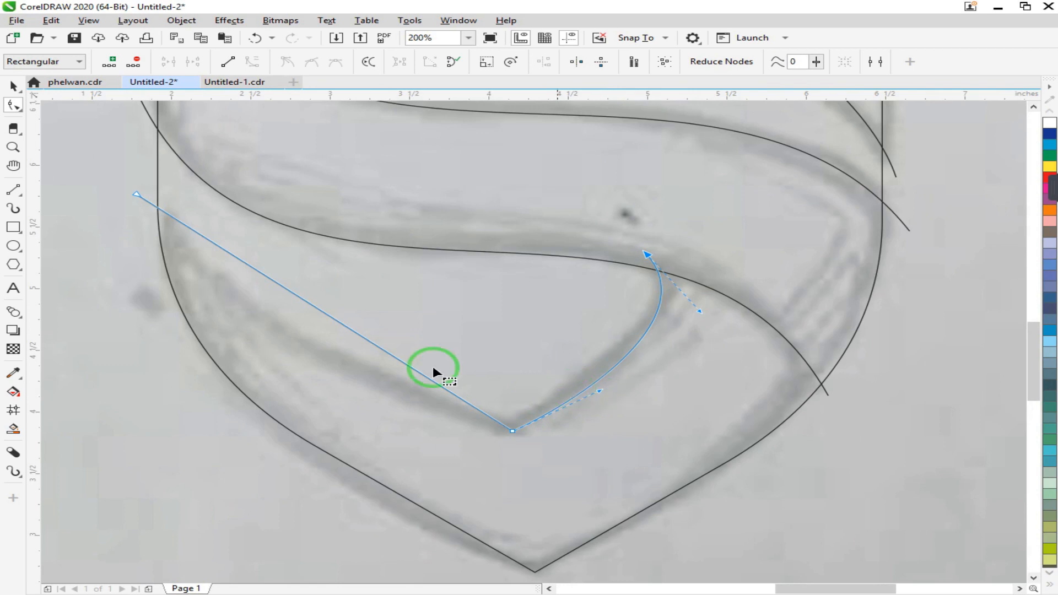
click(302, 302)
click(228, 61)
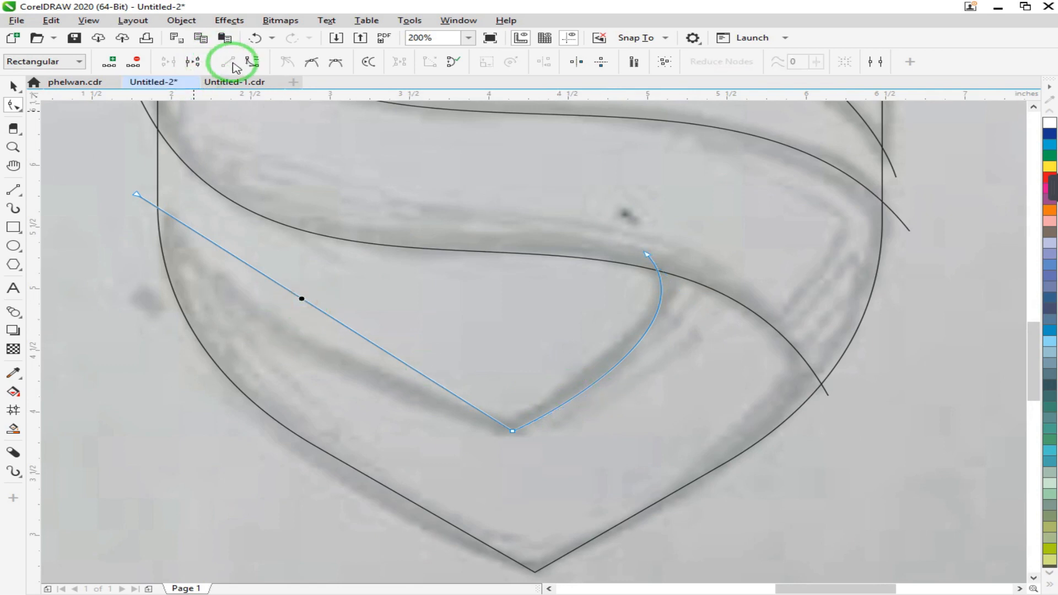
drag(260, 273, 223, 311)
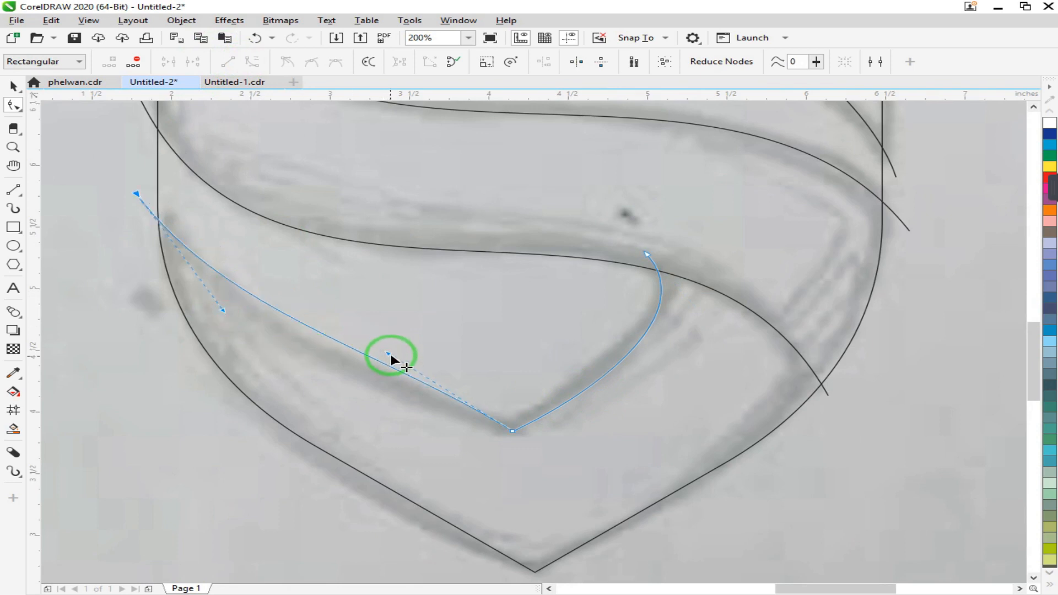
drag(387, 365, 382, 398)
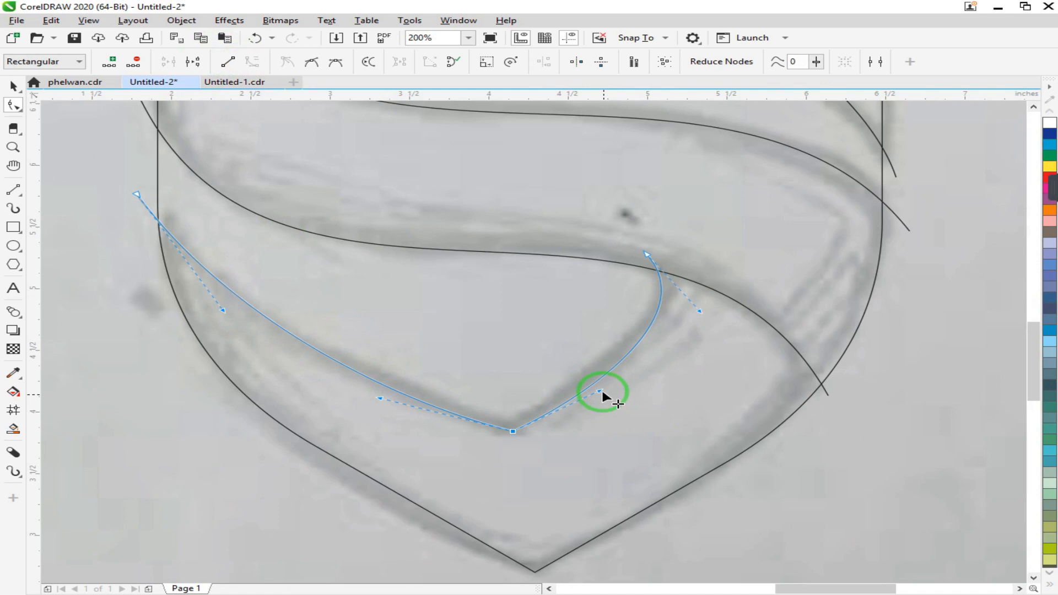
drag(599, 390, 599, 381)
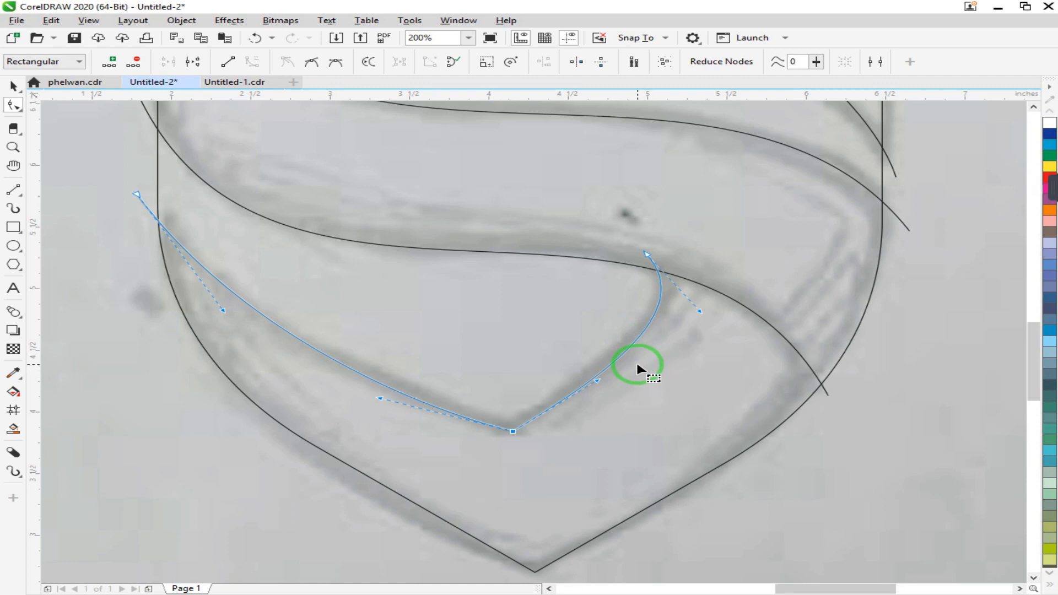
scroll(636, 359, down, 1)
key(space)
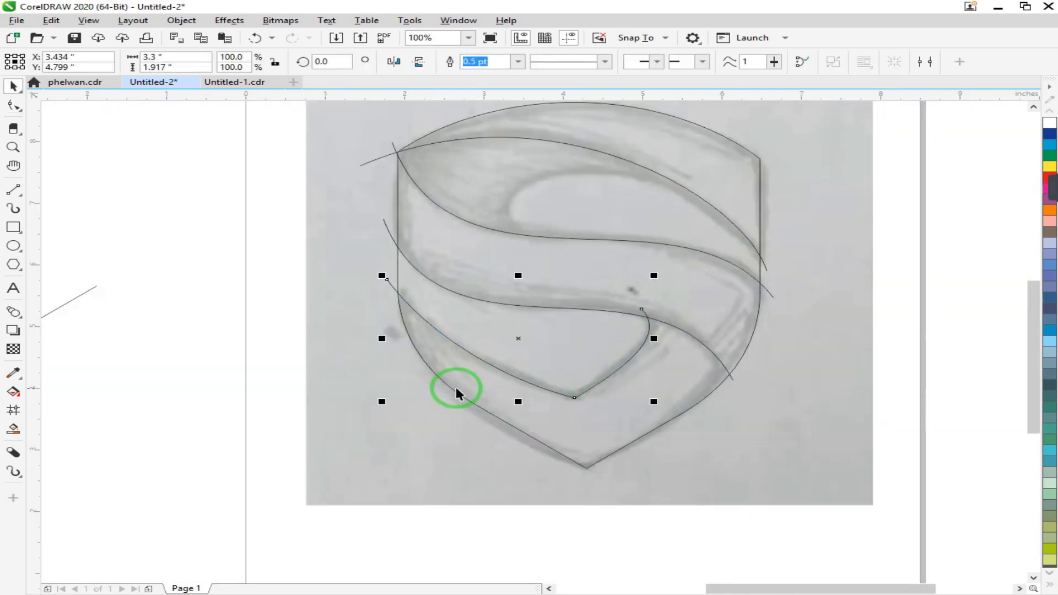
Draw a straight line, about 1.58 in wide and 1.22 in high, from the second S curve up across the top curve.
scroll(457, 389, down, 1)
scroll(385, 268, up, 1)
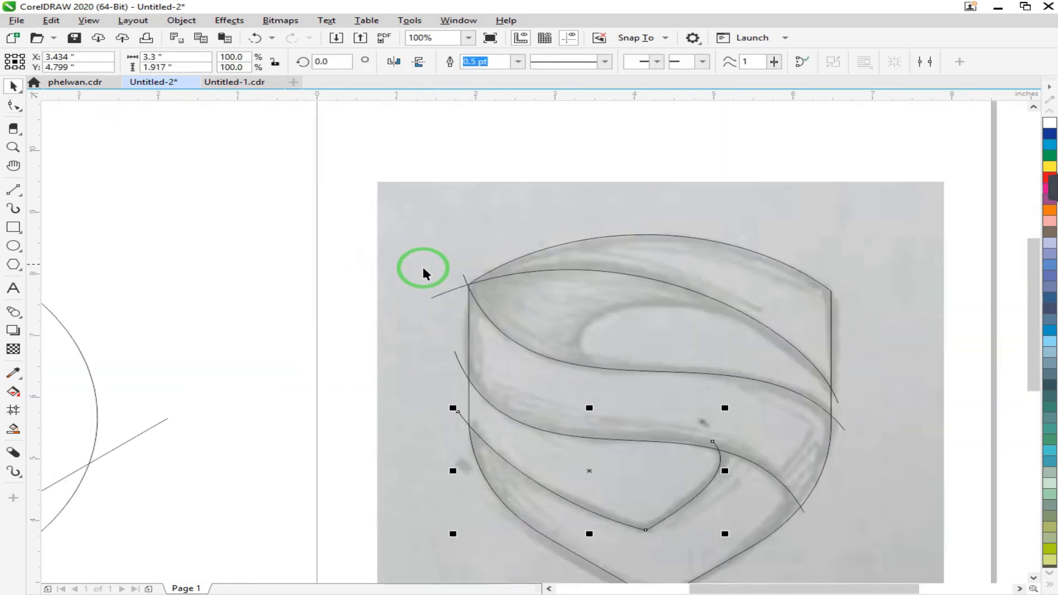
click(13, 190)
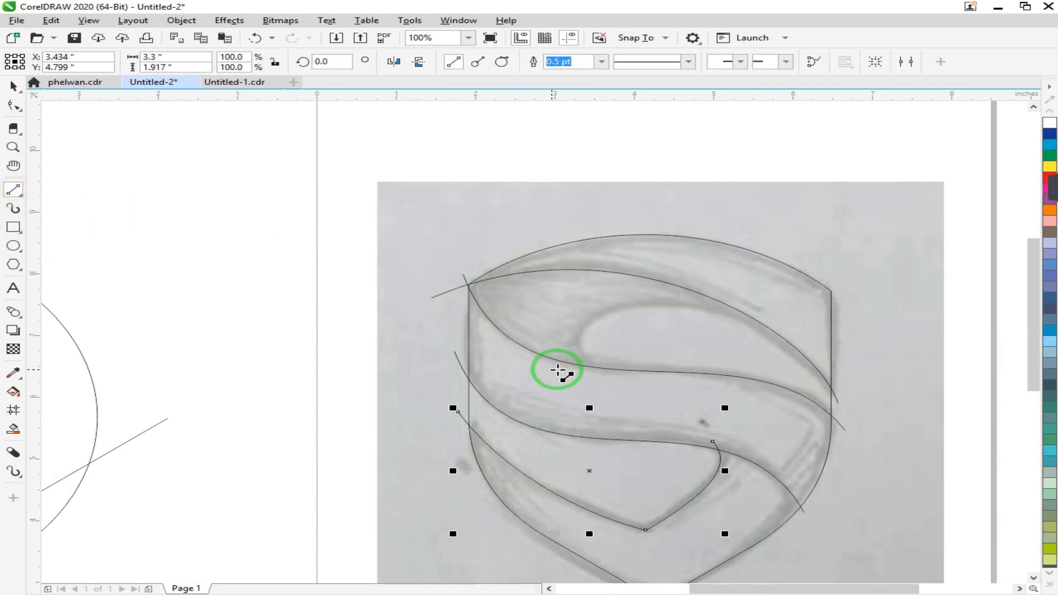
drag(621, 377, 746, 301)
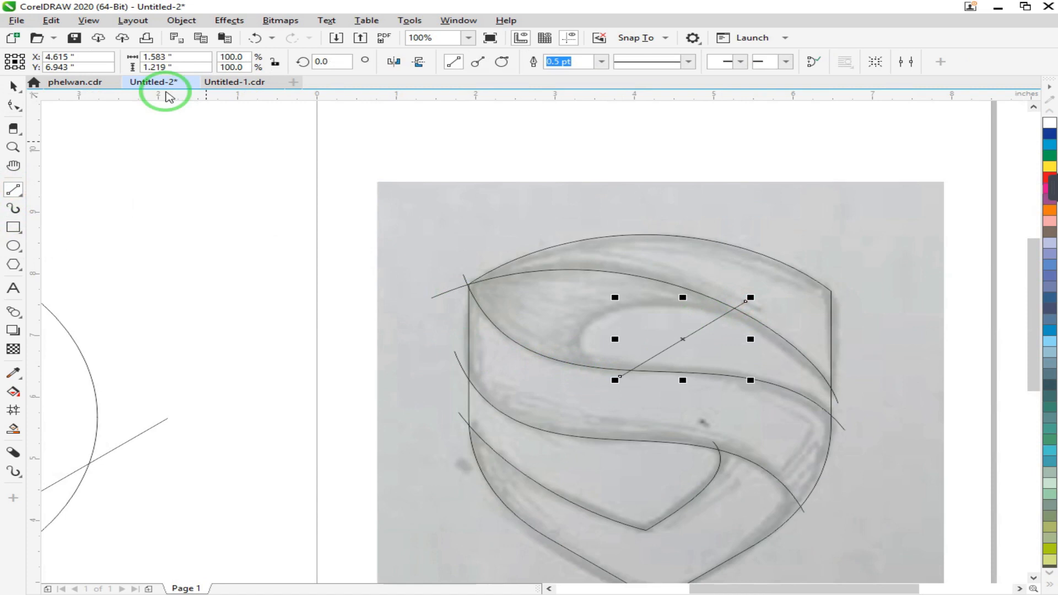
Convert the new line to a curve and bow it leftward around the rounded end of the sketch's upper opening.
click(13, 105)
click(687, 336)
click(242, 62)
drag(661, 352, 489, 295)
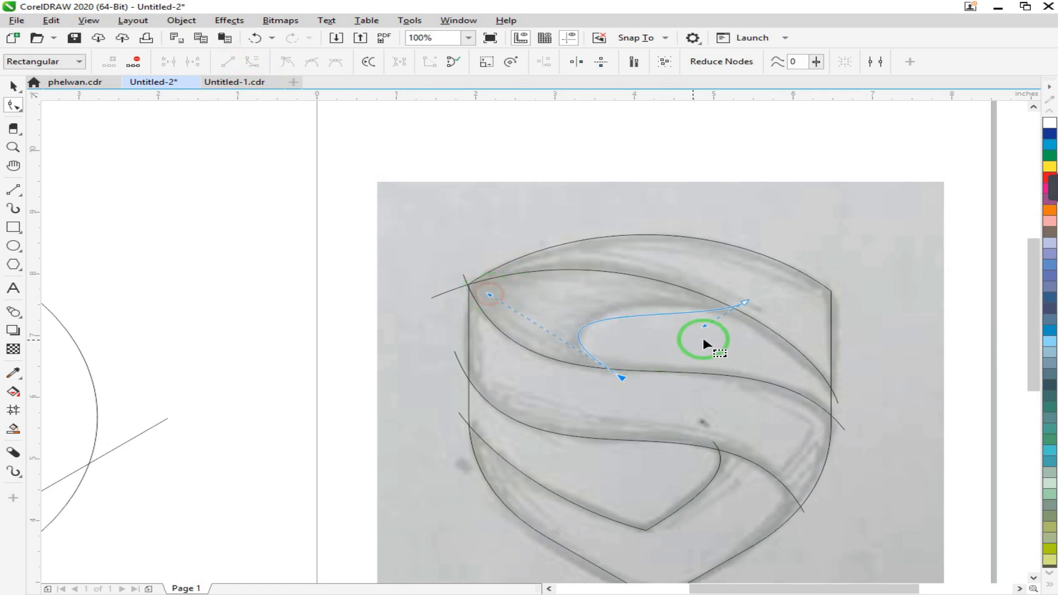
drag(706, 326, 655, 296)
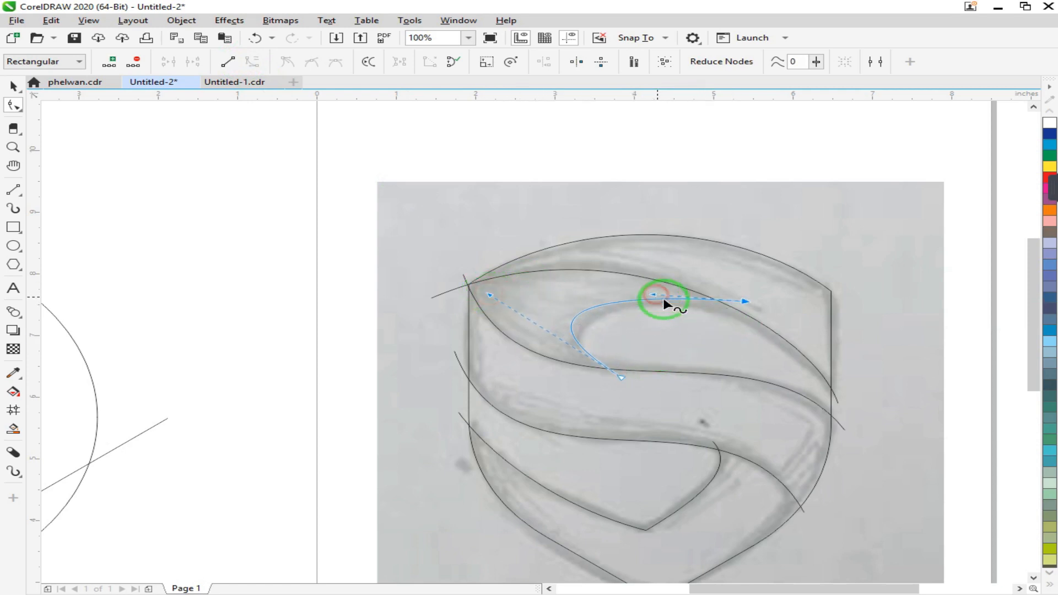
drag(489, 293, 504, 320)
Move the new curve's upper end node further right beyond the top curve and raise its control handle.
click(637, 304)
drag(650, 293, 763, 315)
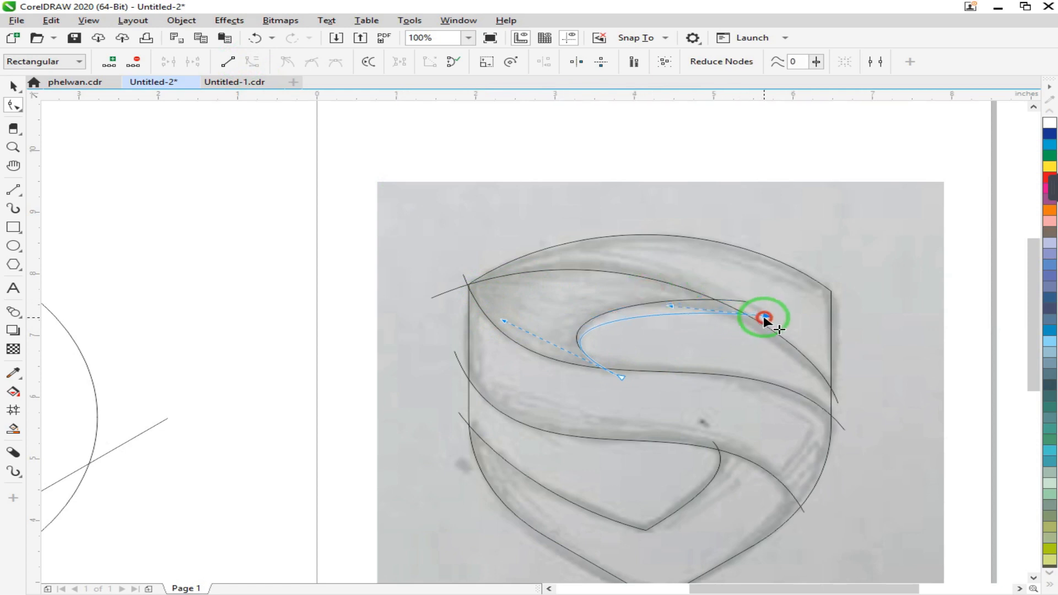
drag(671, 306, 665, 283)
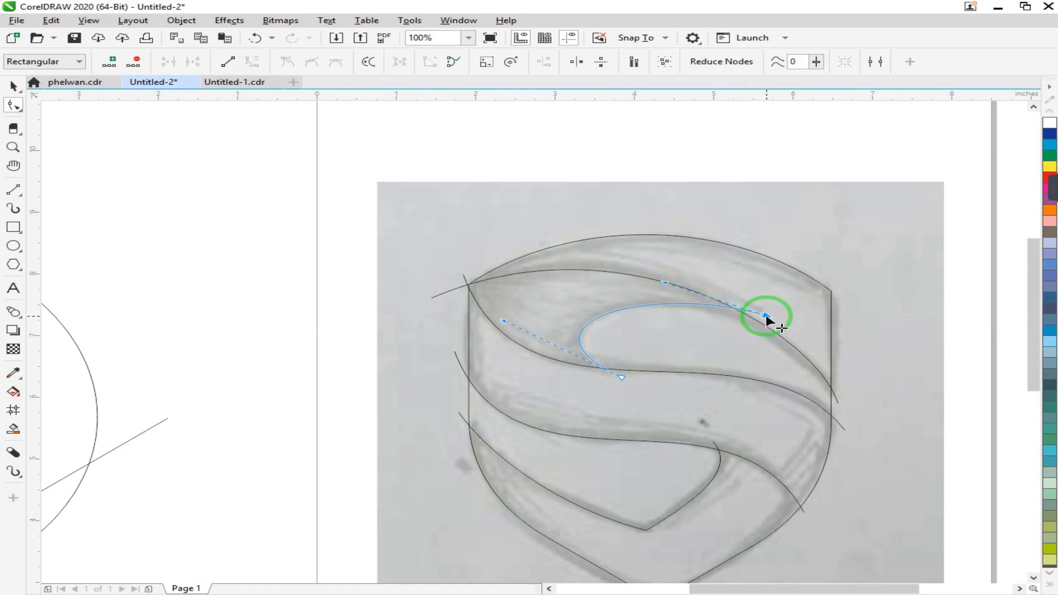
Place the curve's lower end node on the second S curve's edge, fine-tune both control handles to the sketch, and deselect it.
drag(621, 377, 634, 370)
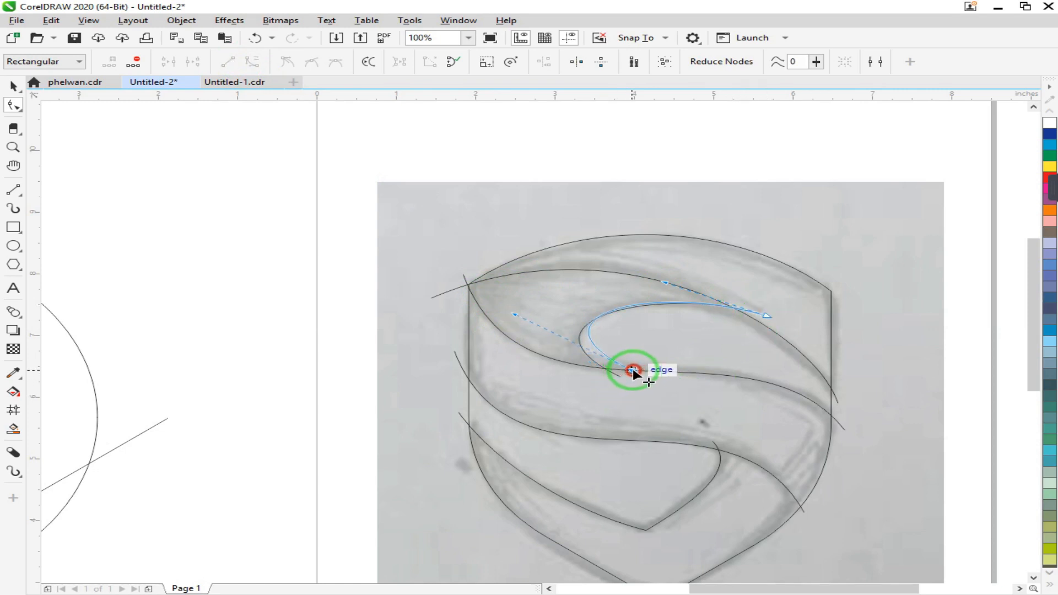
drag(515, 314, 488, 329)
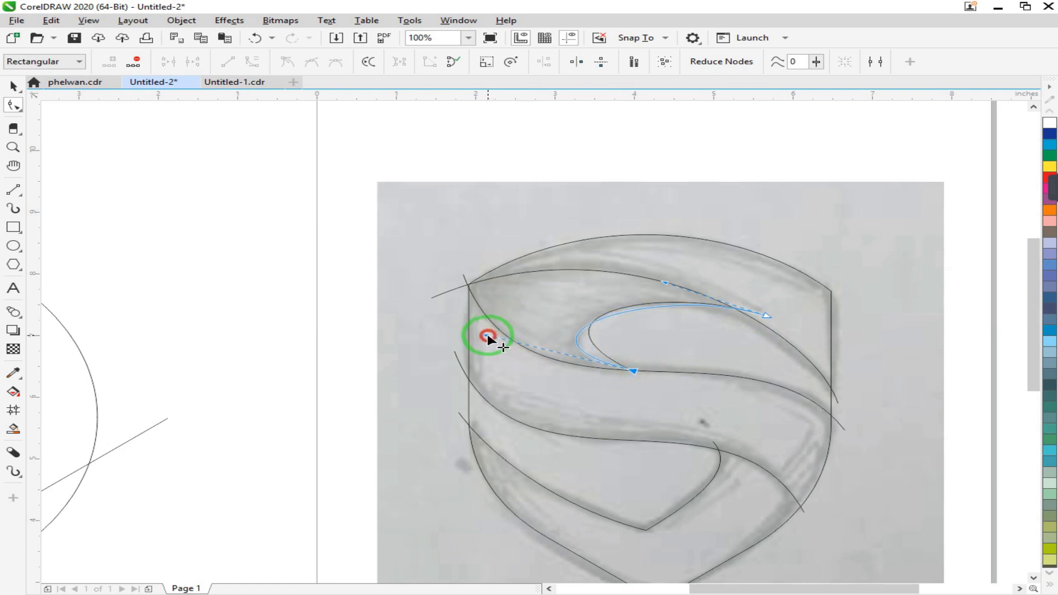
drag(487, 337, 484, 334)
drag(661, 281, 655, 274)
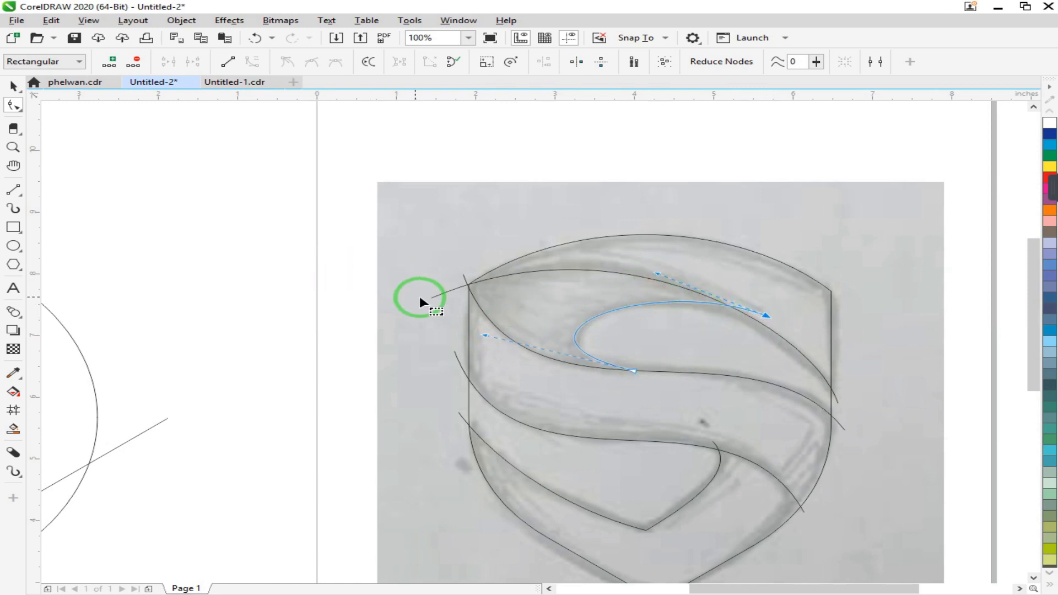
key(space)
click(250, 236)
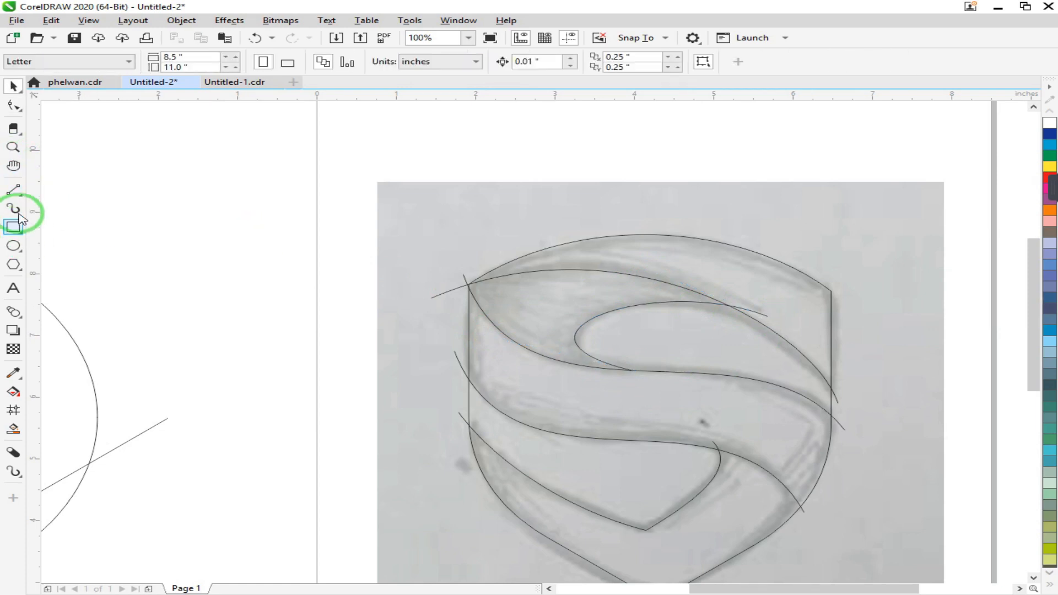
Smart Fill the shield's top band, the leaf-shaped region, the middle S band and the bottom V band with blue.
click(15, 429)
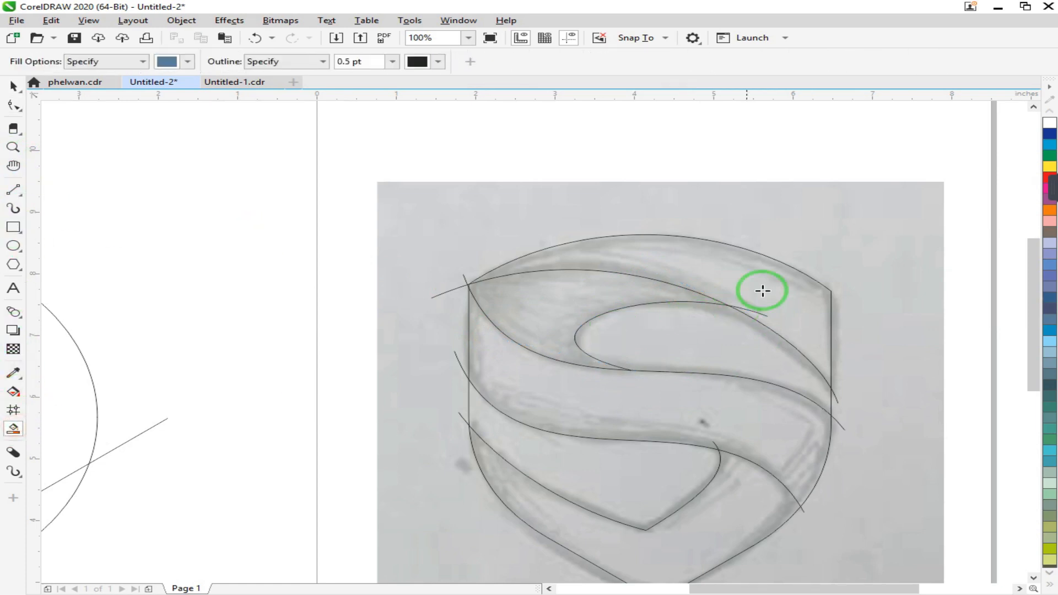
click(784, 286)
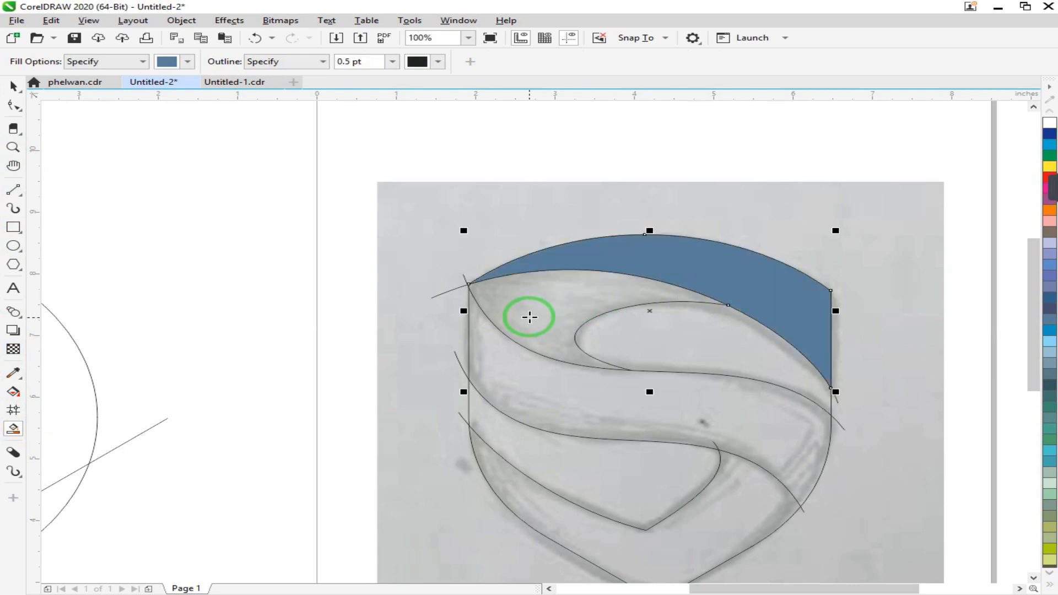
click(532, 313)
click(551, 379)
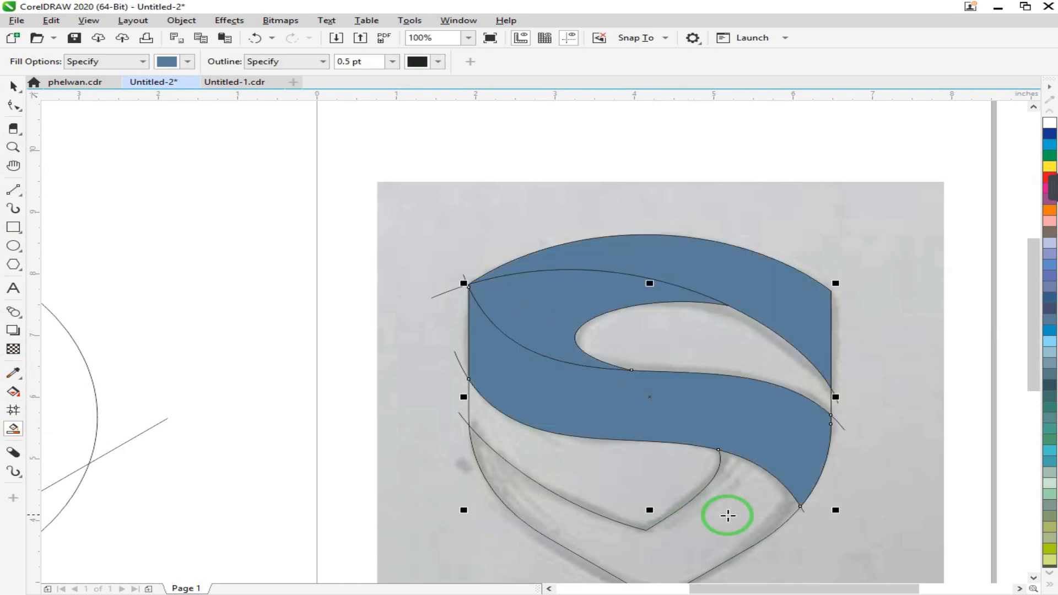
click(716, 505)
scroll(619, 356, down, 2)
key(space)
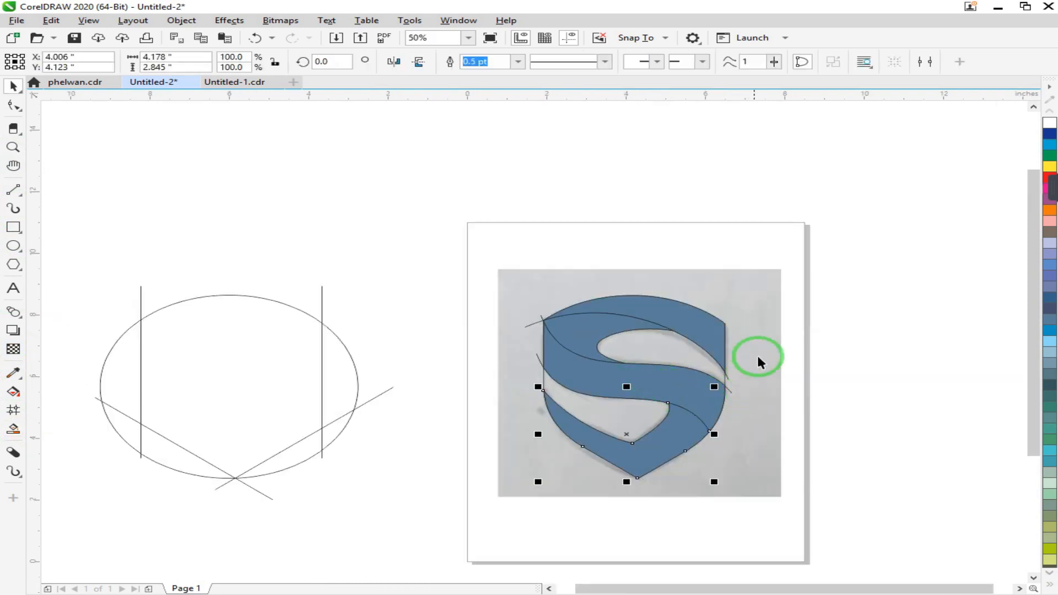
Select all filled shapes and traced lines together and move them off the page to the right of the sketch.
drag(773, 281, 507, 488)
drag(628, 385, 926, 402)
scroll(626, 269, down, 1)
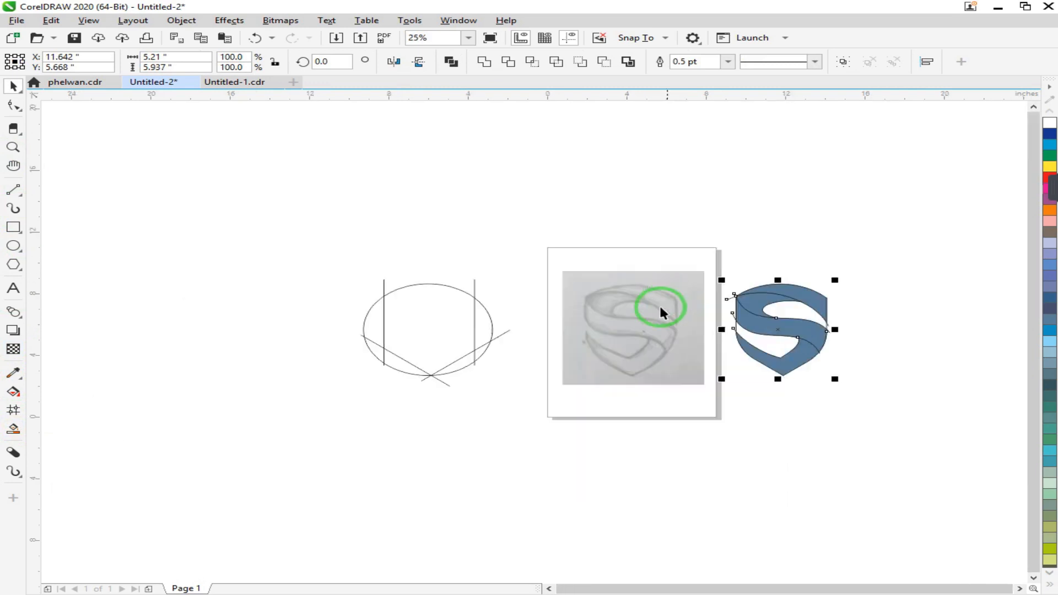
Delete the leftover top S construction curve that sticks out beyond the moved logo's upper left corner.
click(14, 147)
drag(855, 264, 551, 402)
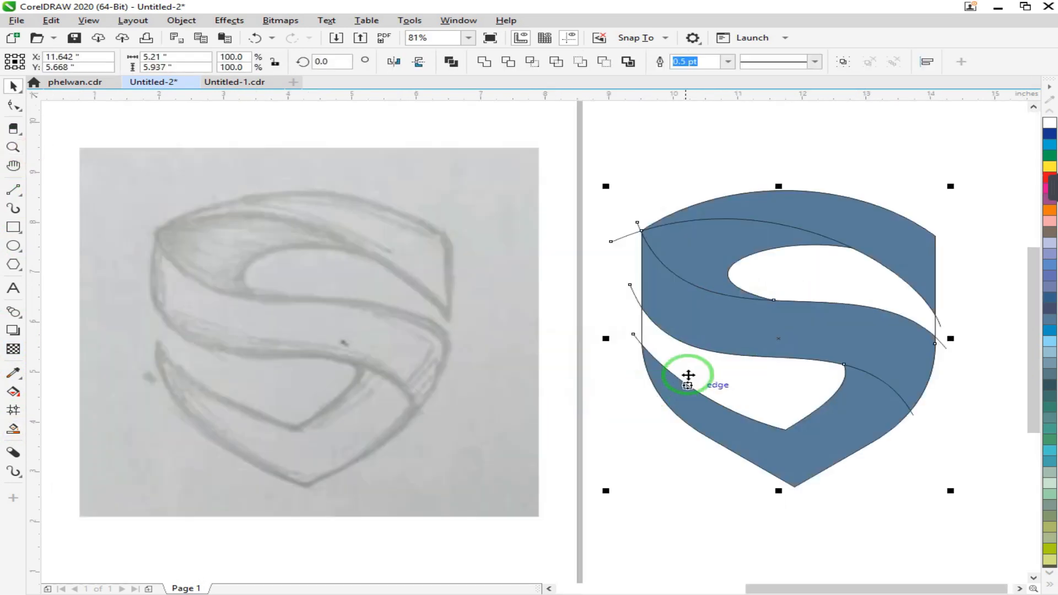
click(630, 240)
click(620, 240)
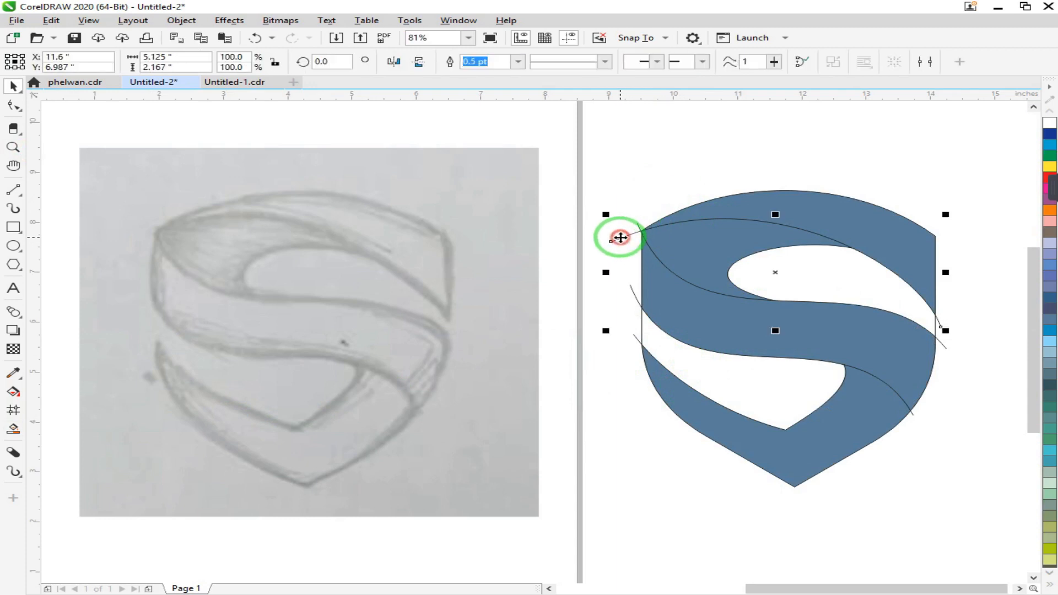
key(Delete)
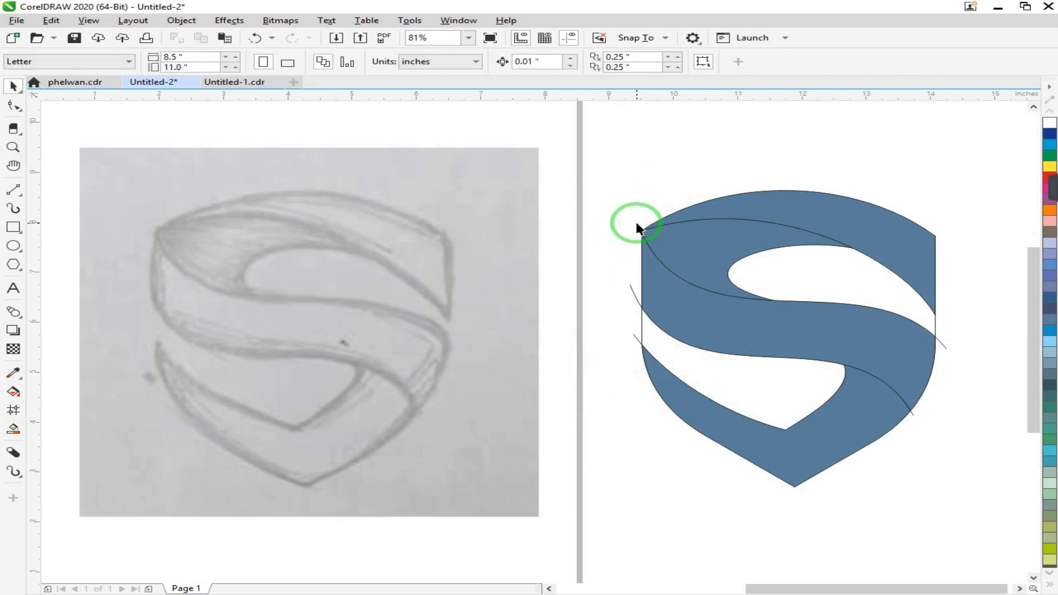
Delete the remaining leftover construction curves that extend past the logo's left edge, including the V-shaped one.
scroll(636, 229, up, 3)
click(647, 230)
click(616, 220)
scroll(616, 220, down, 4)
click(610, 274)
click(607, 319)
scroll(608, 316, up, 3)
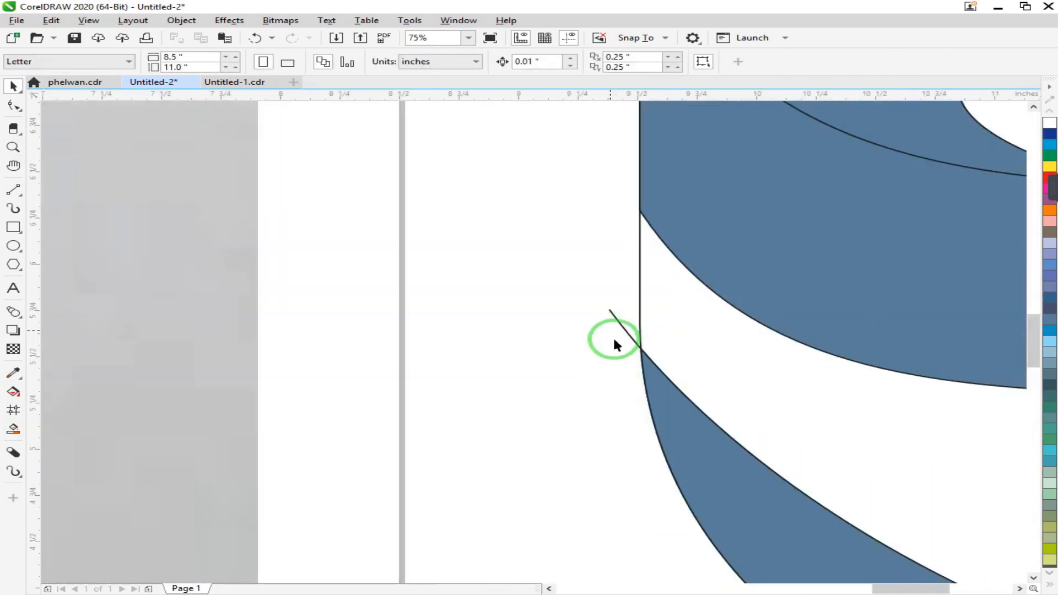
click(620, 325)
click(602, 309)
scroll(602, 309, down, 3)
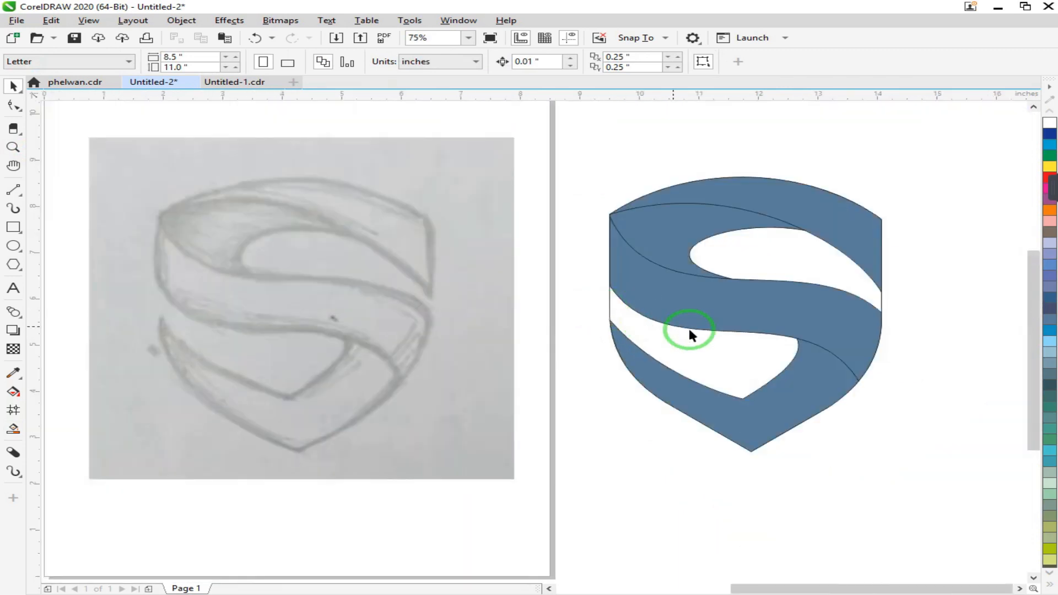
Pull the leftover shield outline away from the filled S shapes and delete it.
scroll(883, 315, up, 2)
drag(829, 292, 937, 313)
scroll(752, 317, down, 2)
key(Escape)
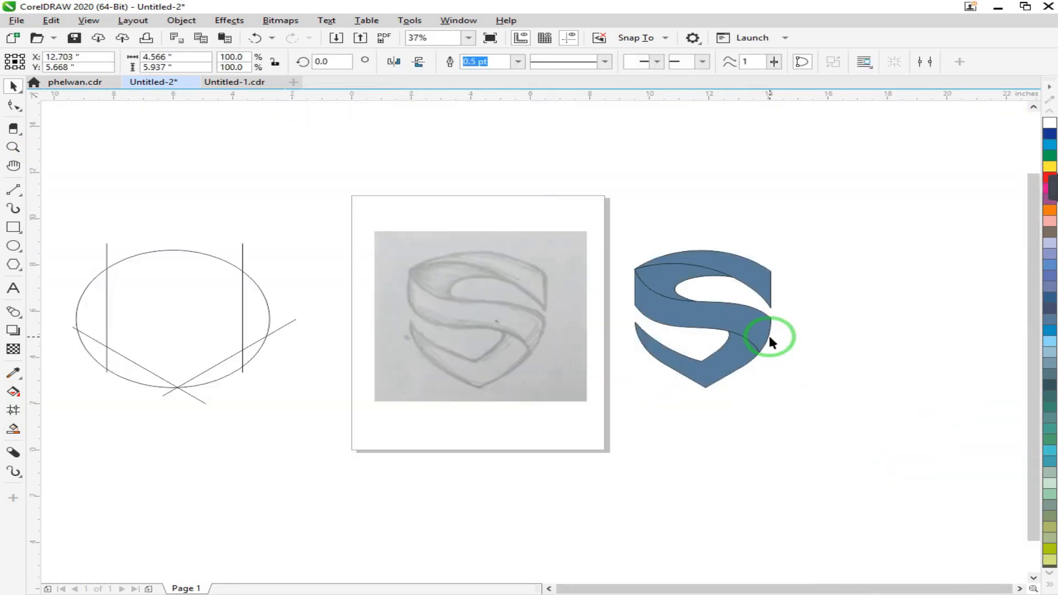
Give the S's top band a linear fountain fill and set its starting colour to black from the CMYK Palette.
key(z)
drag(813, 232, 490, 408)
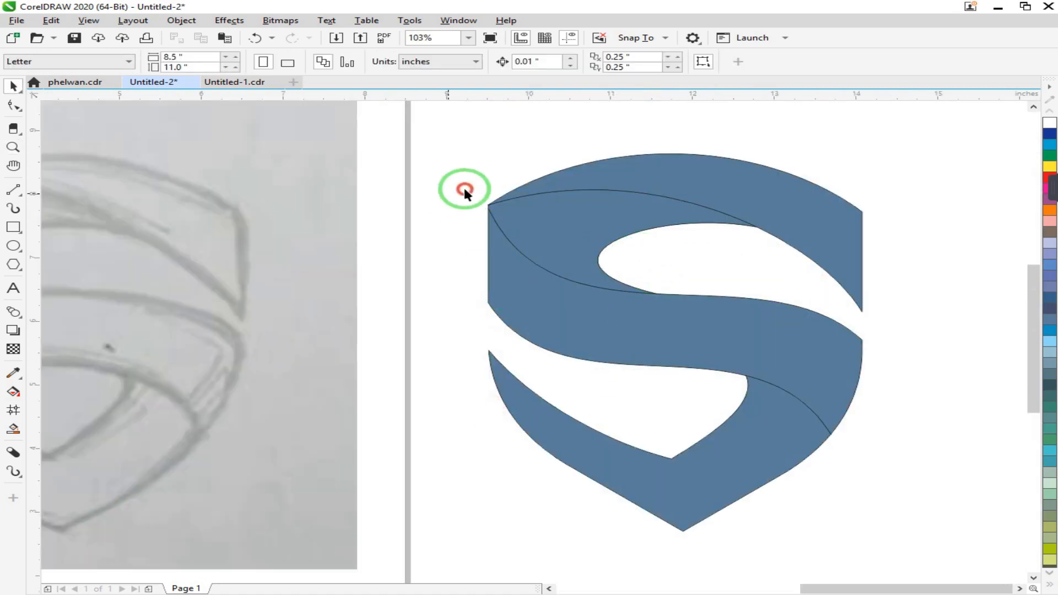
click(713, 185)
key(F11)
click(303, 368)
click(404, 389)
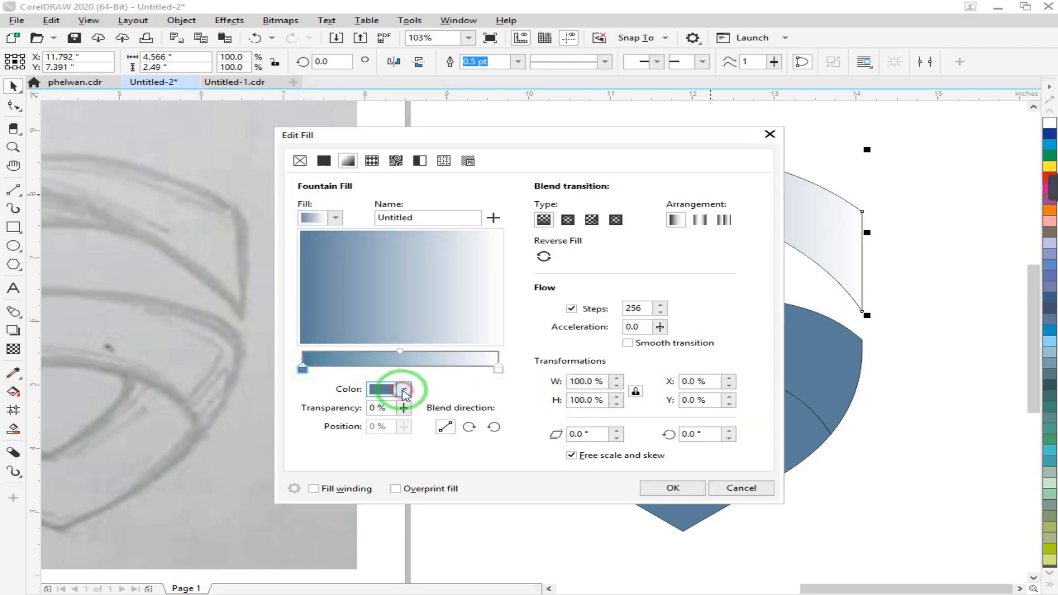
click(432, 416)
click(560, 468)
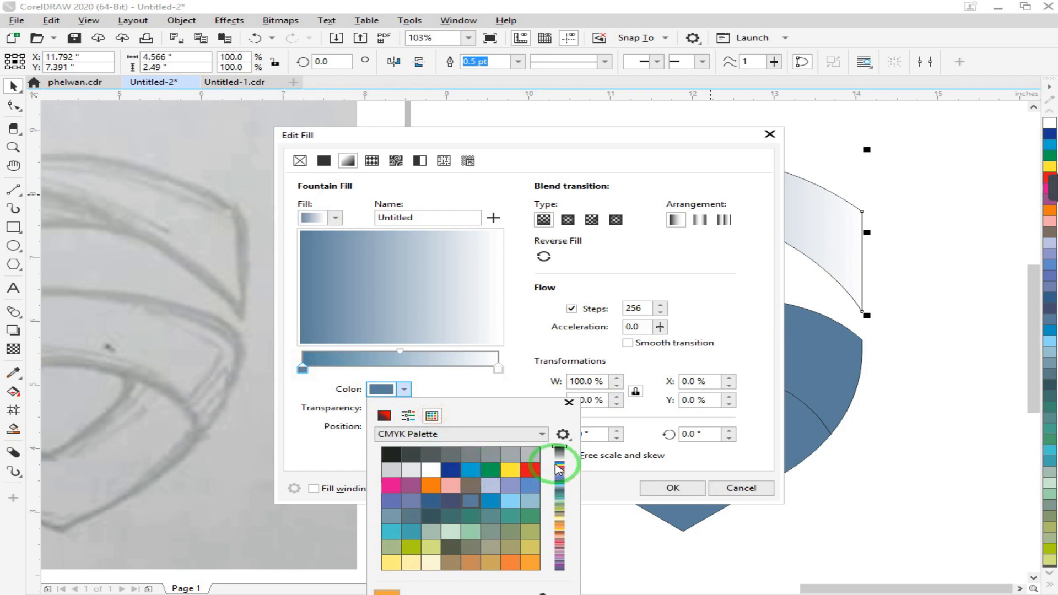
click(559, 547)
click(559, 569)
click(451, 563)
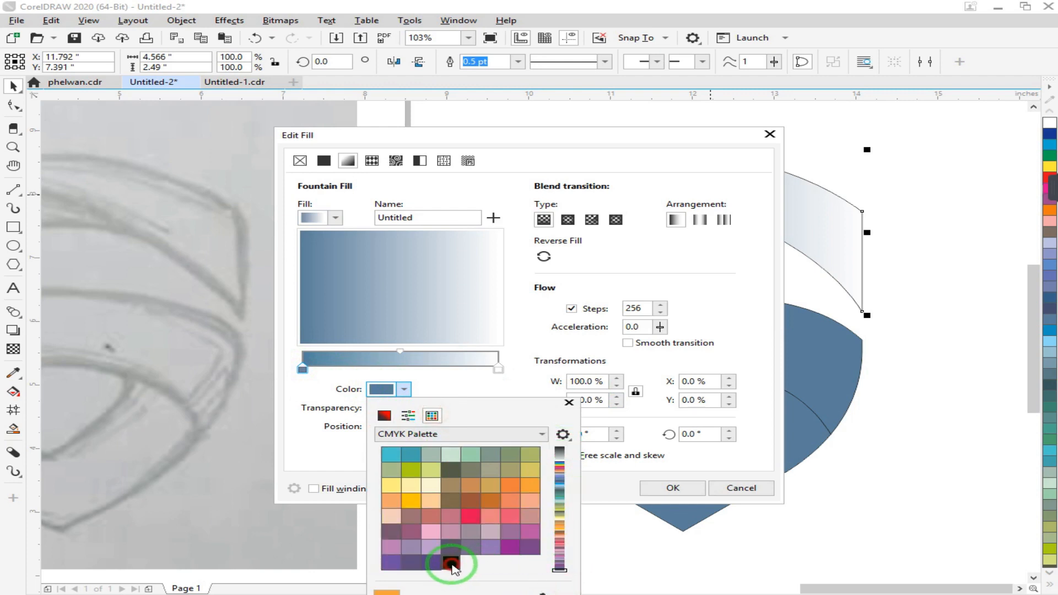
Add a colour stop midway along the top band's fountain fill and set it to red from the CMYK Palette.
click(401, 364)
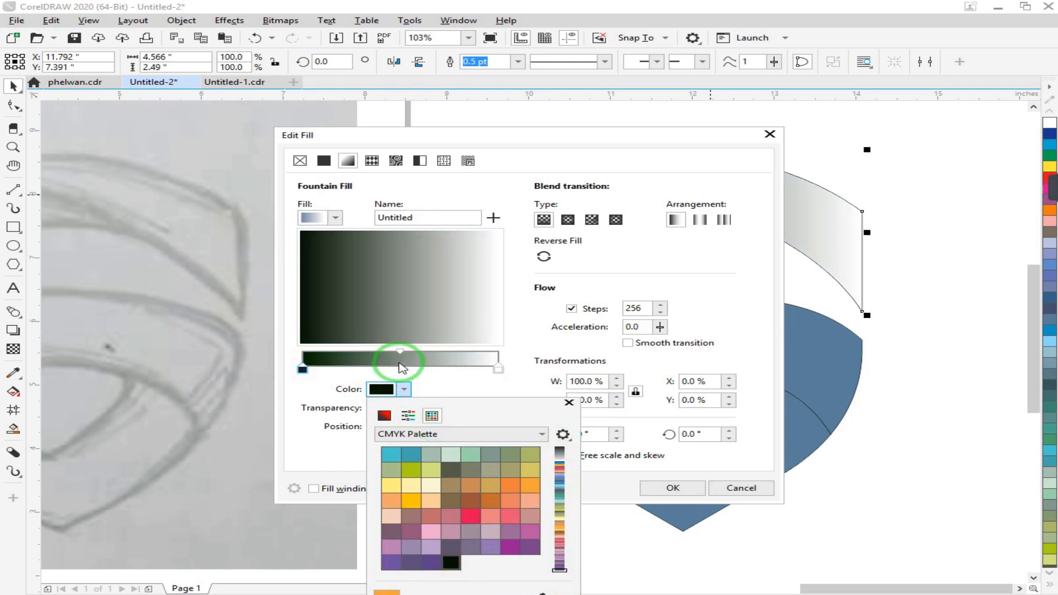
click(404, 367)
double_click(399, 365)
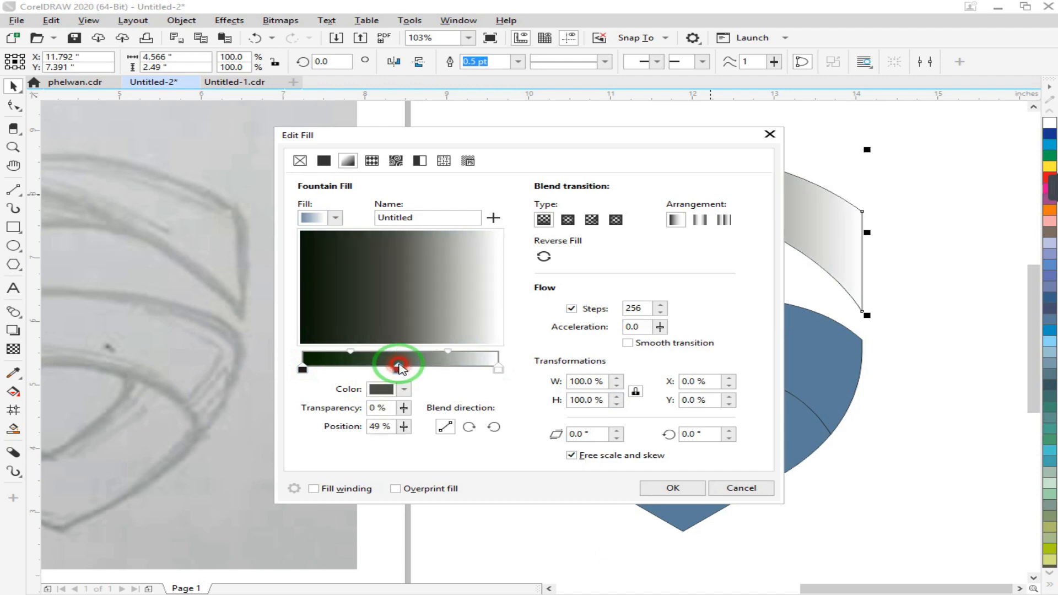
click(404, 390)
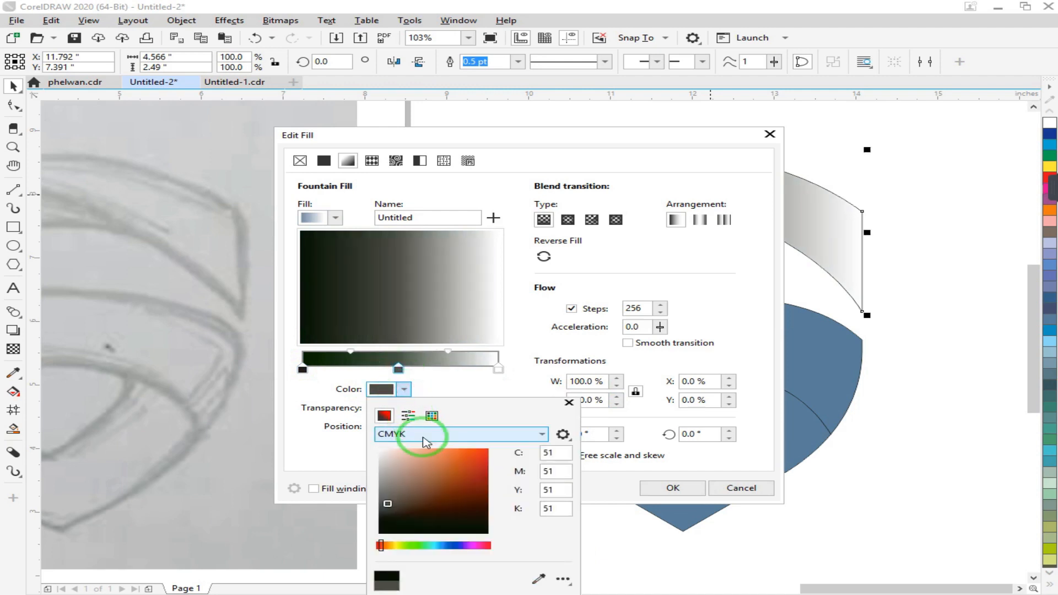
click(432, 414)
click(528, 473)
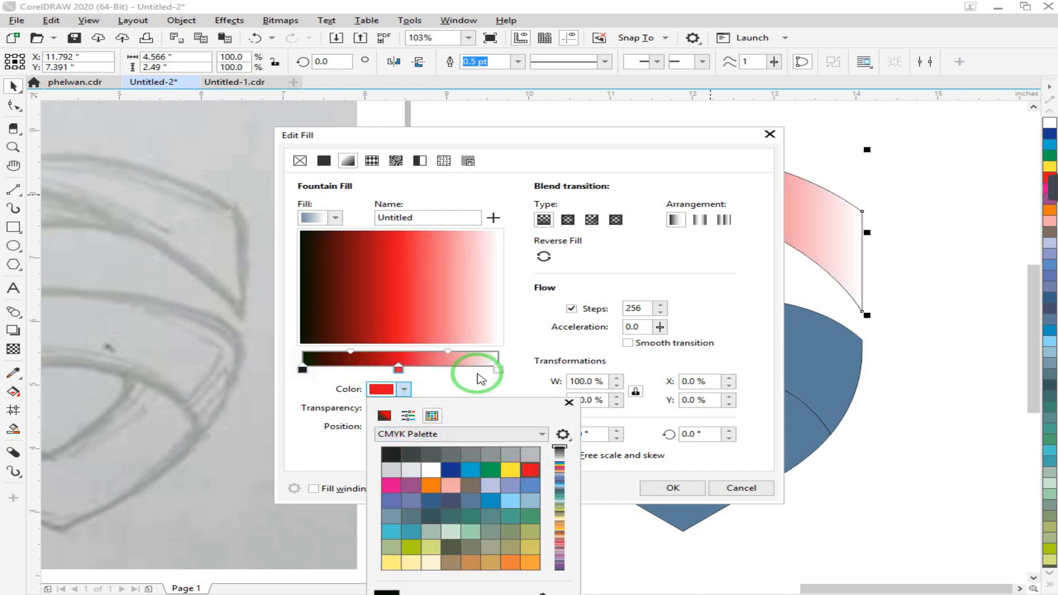
Set the end colour of the top band's fountain fill to orange from the CMYK Palette and apply the fill.
click(497, 368)
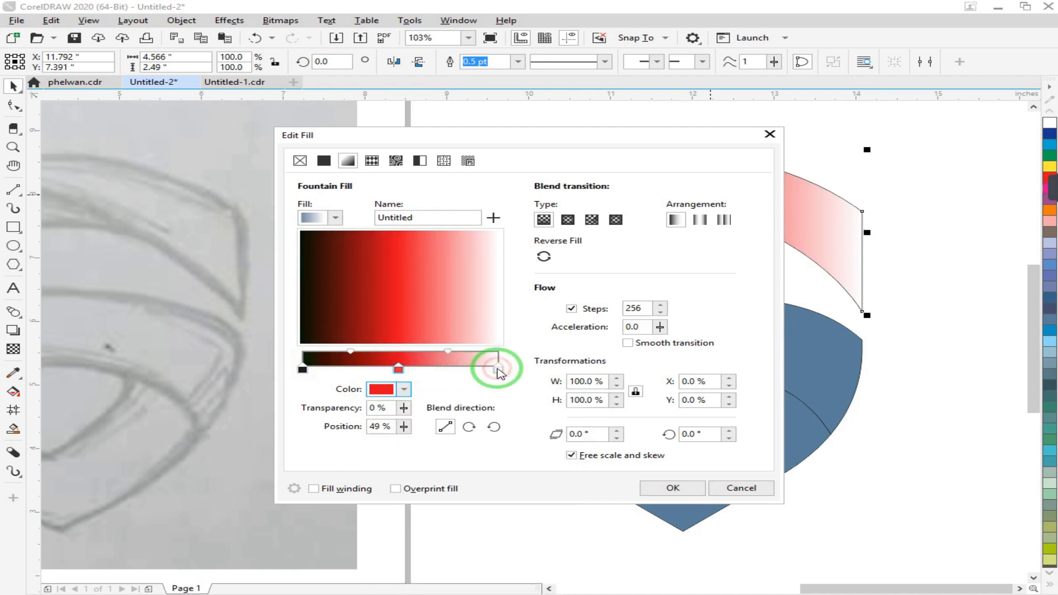
click(405, 390)
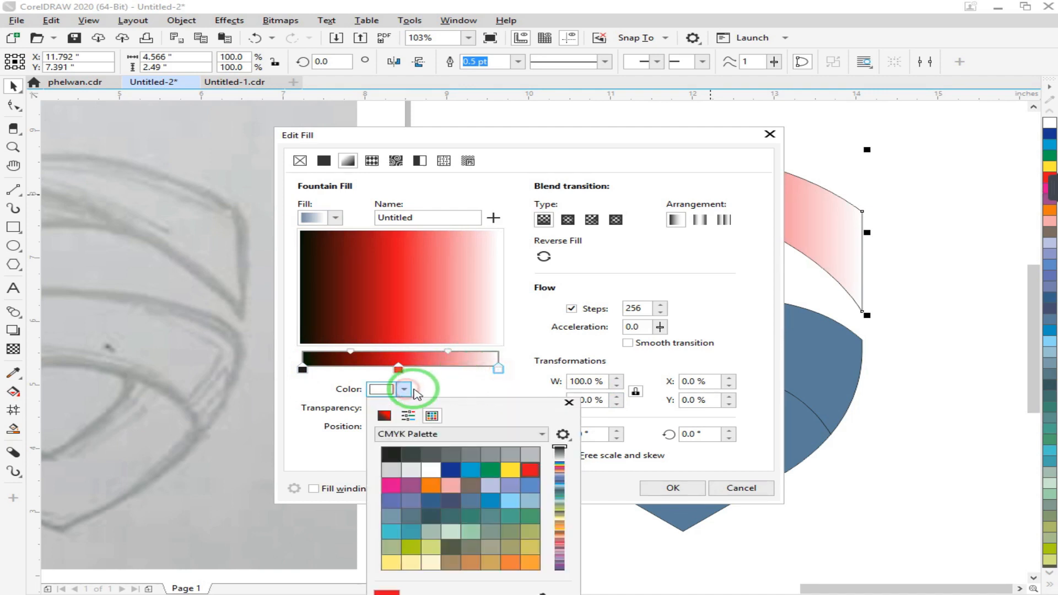
click(432, 416)
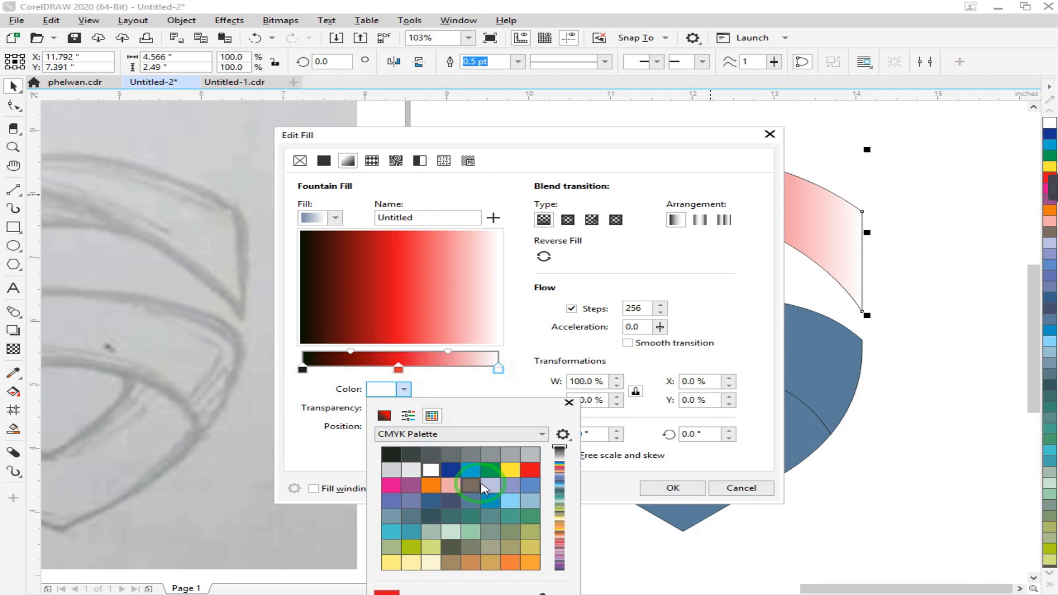
click(530, 562)
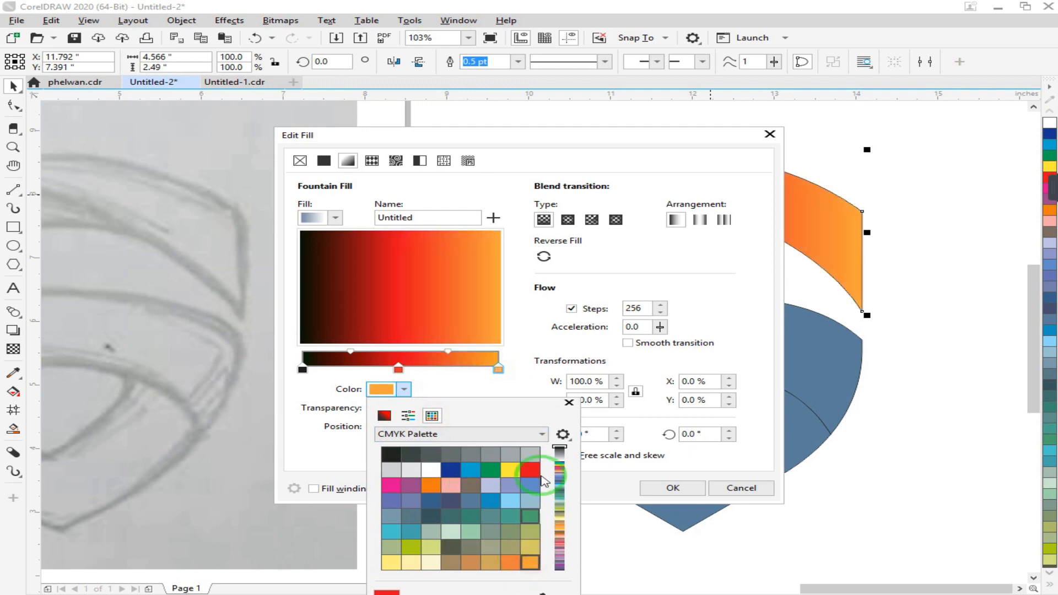
click(569, 403)
click(660, 489)
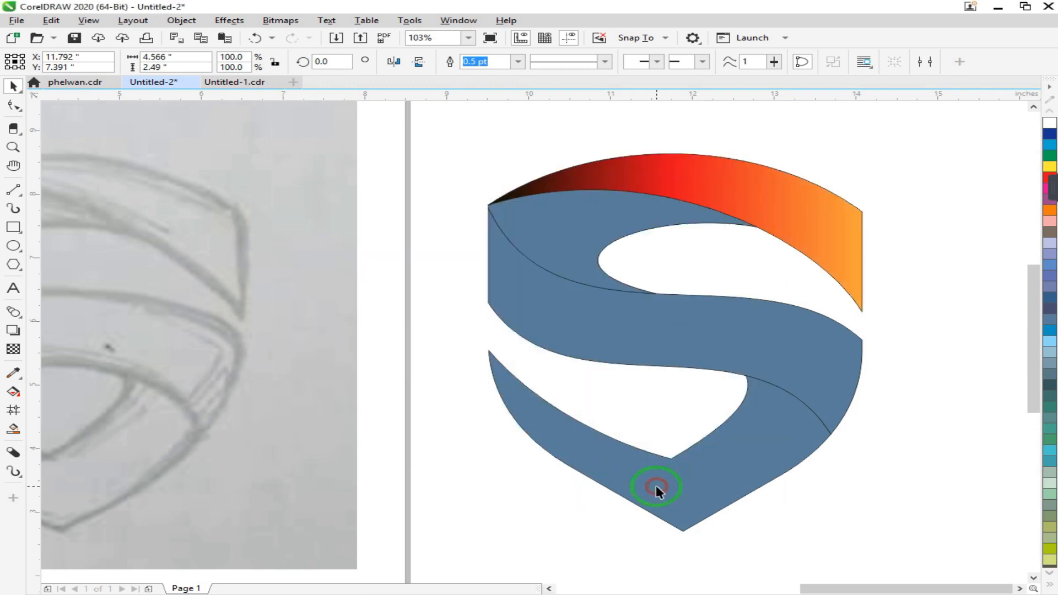
With Interactive Fill, start the top band's gradient in black at its left tip, shift red leftward and extend the orange end past its right edge.
click(16, 429)
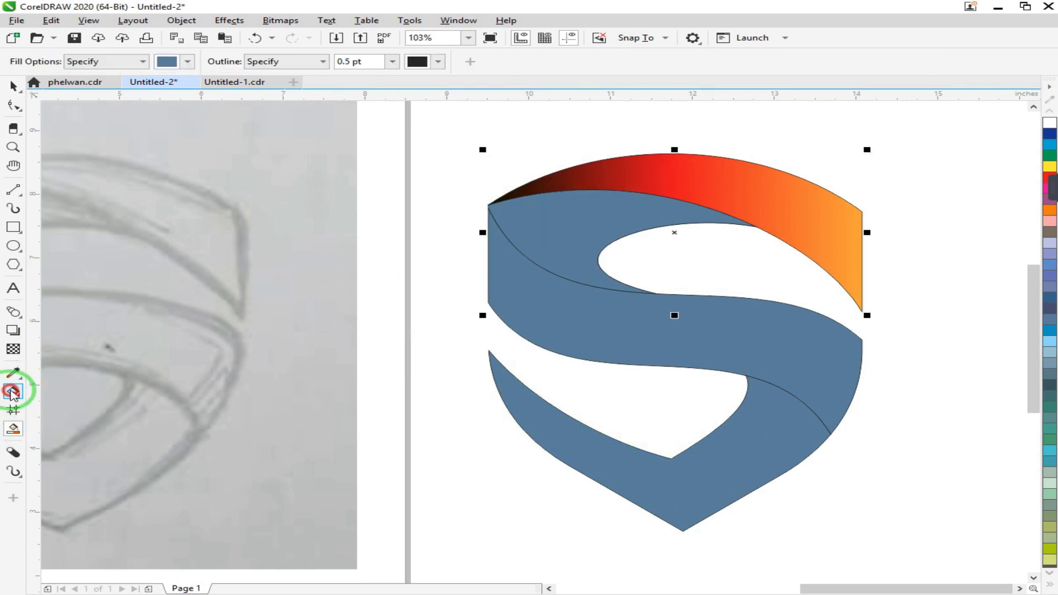
click(14, 392)
click(483, 231)
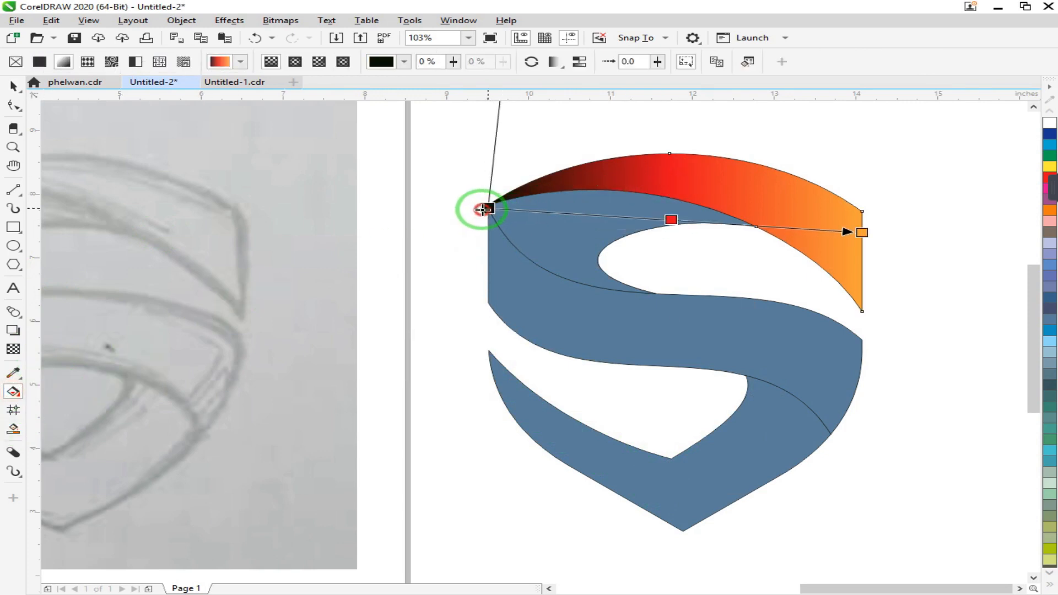
scroll(653, 242, down, 2)
scroll(695, 226, up, 1)
drag(708, 281, 745, 252)
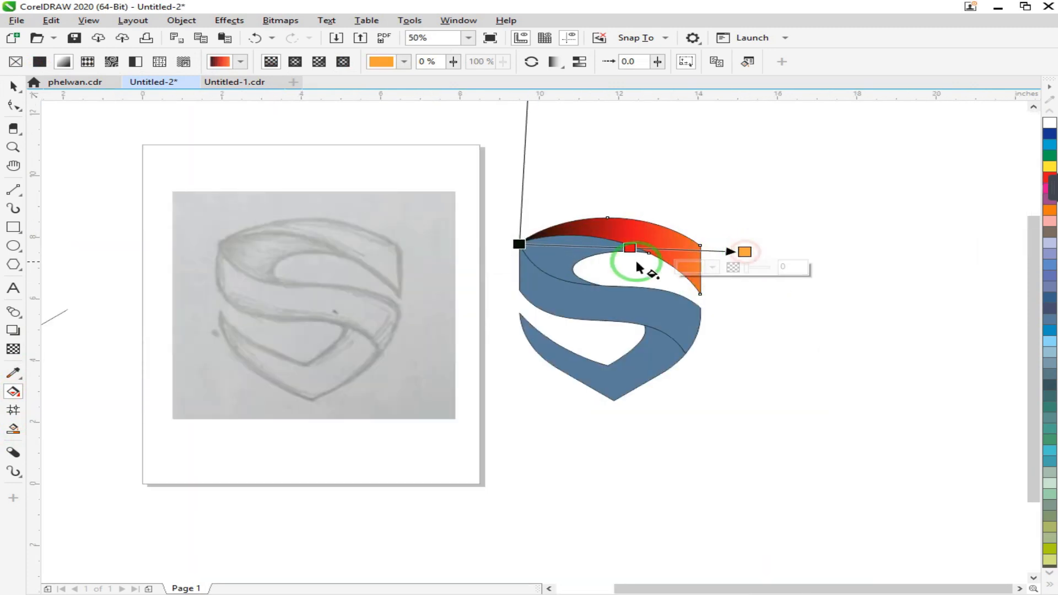
drag(629, 248, 599, 246)
drag(745, 251, 777, 250)
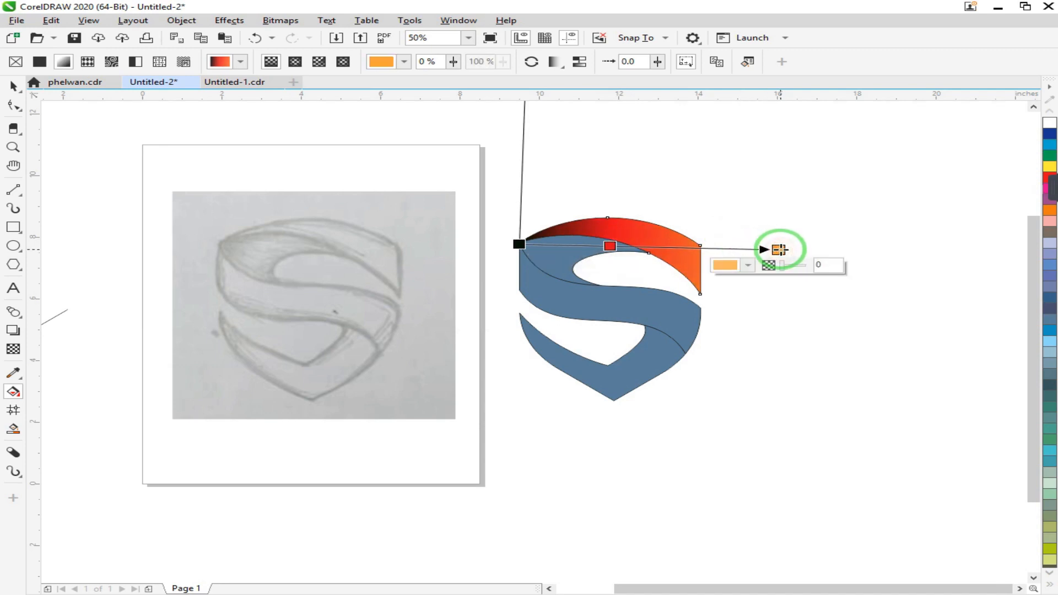
drag(763, 254, 739, 257)
key(space)
click(738, 298)
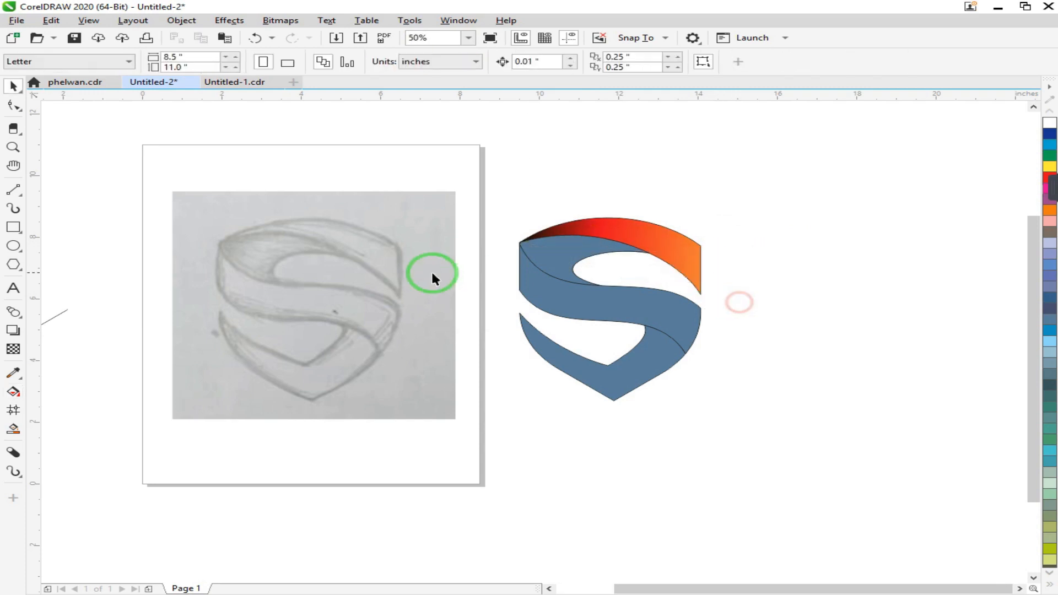
Copy the top band's gradient fill onto the blue inner fold shape directly beneath it.
click(542, 258)
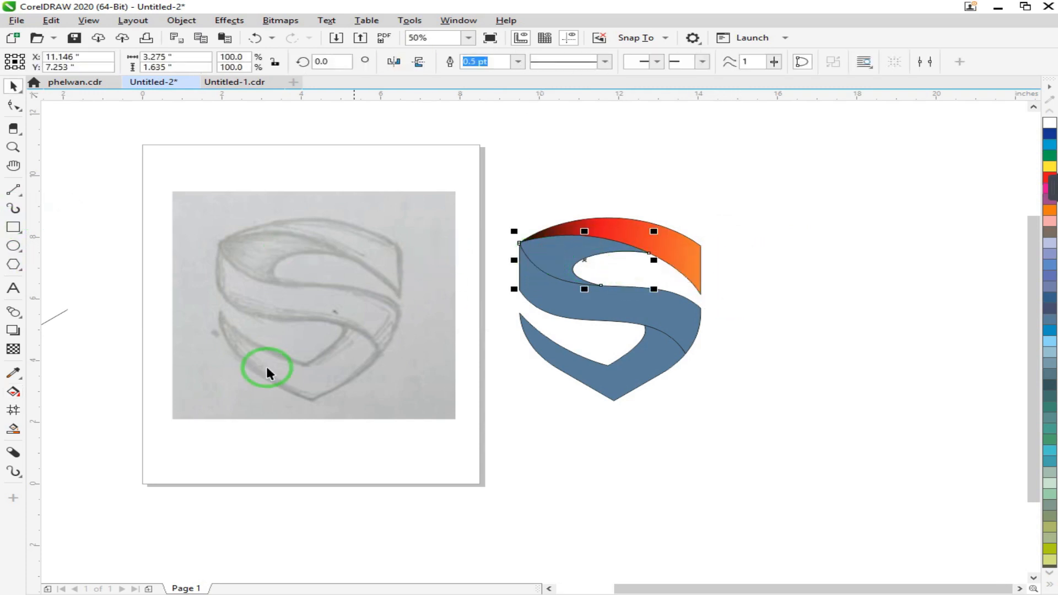
click(13, 392)
click(269, 61)
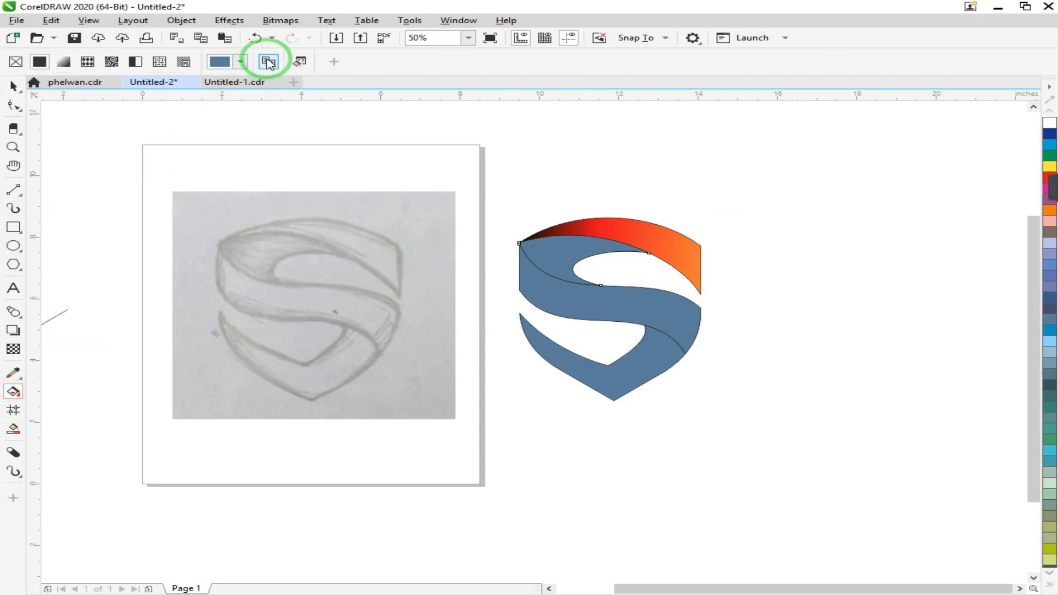
click(606, 232)
scroll(538, 236, up, 4)
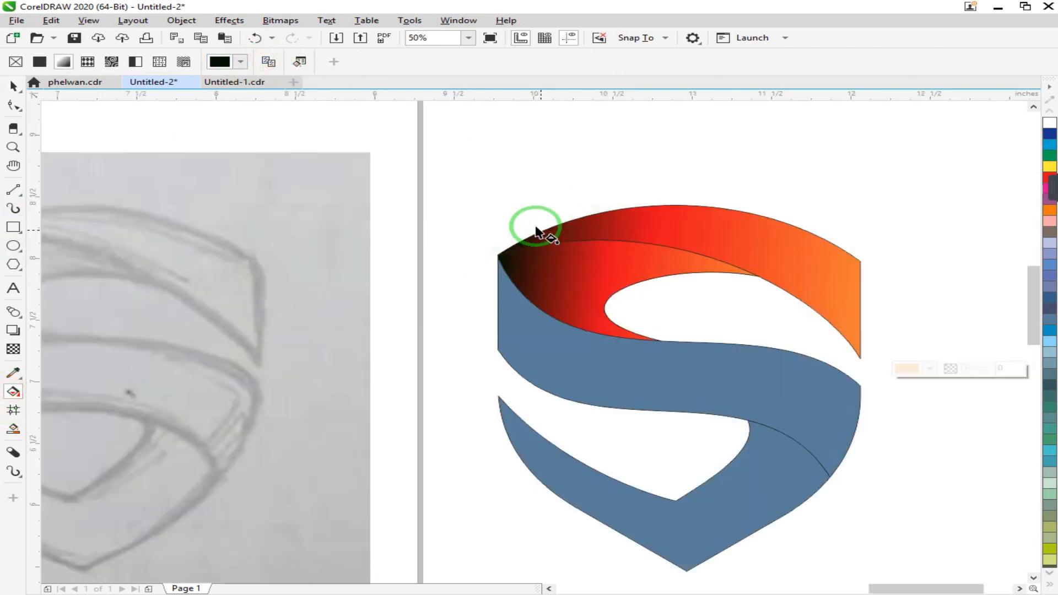
Reverse the inner fold's gradient from black at its right tip to orange beyond its left corner, with the red stop at 40%.
scroll(456, 318, down, 4)
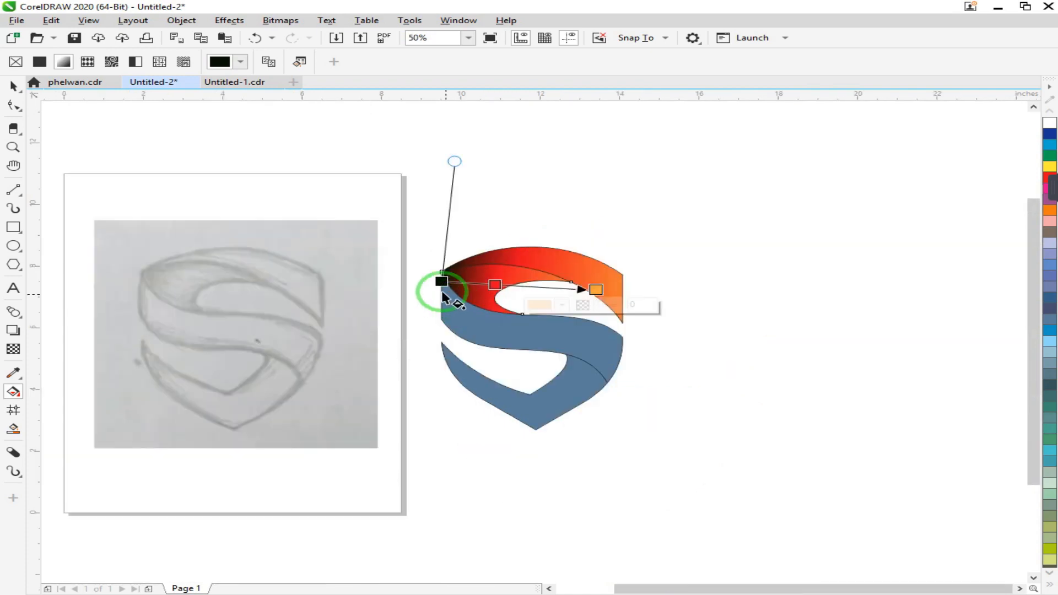
drag(443, 283, 622, 336)
drag(595, 290, 441, 273)
click(557, 309)
click(622, 336)
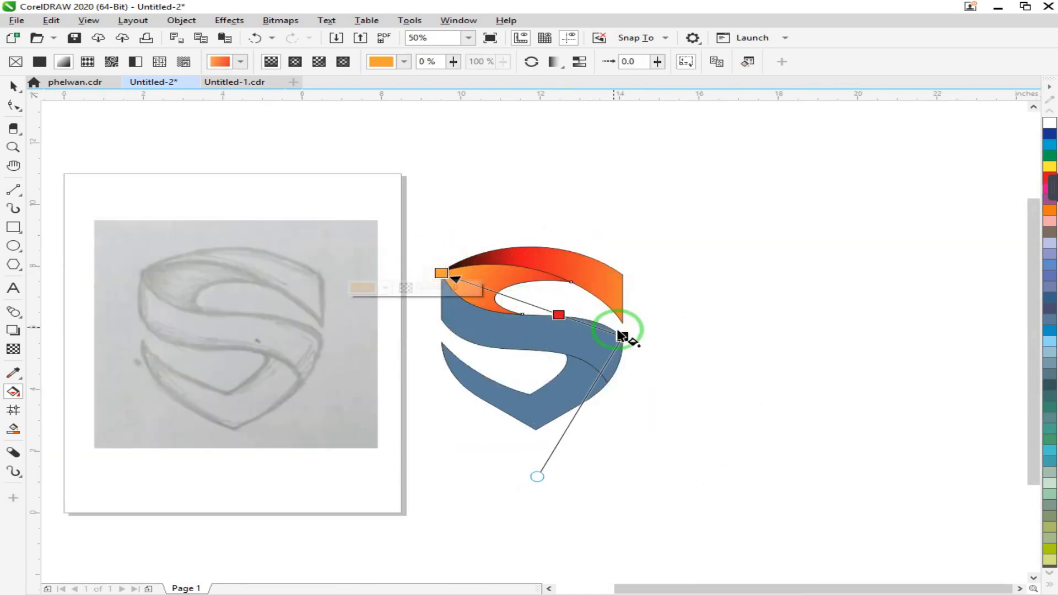
drag(618, 332, 563, 281)
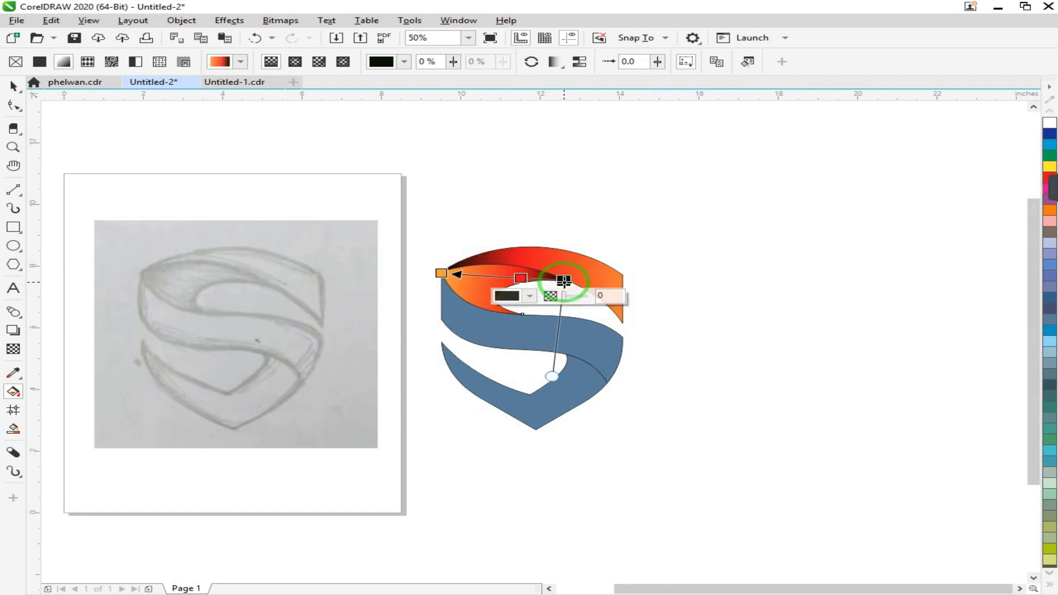
double_click(518, 276)
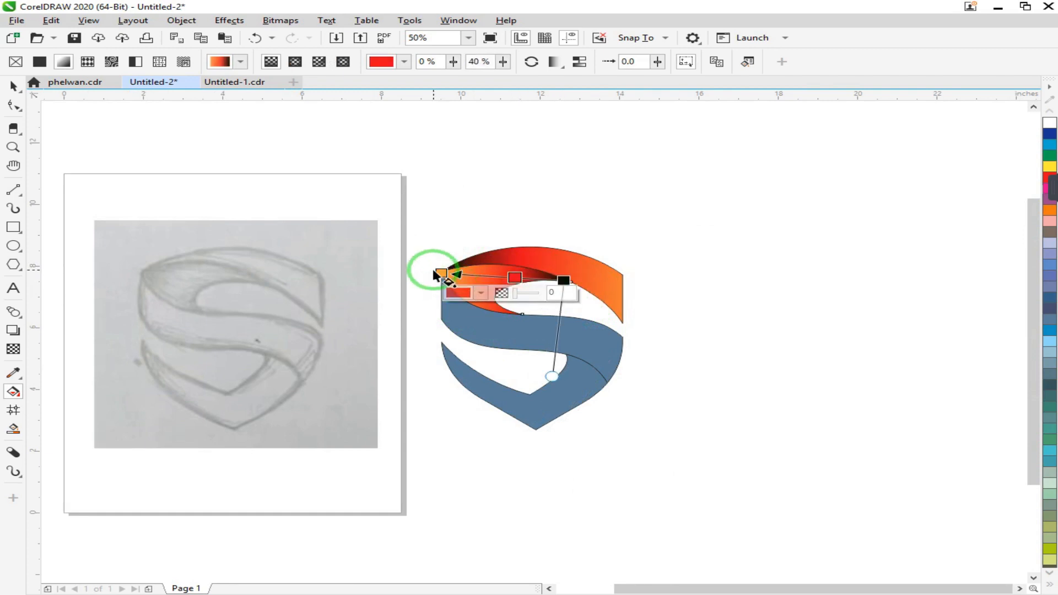
drag(441, 273, 416, 266)
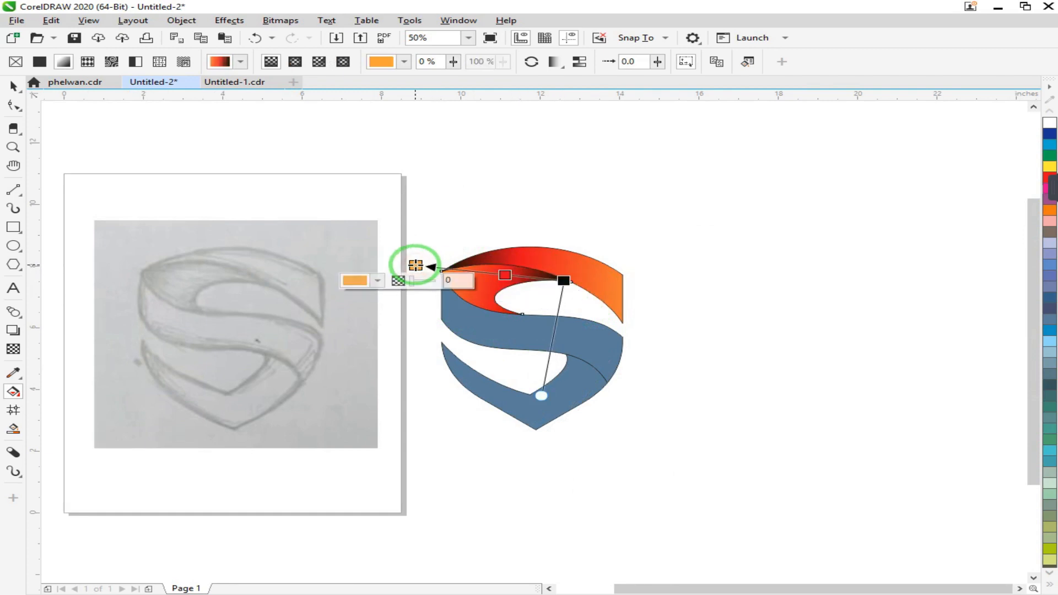
click(659, 334)
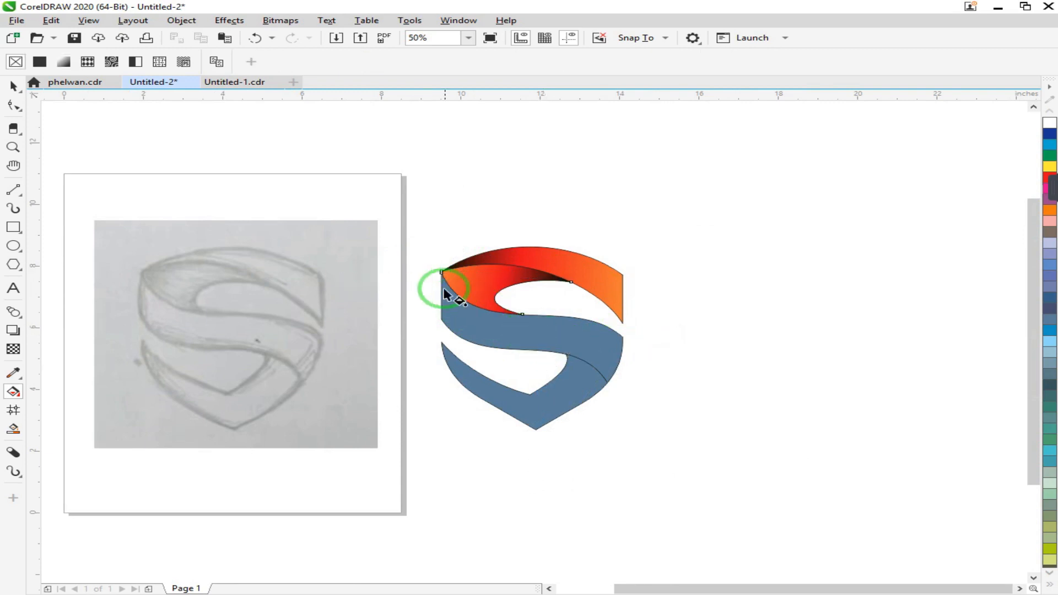
Copy the top band's gradient fill onto the blue middle band of the S.
key(space)
click(490, 337)
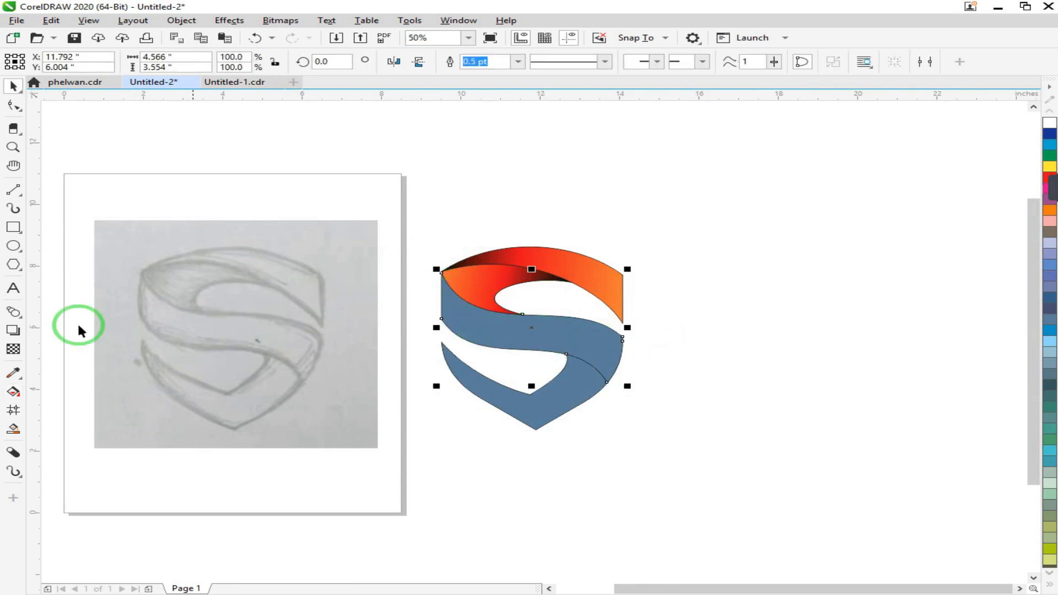
click(14, 393)
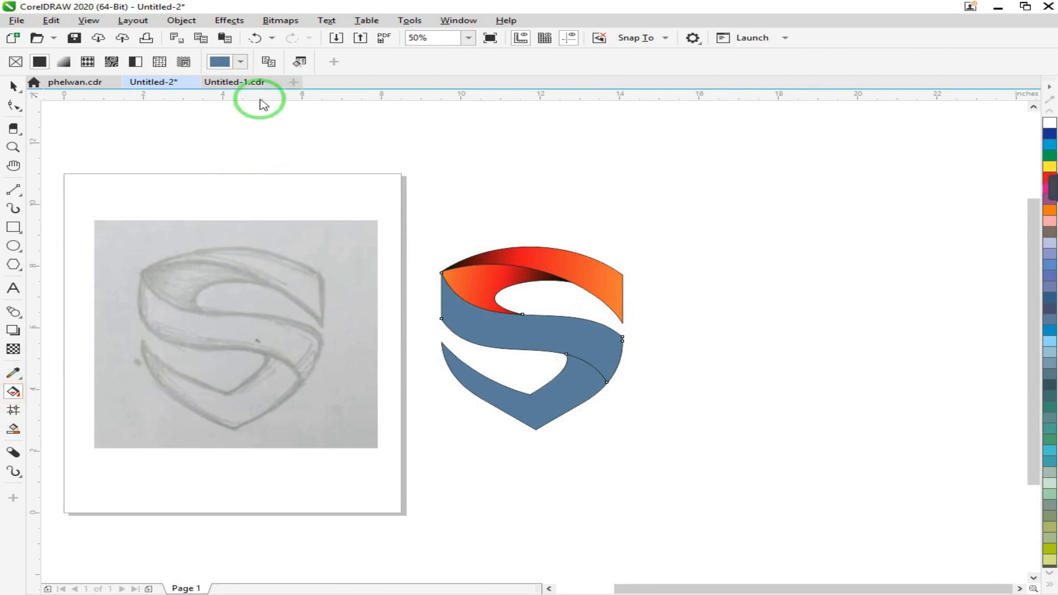
click(440, 299)
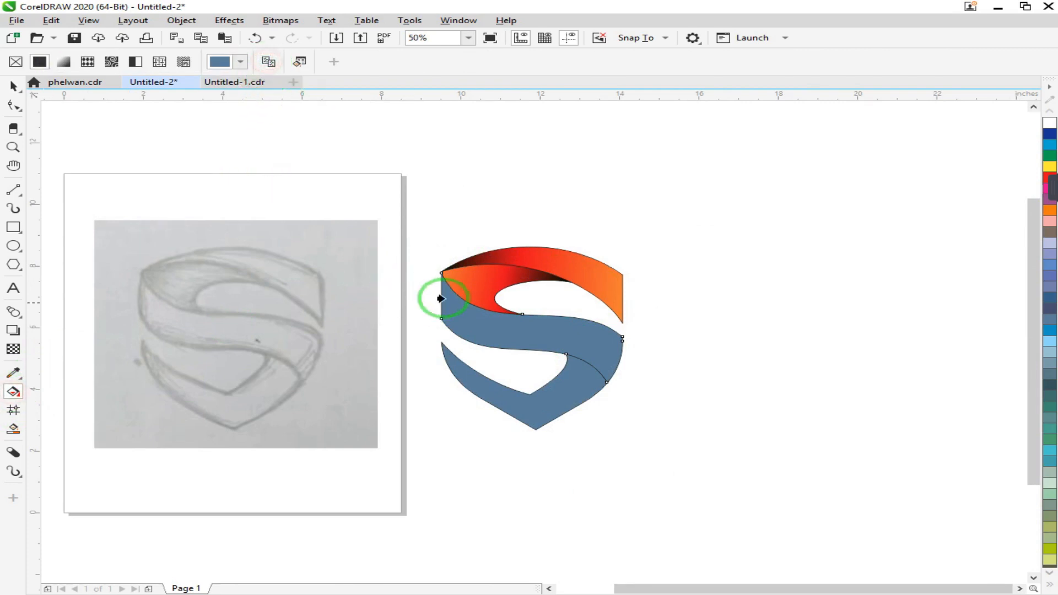
click(529, 259)
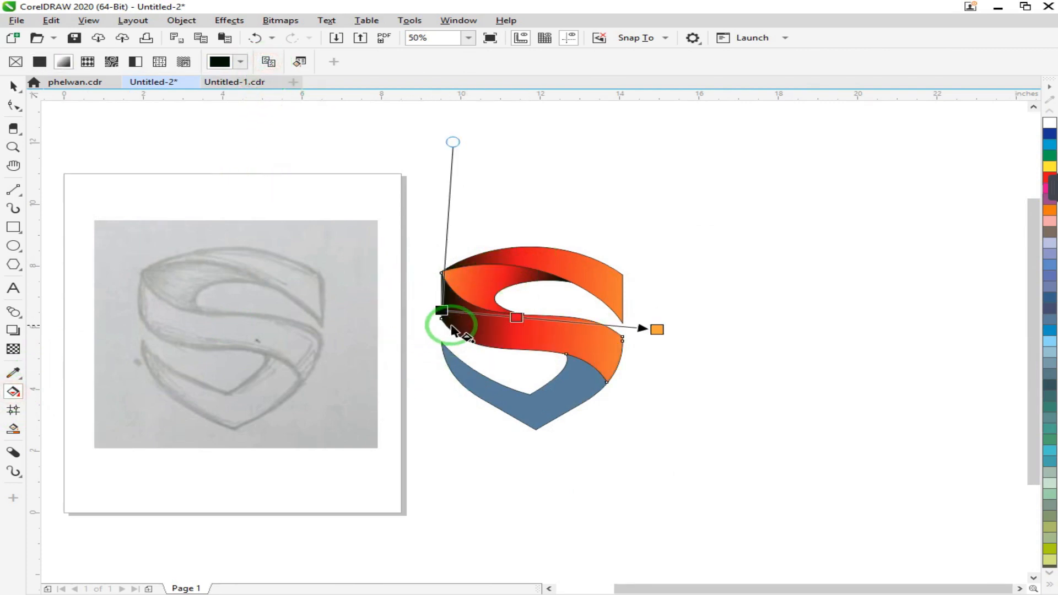
Reverse the middle band's gradient so it runs from black beyond its right end to orange past its left edge.
drag(442, 312, 606, 381)
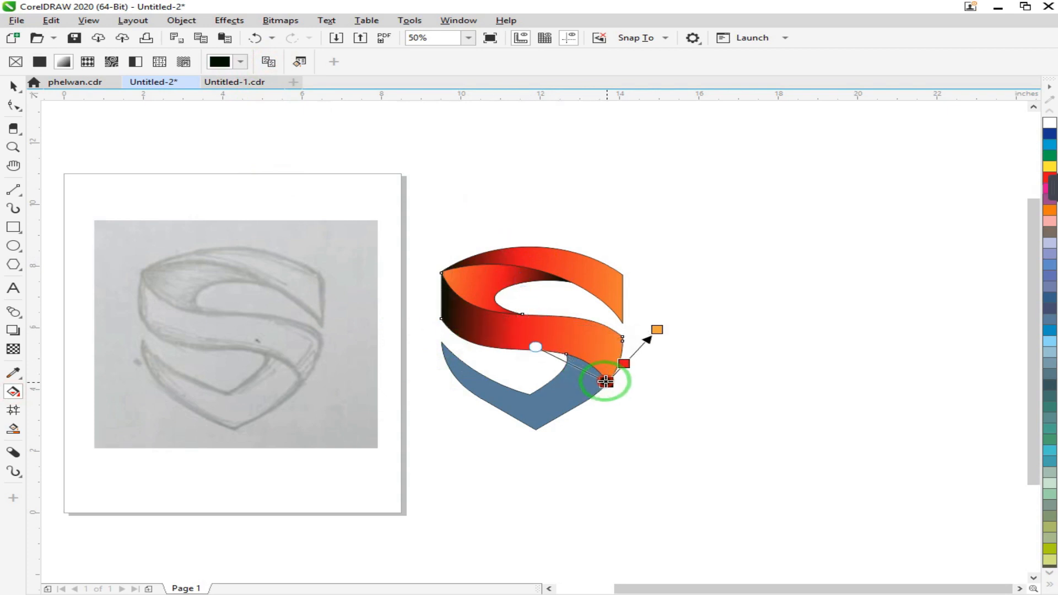
drag(658, 330, 441, 284)
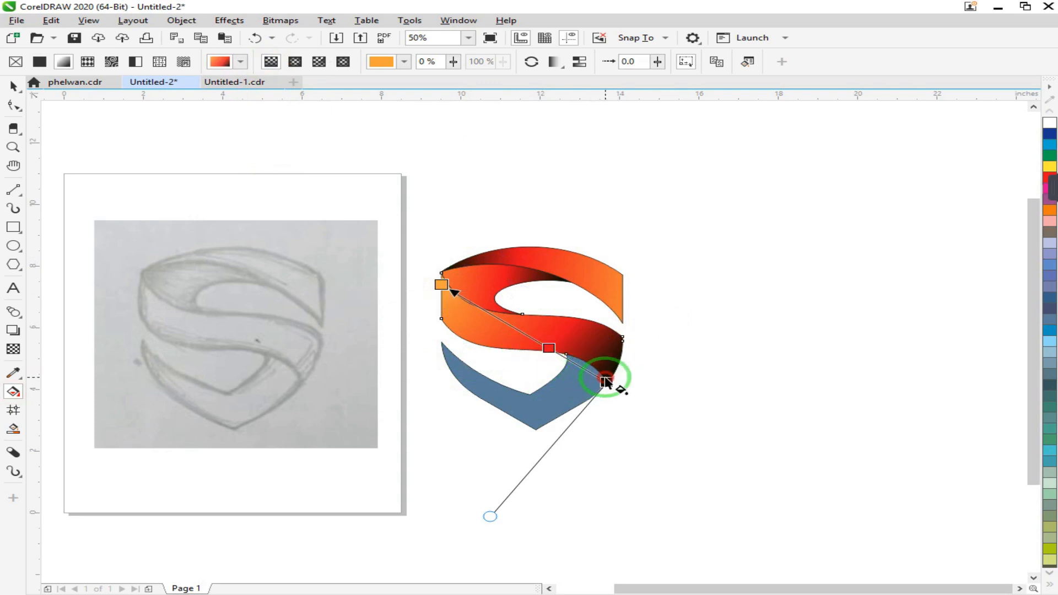
drag(441, 284, 427, 302)
click(603, 376)
mouse_move(605, 373)
mouse_down()
mouse_move(616, 360)
mouse_move(584, 308)
mouse_move(401, 272)
mouse_move(610, 366)
mouse_move(644, 347)
mouse_up()
click(404, 282)
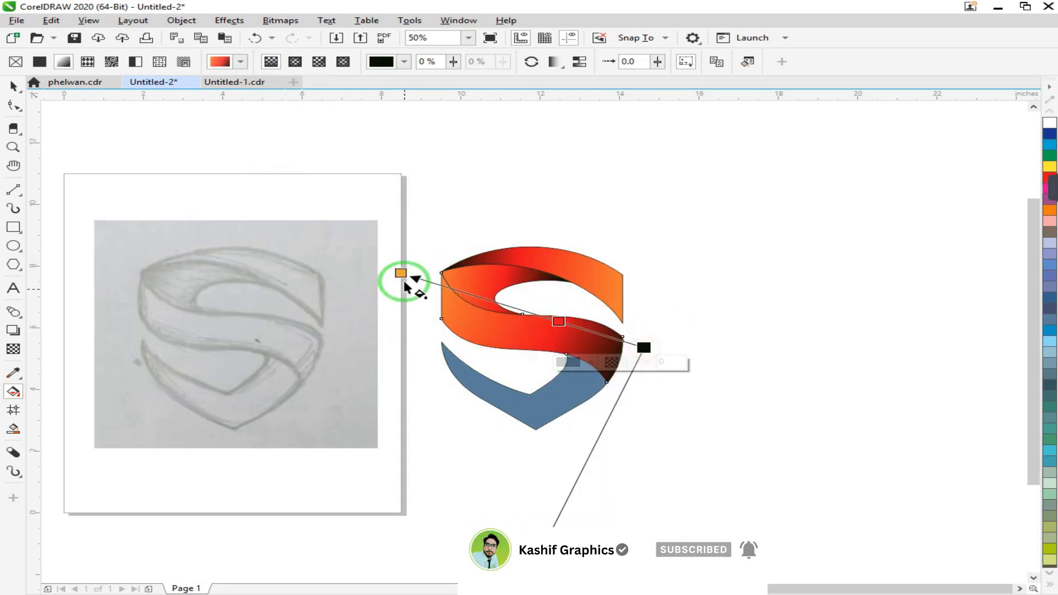
Flatten the middle band's gradient angle, set its red stop to 45% and extend the black end farther beyond the right edge.
mouse_move(396, 272)
mouse_down()
mouse_move(407, 319)
mouse_move(393, 322)
mouse_up()
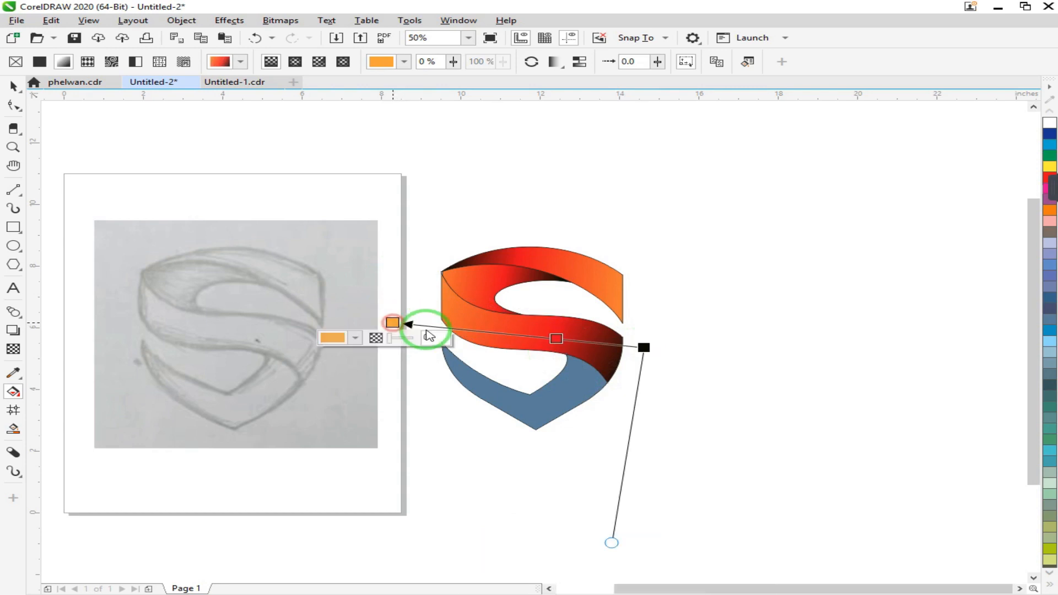
drag(556, 338, 537, 338)
click(395, 323)
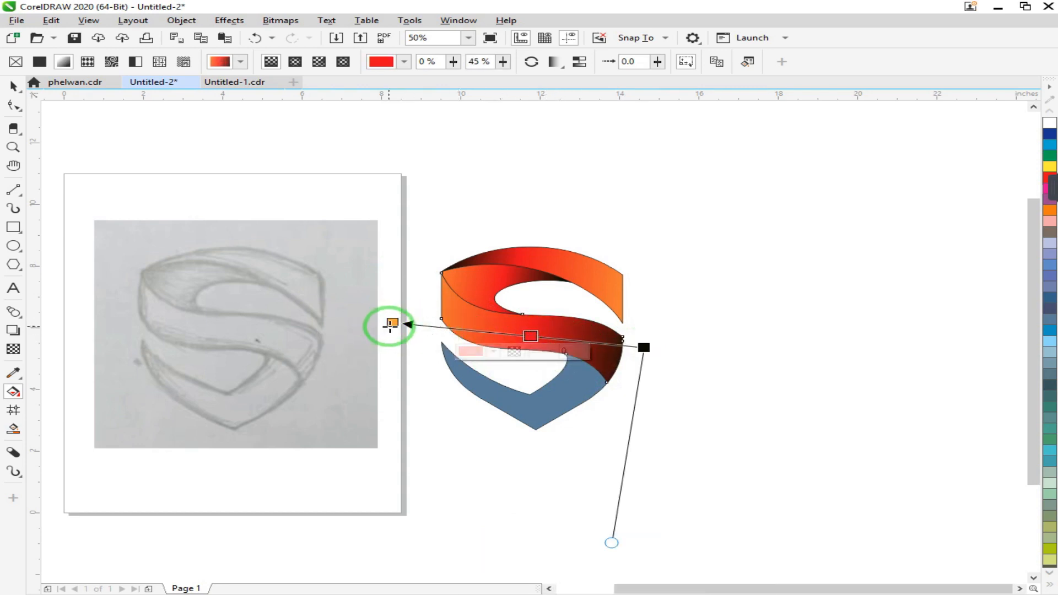
click(637, 347)
drag(637, 347, 675, 347)
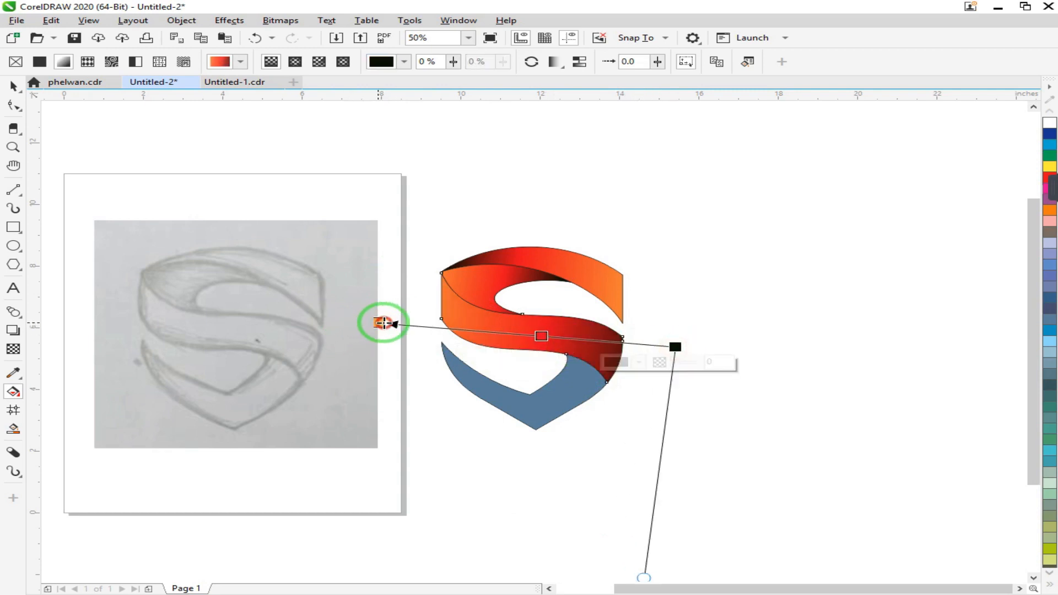
drag(383, 322, 407, 323)
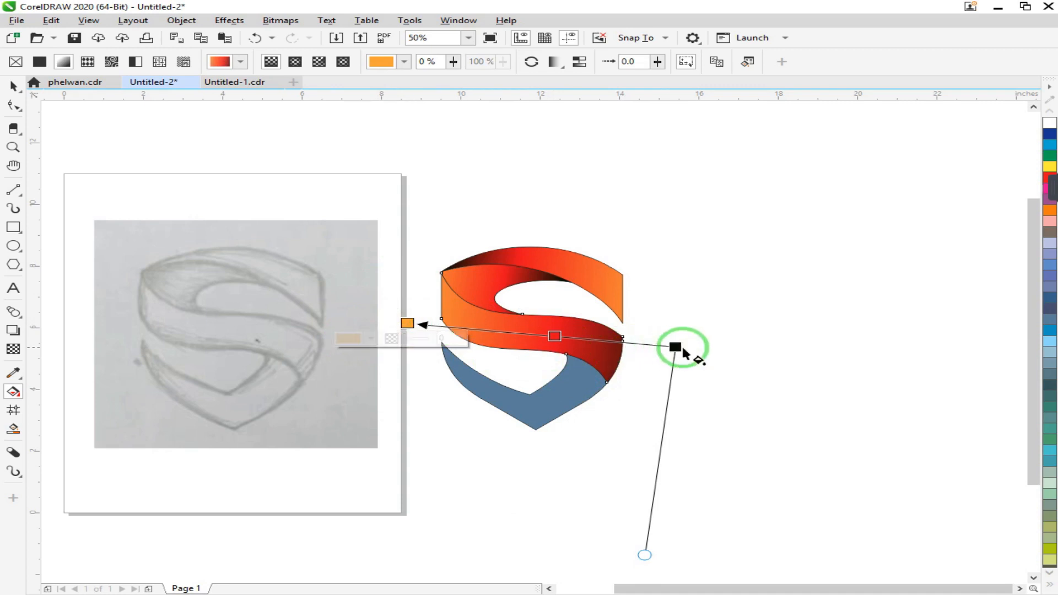
mouse_move(675, 346)
mouse_down()
mouse_move(653, 346)
mouse_move(672, 348)
mouse_up()
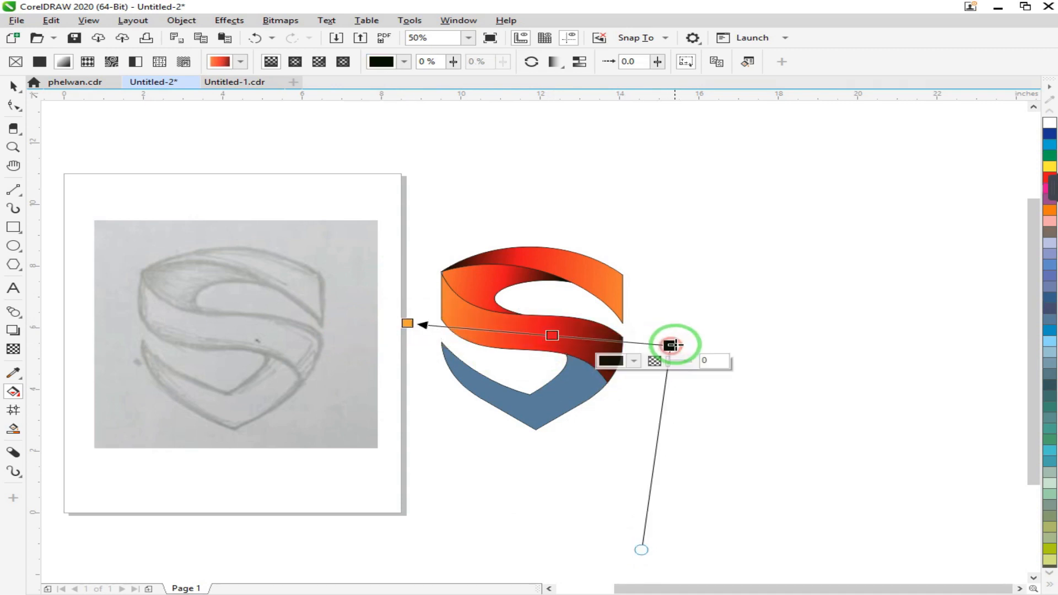
Copy the middle band's gradient fill onto the blue bottom band of the S.
click(658, 330)
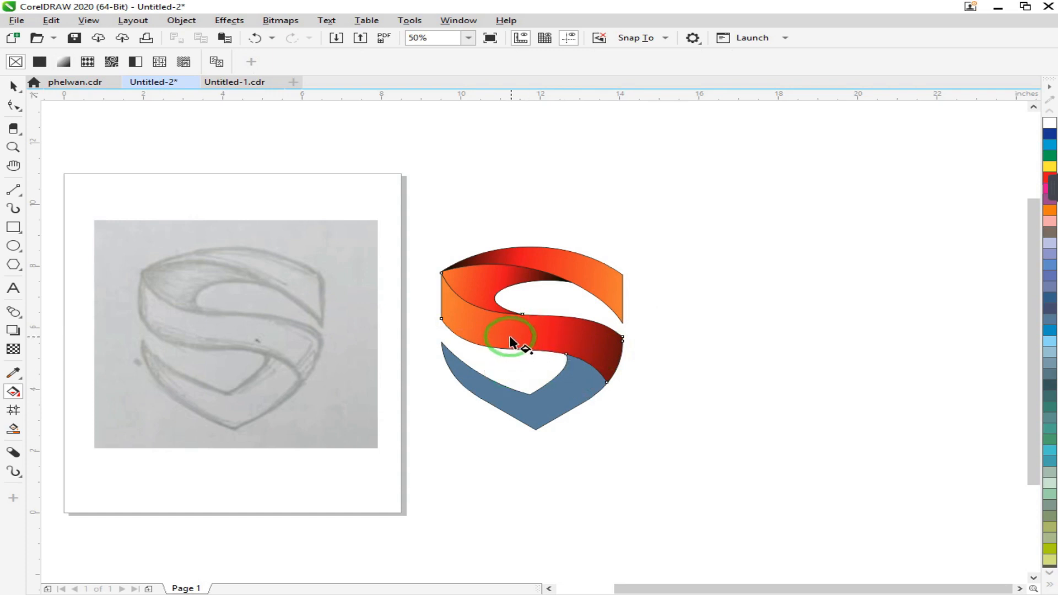
key(space)
click(536, 406)
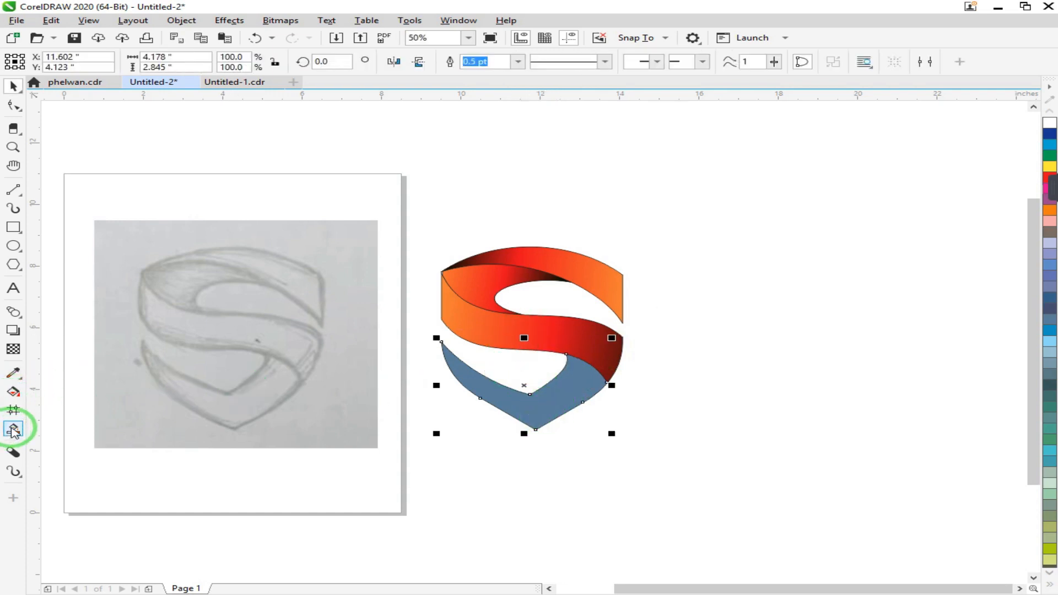
click(13, 392)
click(268, 62)
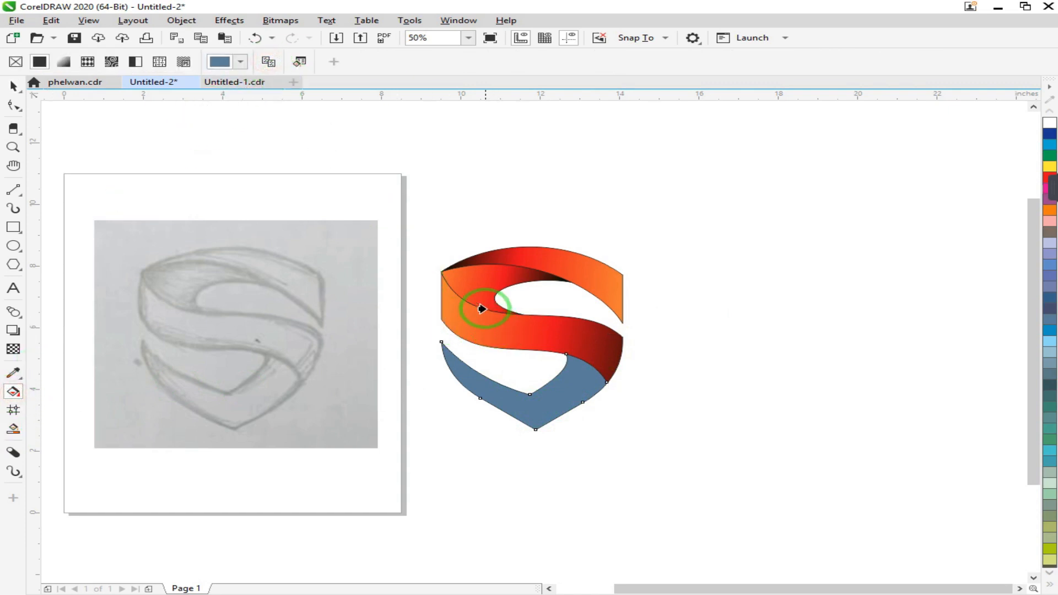
click(486, 328)
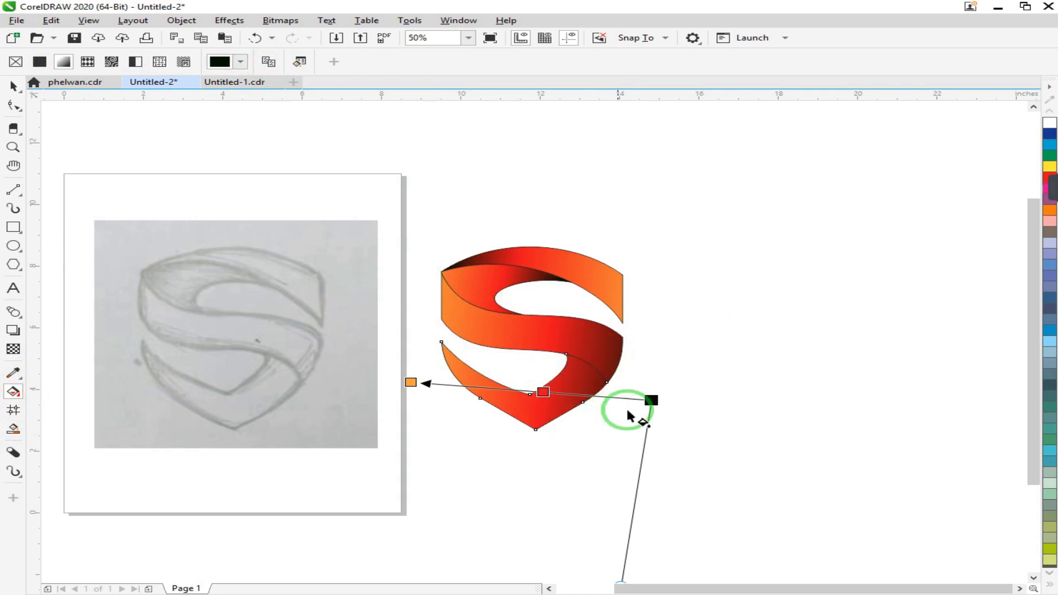
Shorten the bottom band's gradient so it runs from black on the middle band's right end to orange just beyond the bottom band's left tip.
drag(652, 401, 609, 379)
click(560, 390)
click(410, 381)
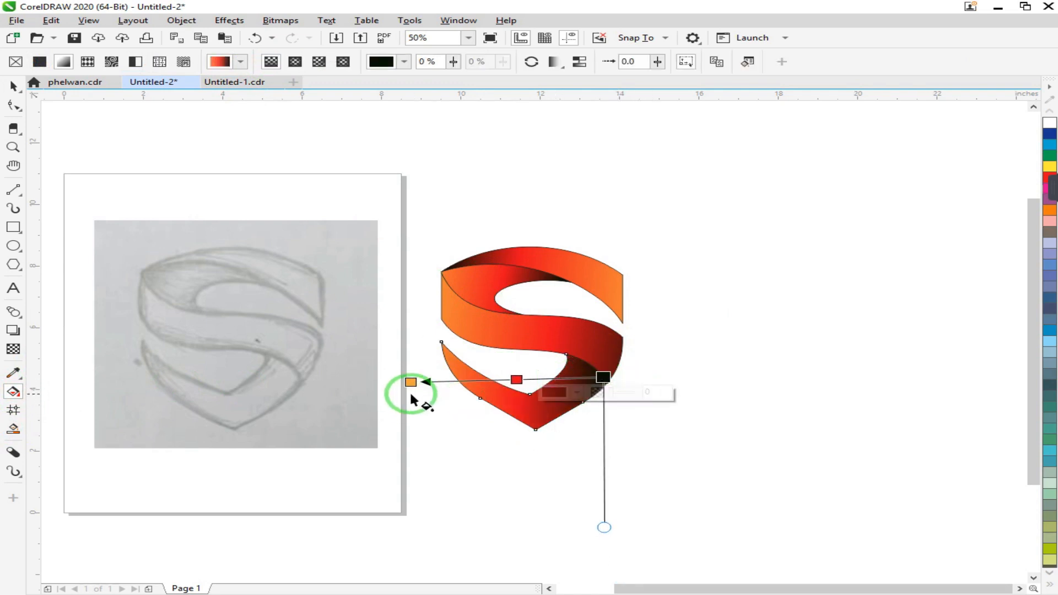
mouse_move(410, 382)
mouse_down()
mouse_move(433, 376)
mouse_move(413, 365)
mouse_up()
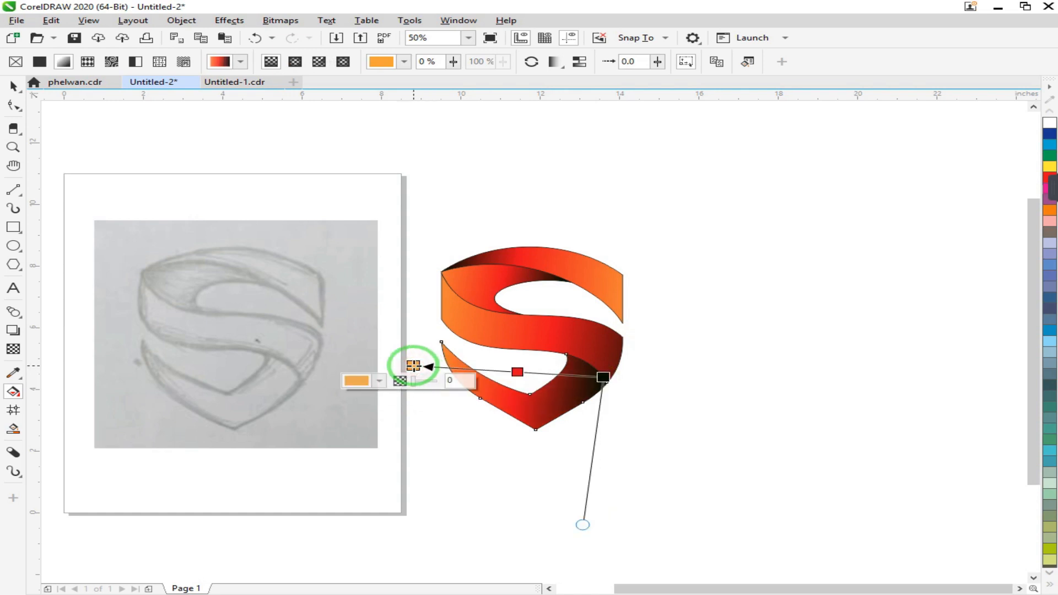
drag(603, 375, 619, 354)
key(space)
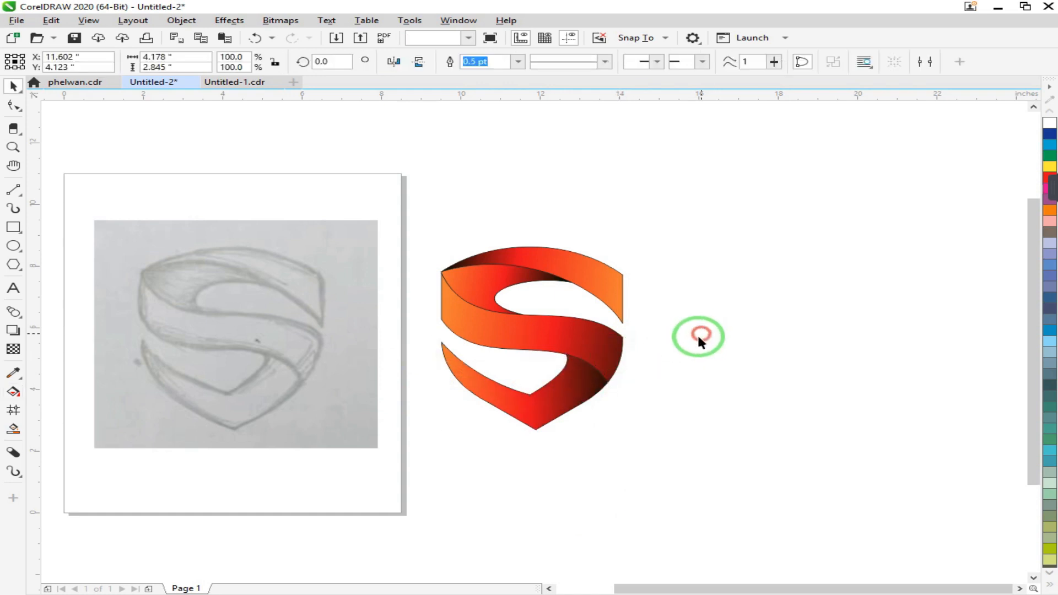
Remove the outlines from all the shapes of the coloured S shield.
click(699, 337)
drag(575, 326, 423, 439)
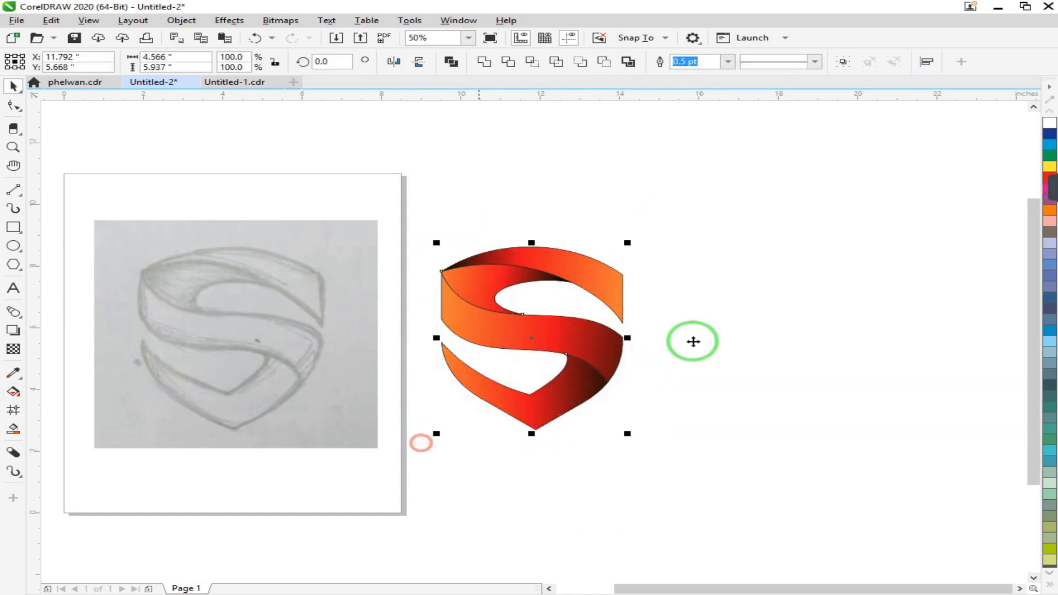
click(1049, 585)
click(749, 276)
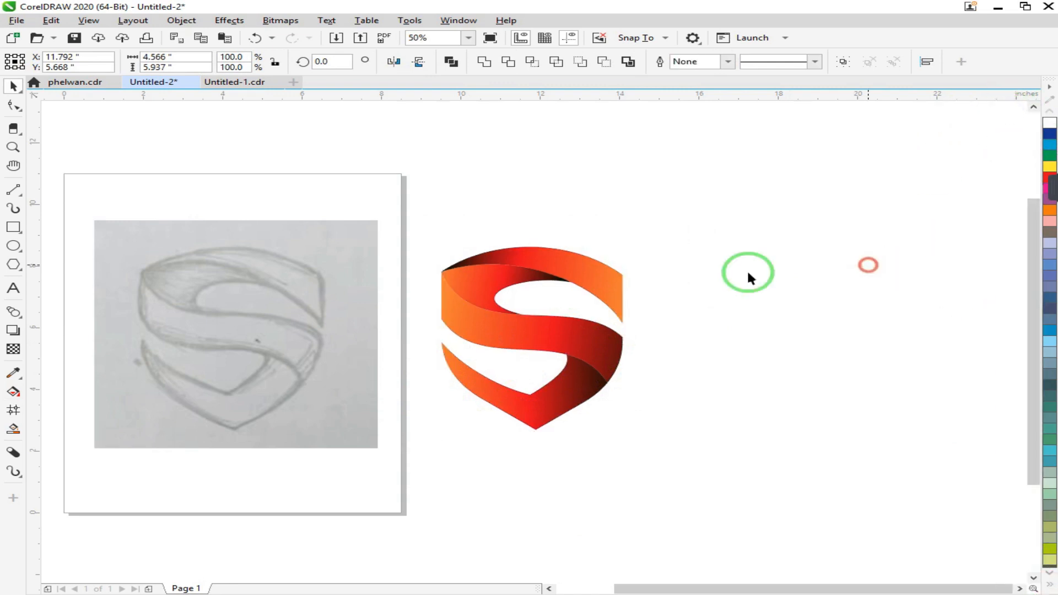
Place a duplicate of the inner fold in the empty space to the right of the logo.
drag(402, 220, 791, 442)
click(251, 230)
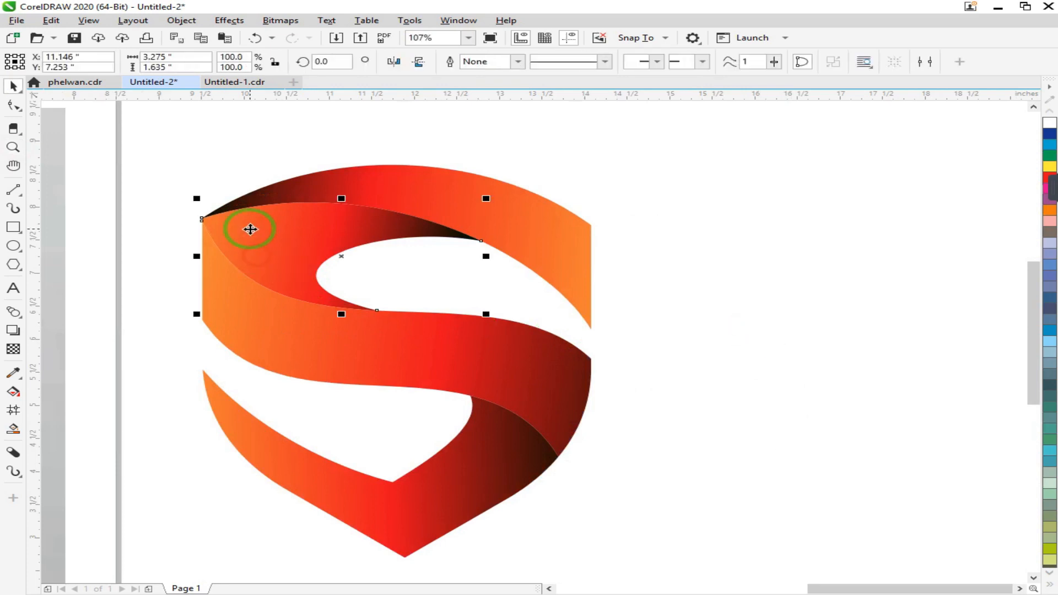
scroll(254, 232, down, 3)
drag(255, 234, 512, 251)
Place a second copy of the fold over the duplicate, offset slightly down and to the left.
key(z)
drag(452, 202, 691, 345)
key(space)
click(406, 276)
mouse_move(406, 276)
mouse_down()
mouse_move(404, 295)
mouse_move(391, 289)
mouse_up()
Trim the duplicated fold with its offset copy, then move the trimming copy clear and delete it.
drag(177, 209, 840, 483)
click(507, 61)
click(586, 248)
drag(430, 262, 439, 353)
scroll(781, 273, down, 2)
scroll(781, 273, down, 3)
click(718, 265)
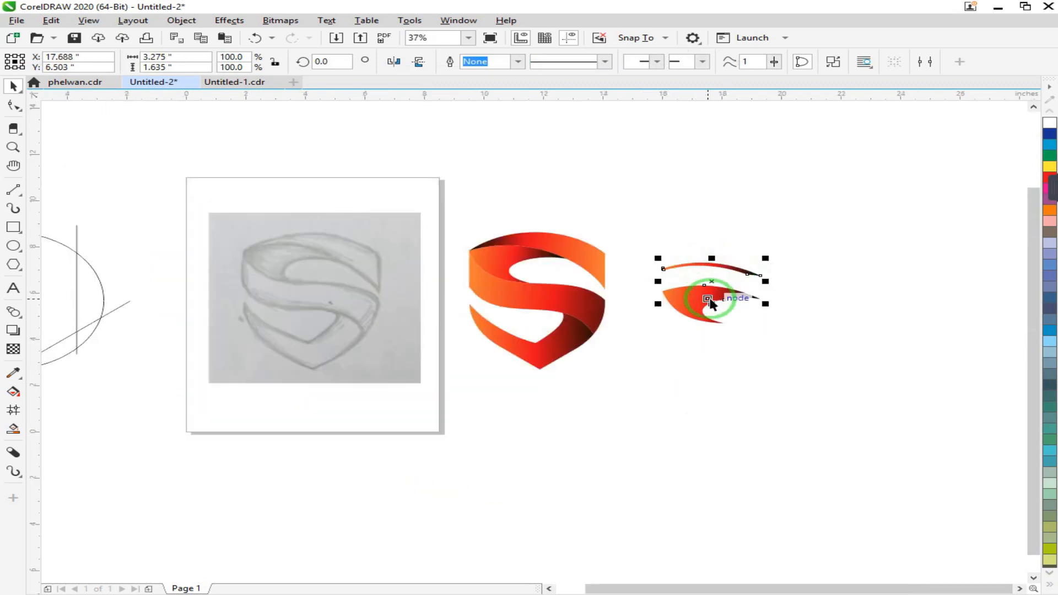
click(700, 293)
key(Delete)
Break the trimmed fold remainder apart and delete the small lower sliver, keeping the long upper crescent.
click(671, 278)
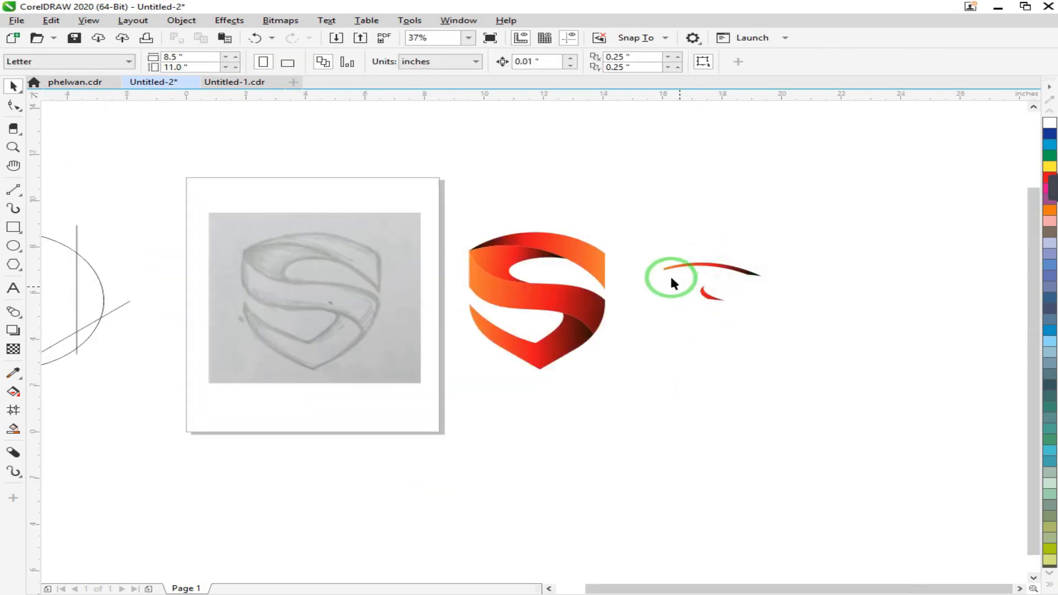
click(710, 292)
key(ctrl+k)
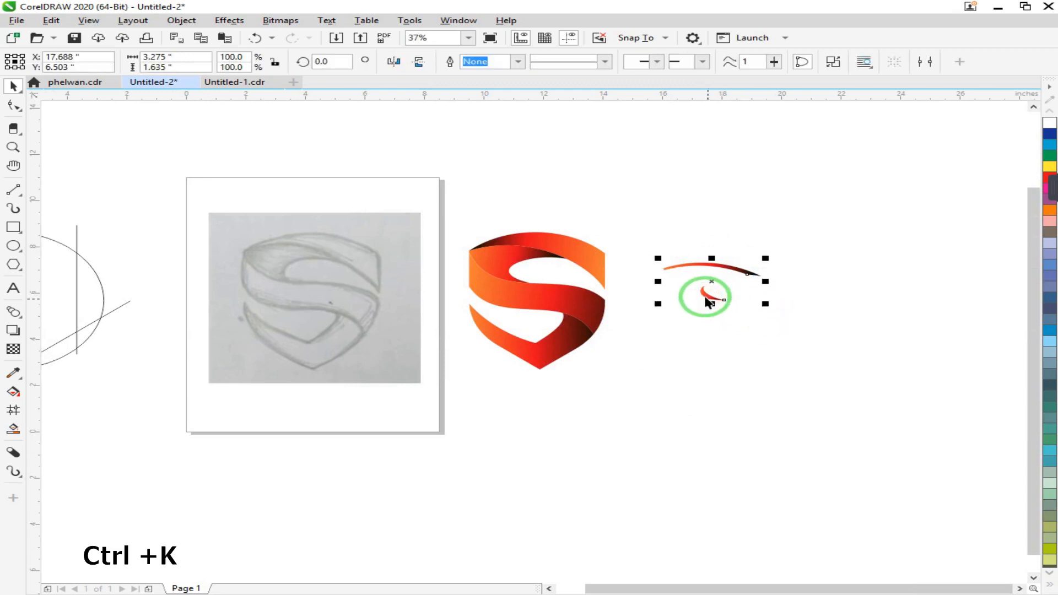
click(791, 255)
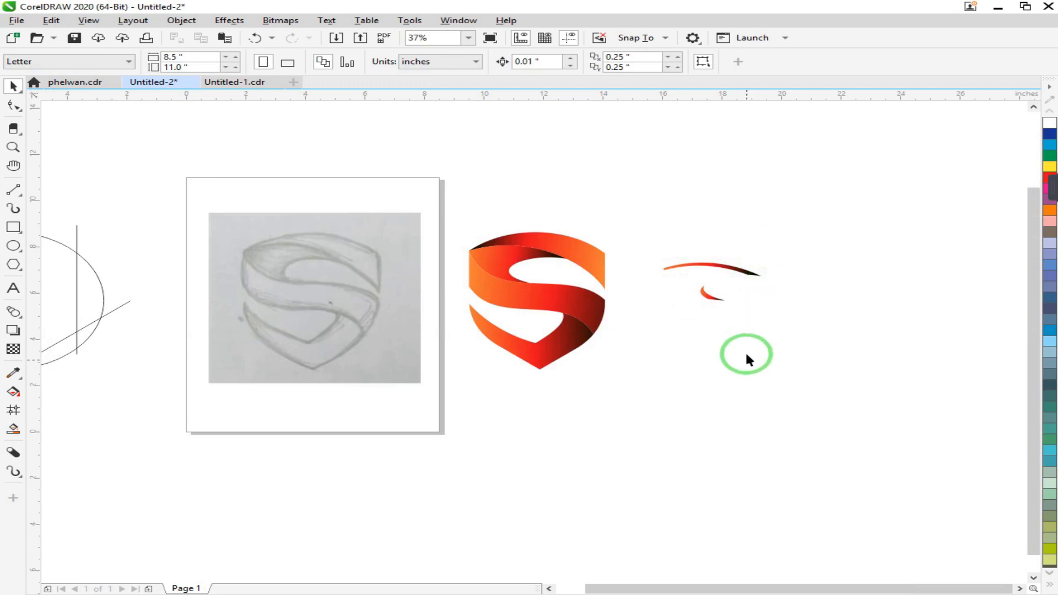
drag(660, 286, 666, 283)
key(Delete)
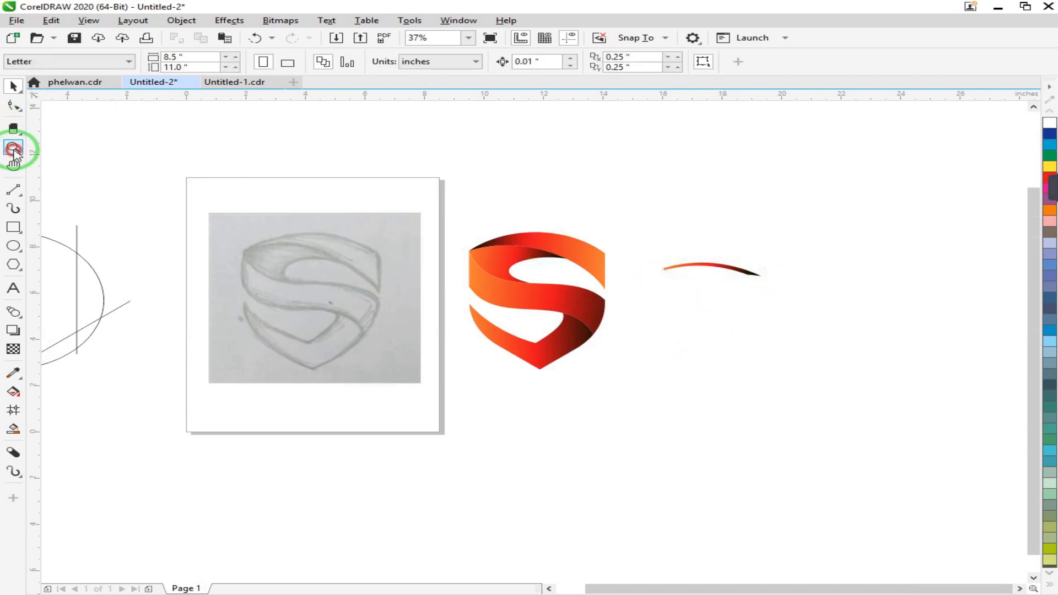
Move the crescent onto the upper edge of the logo's inner fold and align it with the fold's right tip.
click(13, 149)
drag(827, 222, 441, 330)
drag(750, 331, 316, 293)
key(F2)
drag(137, 267, 434, 336)
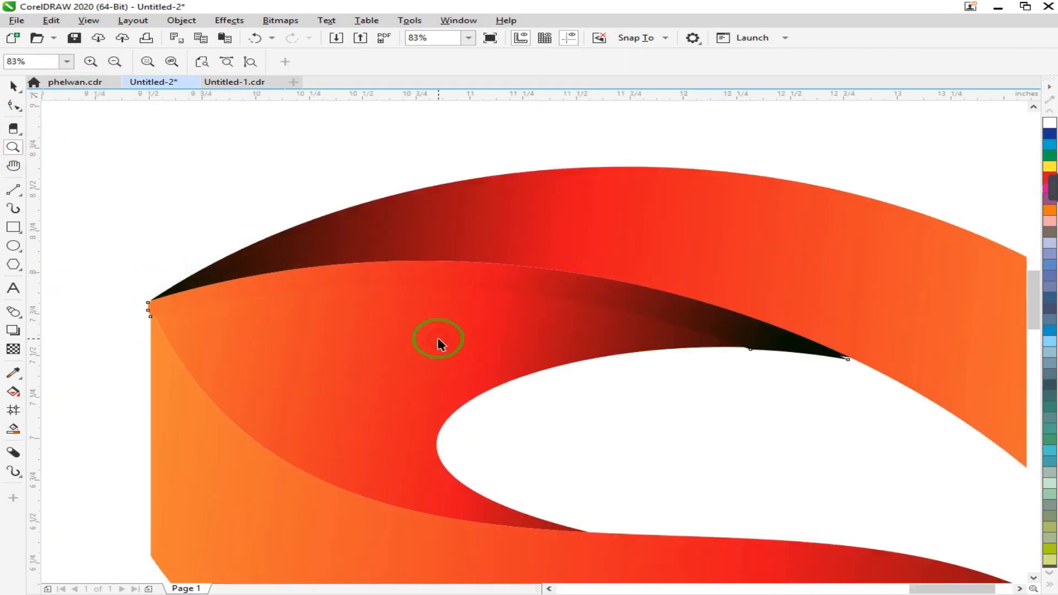
key(F2)
drag(703, 297, 897, 366)
drag(644, 458, 661, 450)
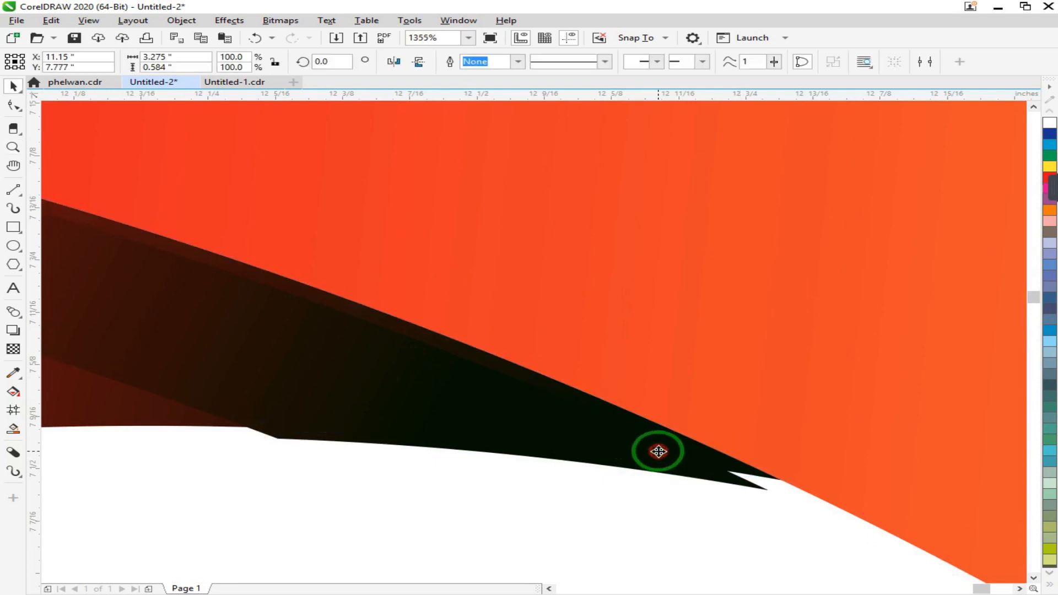
Stretch the crescent's gradient, with orange far left over the sketch and black farther right over the top band.
scroll(748, 395, down, 3)
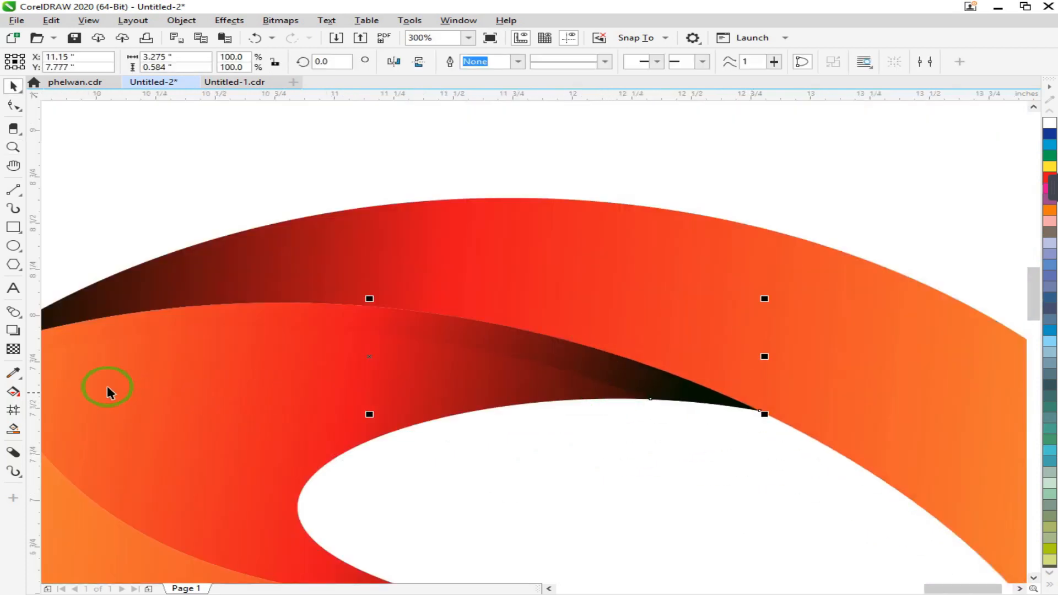
click(13, 392)
scroll(597, 345, down, 3)
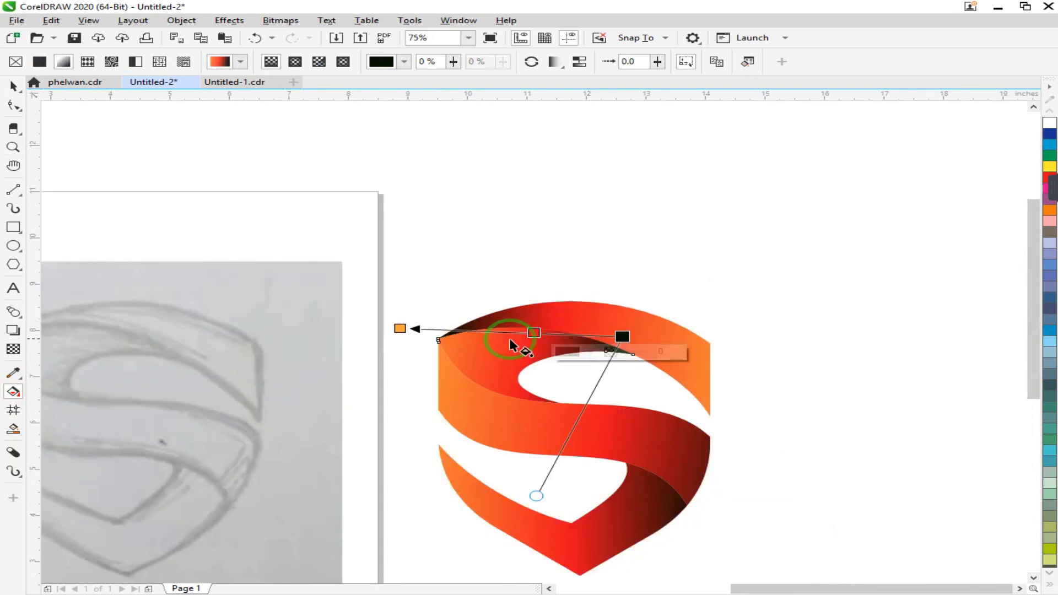
mouse_move(388, 322)
mouse_down()
mouse_move(217, 307)
mouse_move(283, 307)
mouse_up()
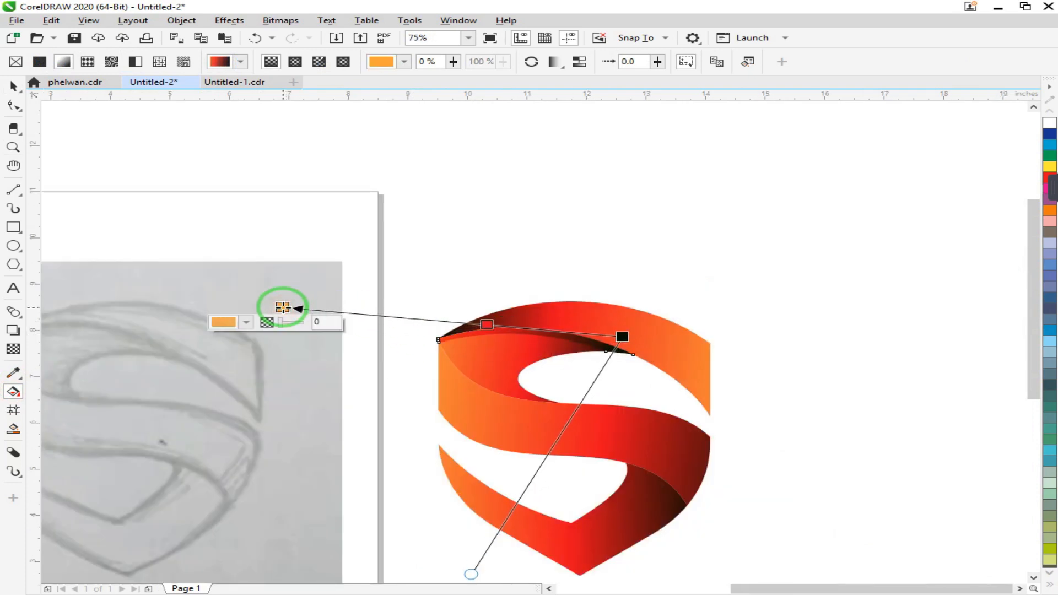
click(622, 337)
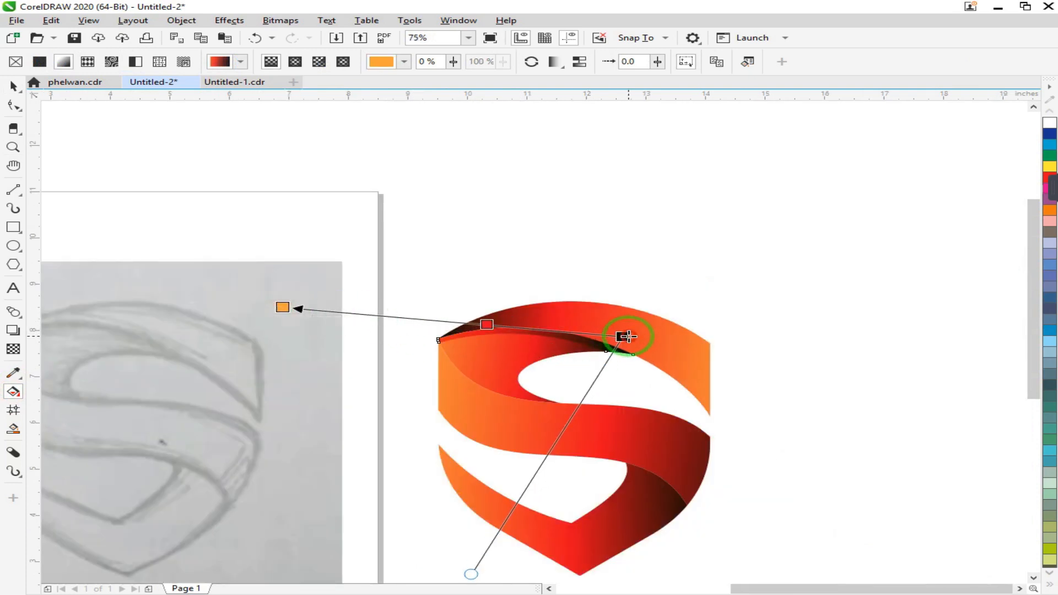
drag(622, 336, 653, 330)
click(284, 307)
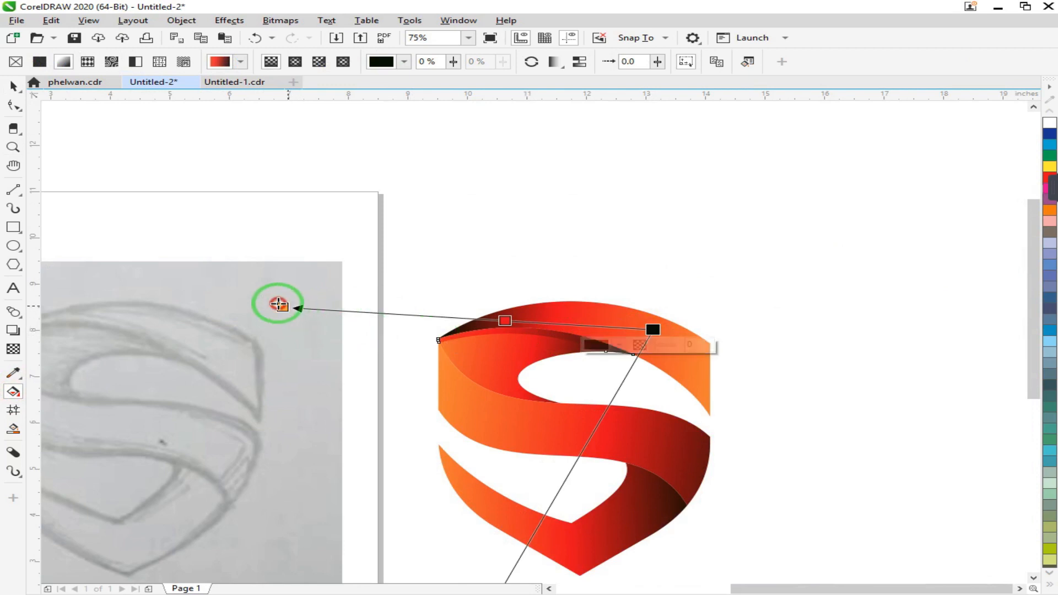
click(444, 241)
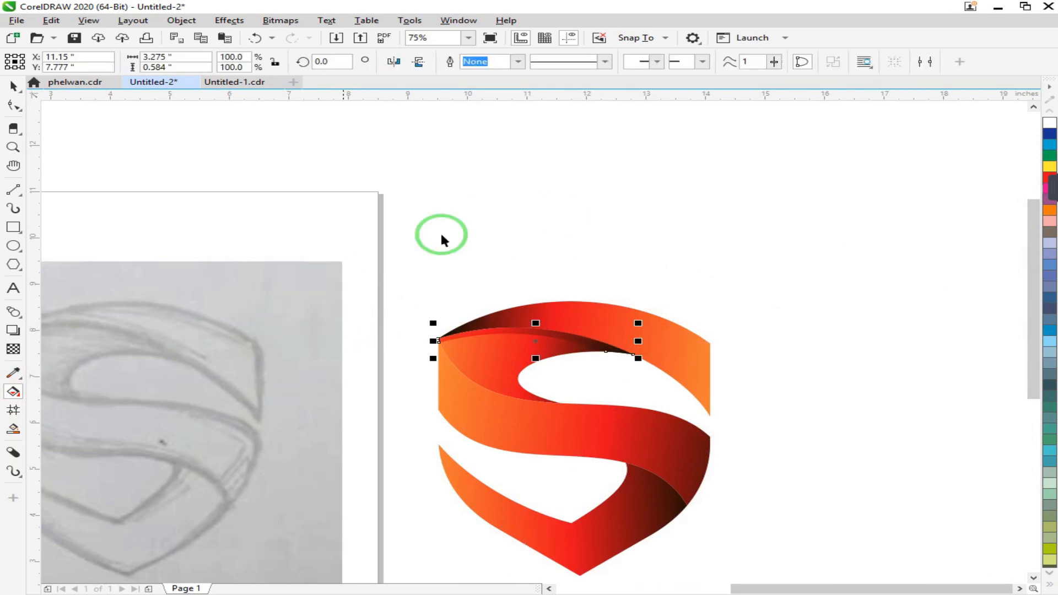
Place a duplicate of the bottom band directly below the logo.
scroll(591, 234, down, 2)
scroll(588, 302, up, 1)
click(617, 313)
drag(616, 313, 683, 394)
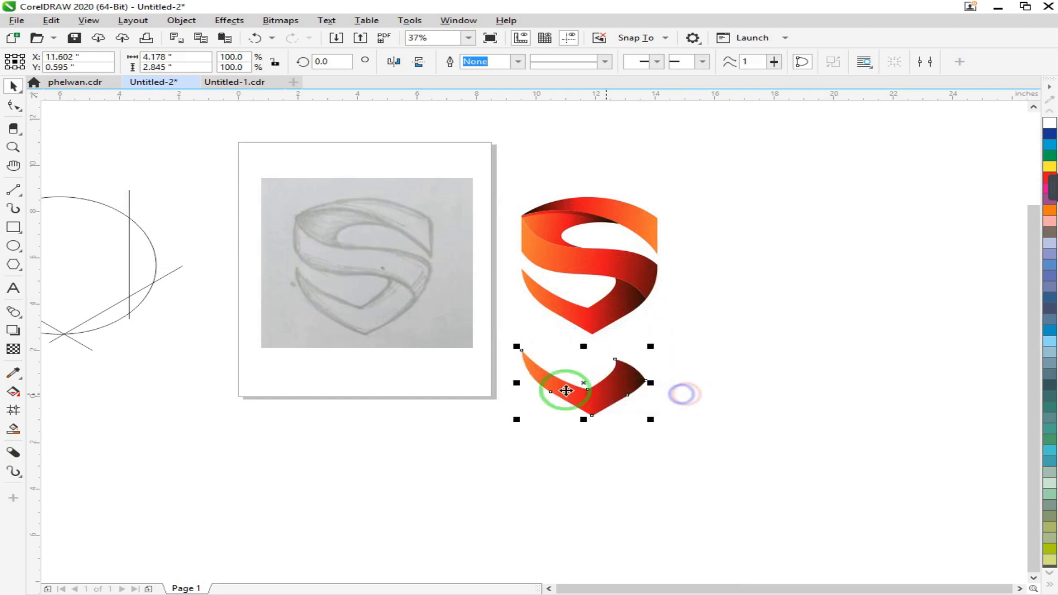
Overlay the duplicated band with a second copy enlarged to 116.9%, offset to the left so a thin right-hand edge stays uncovered.
key(g)
click(11, 147)
drag(518, 338, 732, 442)
drag(508, 358, 500, 381)
drag(159, 480, 82, 549)
drag(480, 406, 454, 374)
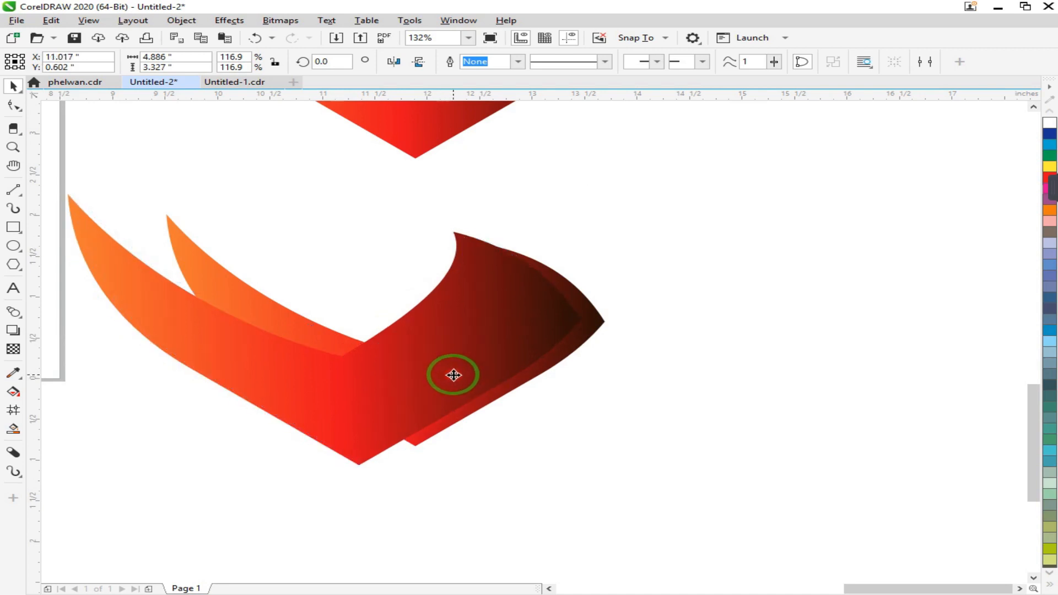
Trim the duplicated band with the enlarged copy, then move the enlarged copy away and delete it.
scroll(634, 349, down, 3)
drag(694, 255, 408, 414)
drag(340, 450, 340, 450)
click(510, 62)
drag(550, 373, 490, 421)
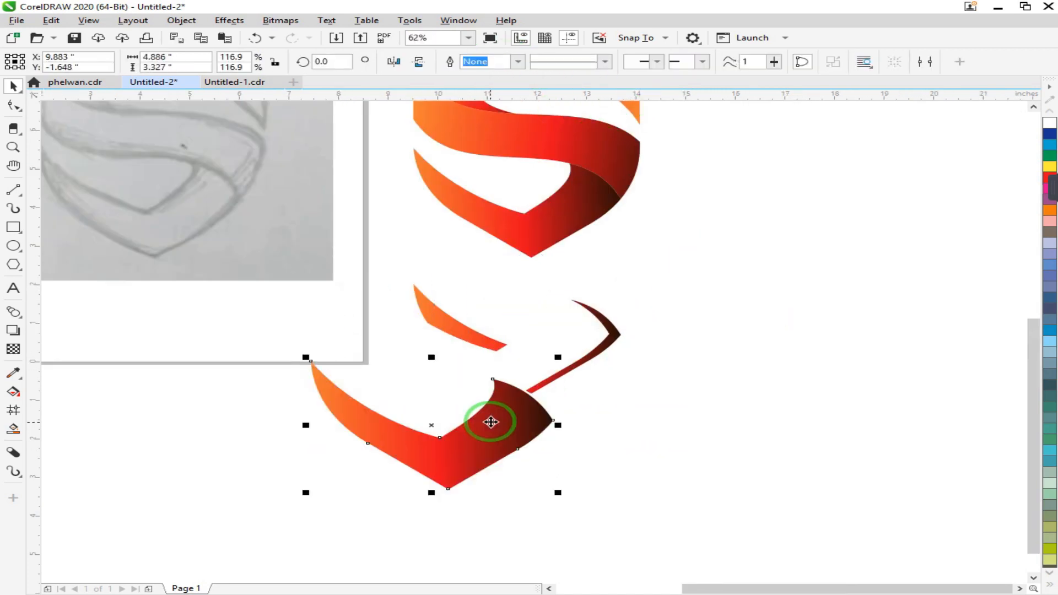
key(Delete)
Break the trimmed band remainder apart and delete its left piece.
click(450, 325)
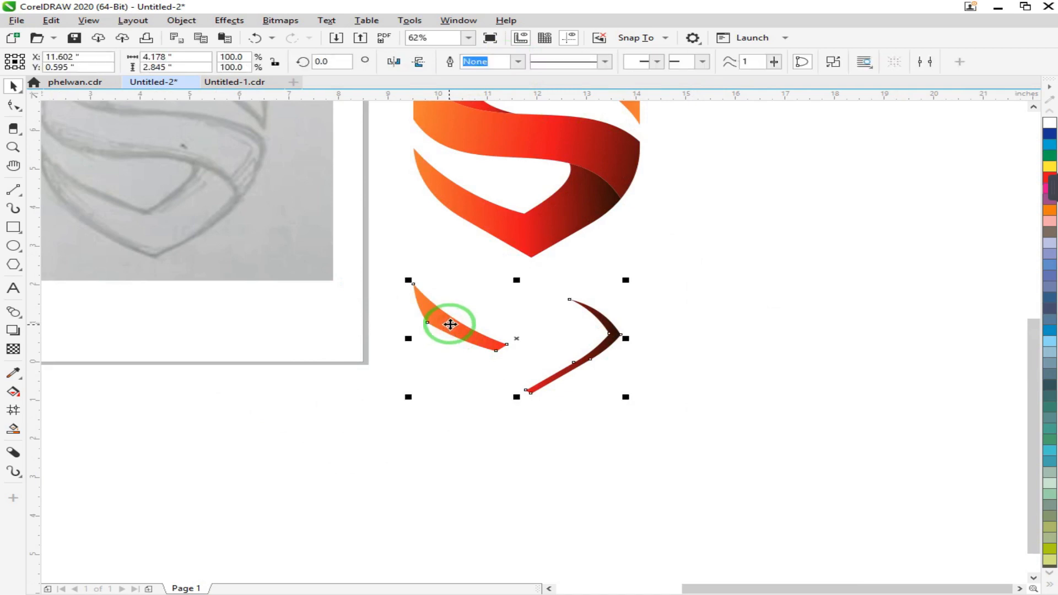
click(833, 63)
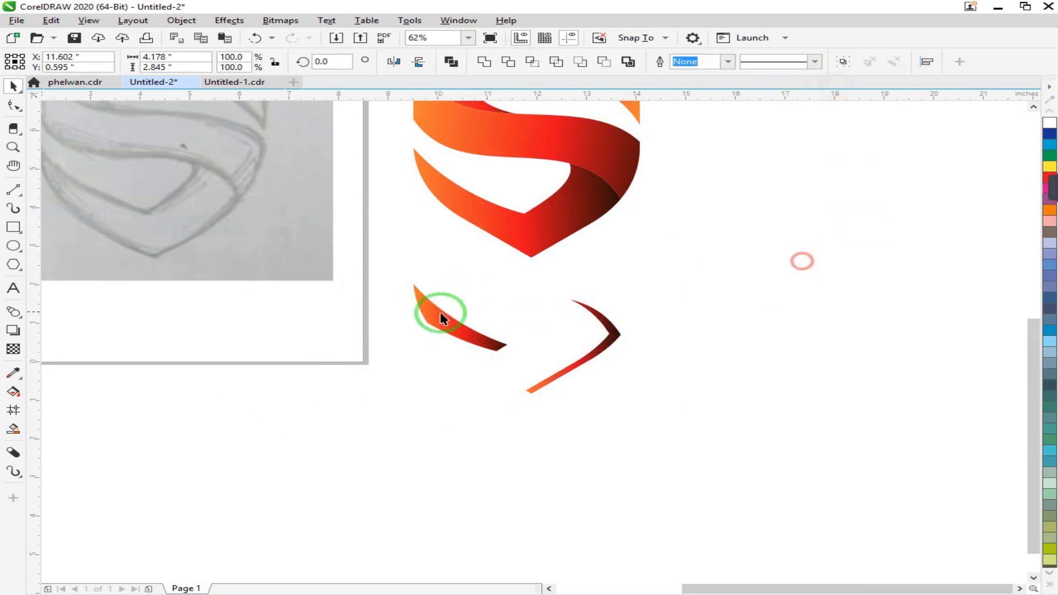
click(449, 319)
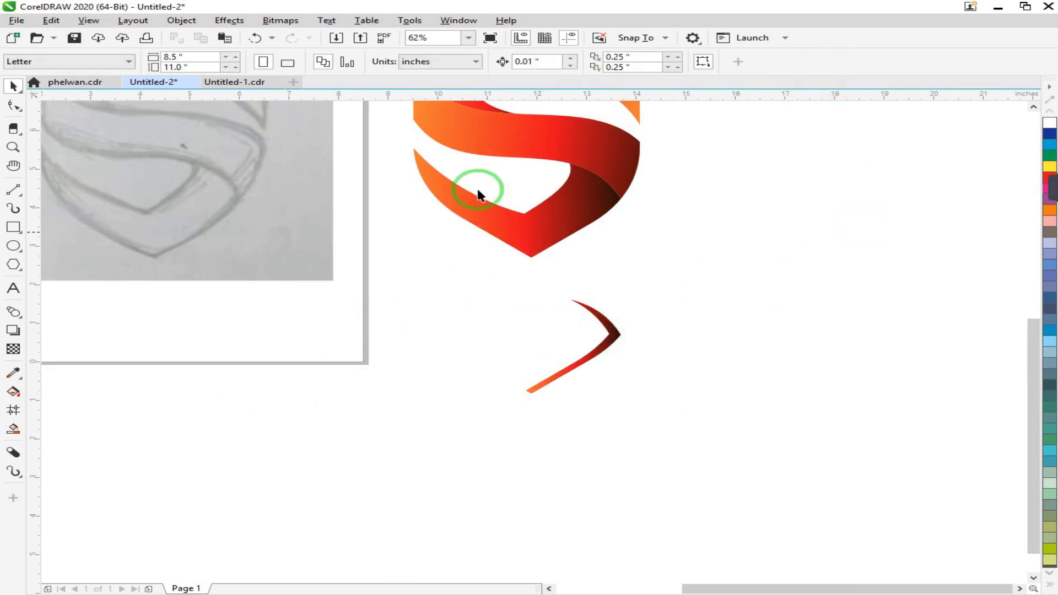
Move the remaining angled sliver onto the bottom band's lower-right edge and align it with the band's right corner.
key(F2)
drag(375, 113, 795, 438)
drag(585, 429, 586, 224)
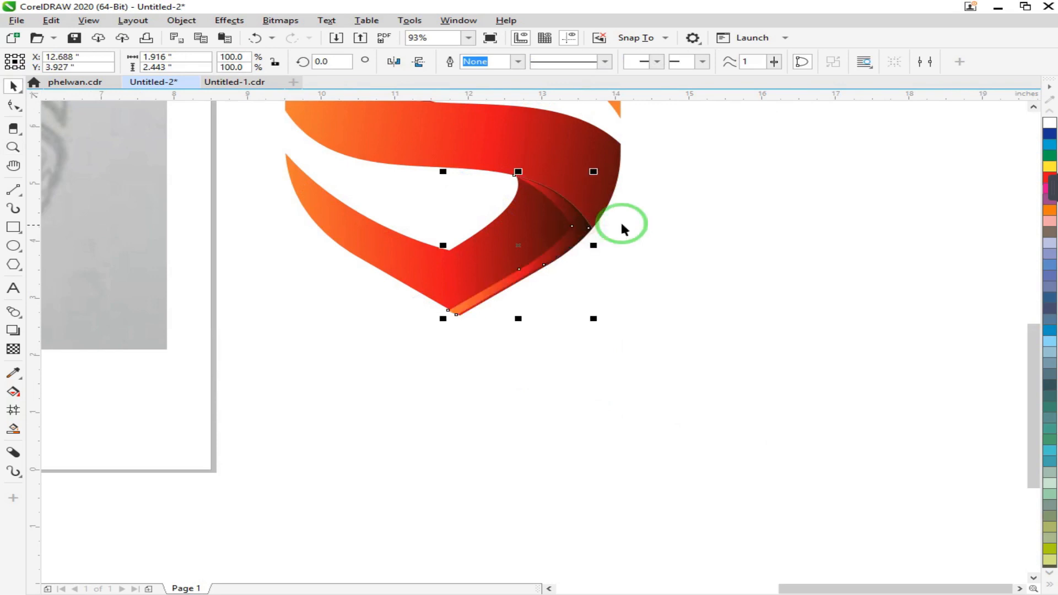
key(z)
drag(682, 160, 493, 272)
drag(685, 267, 201, 454)
drag(584, 356, 603, 368)
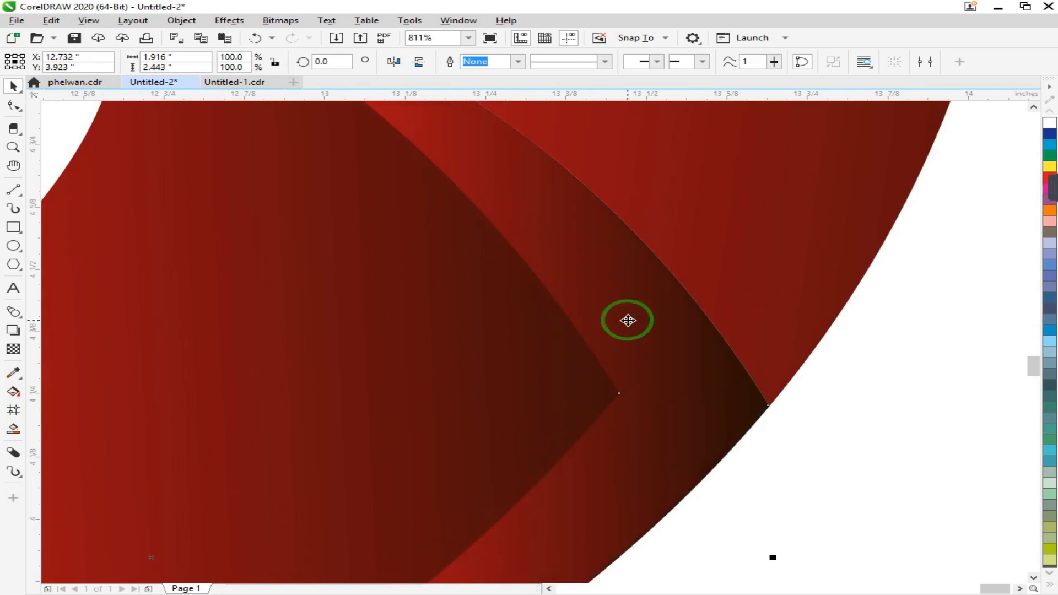
Redirect the angled sliver's gradient so it runs from black on the middle band above it to orange well below and left of the shield's tip.
scroll(628, 317, down, 2)
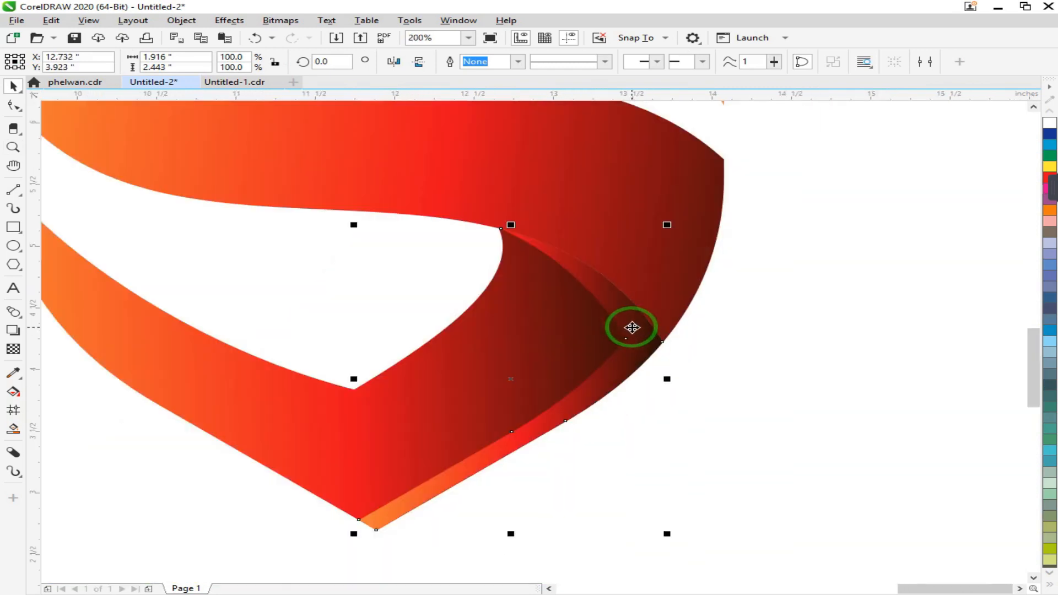
click(13, 392)
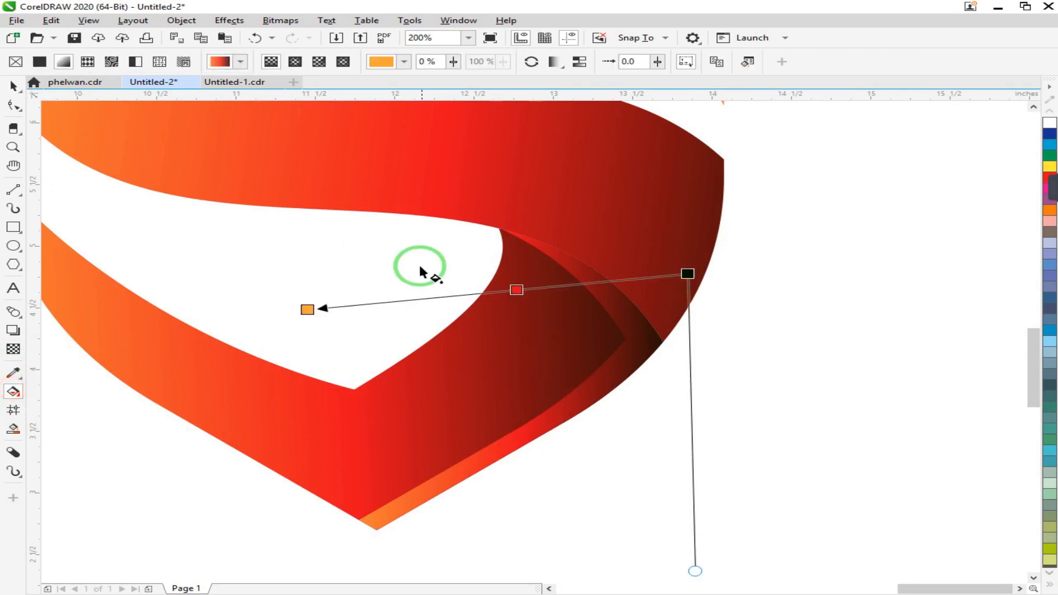
drag(689, 276, 541, 175)
drag(304, 311, 265, 593)
scroll(557, 385, down, 2)
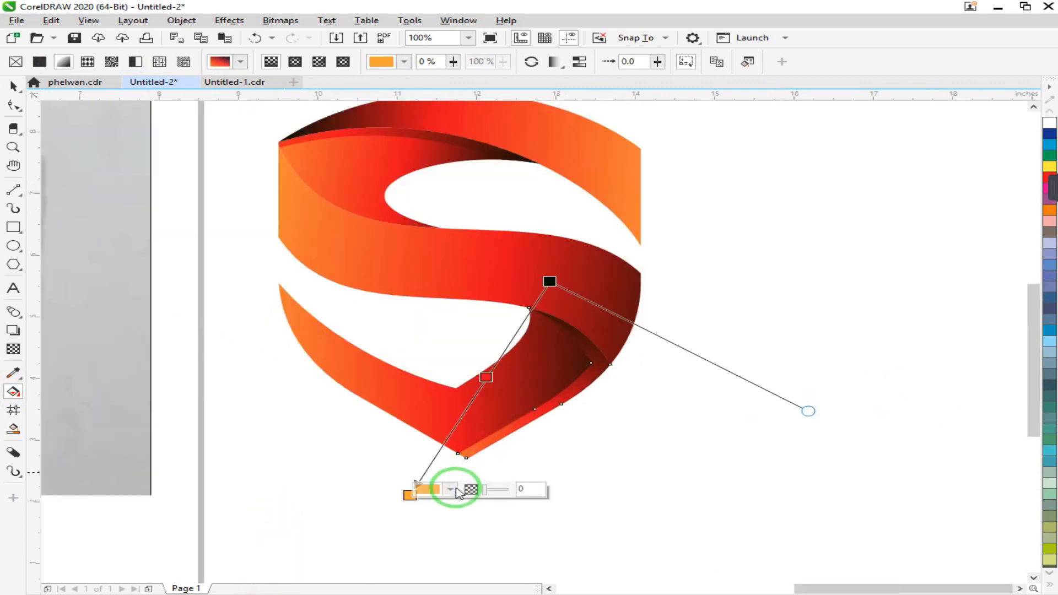
drag(406, 496, 287, 515)
key(space)
click(500, 470)
scroll(555, 406, down, 2)
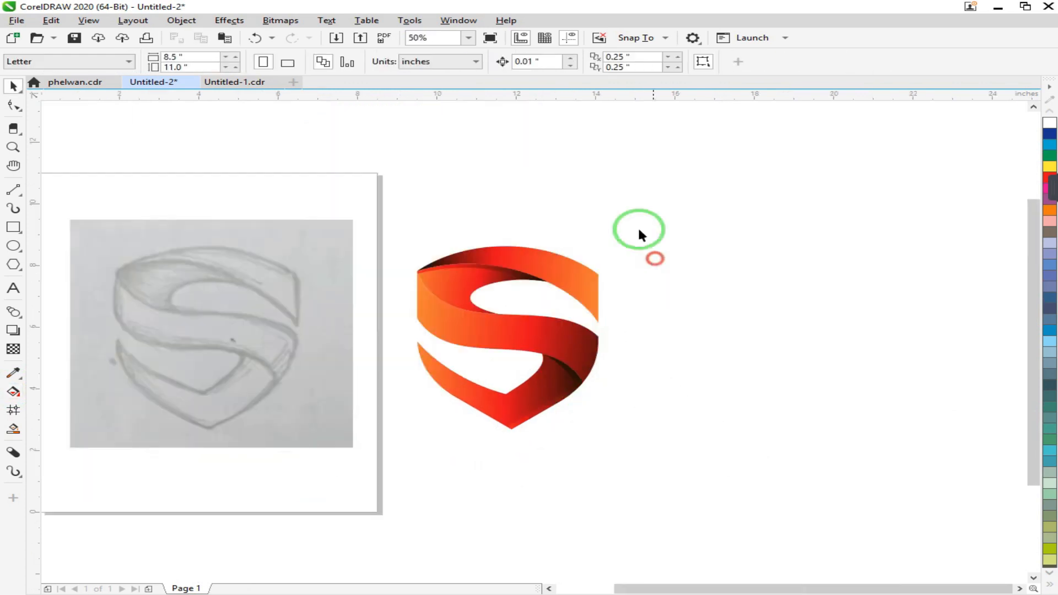
drag(378, 471, 379, 464)
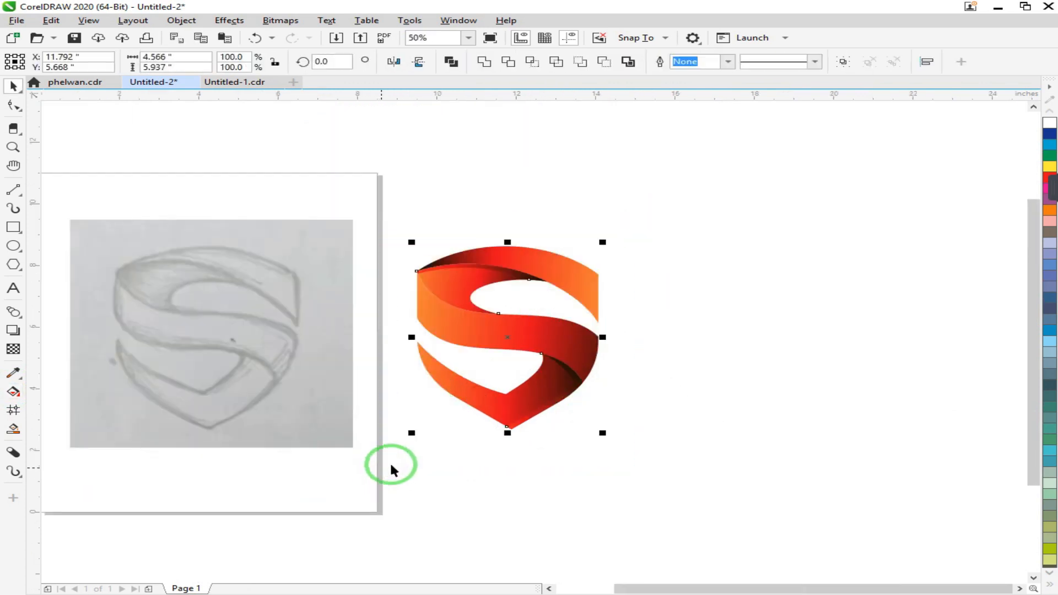
click(403, 265)
click(445, 321)
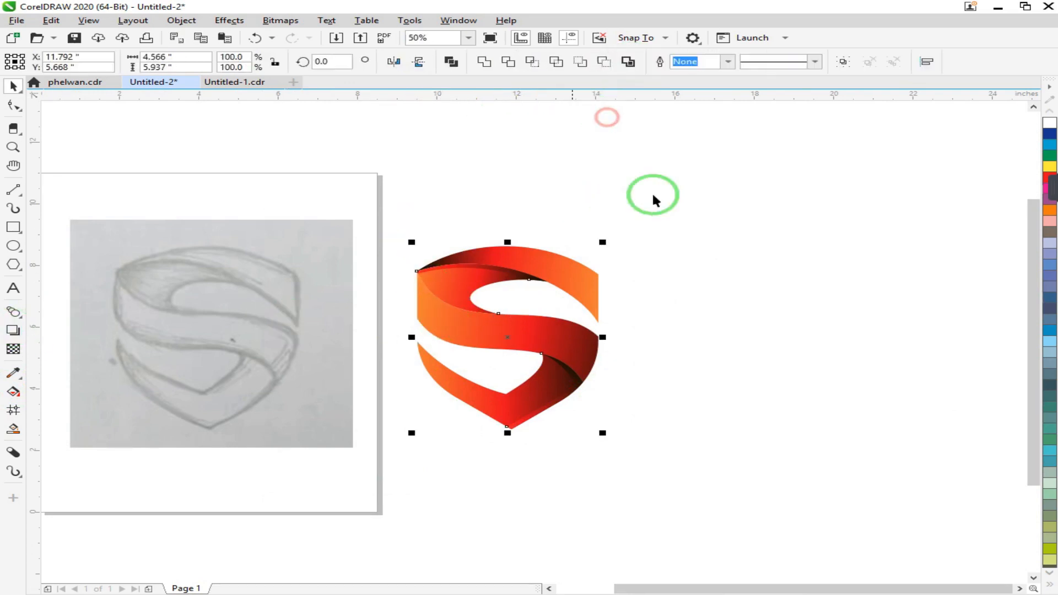
key(g)
click(14, 89)
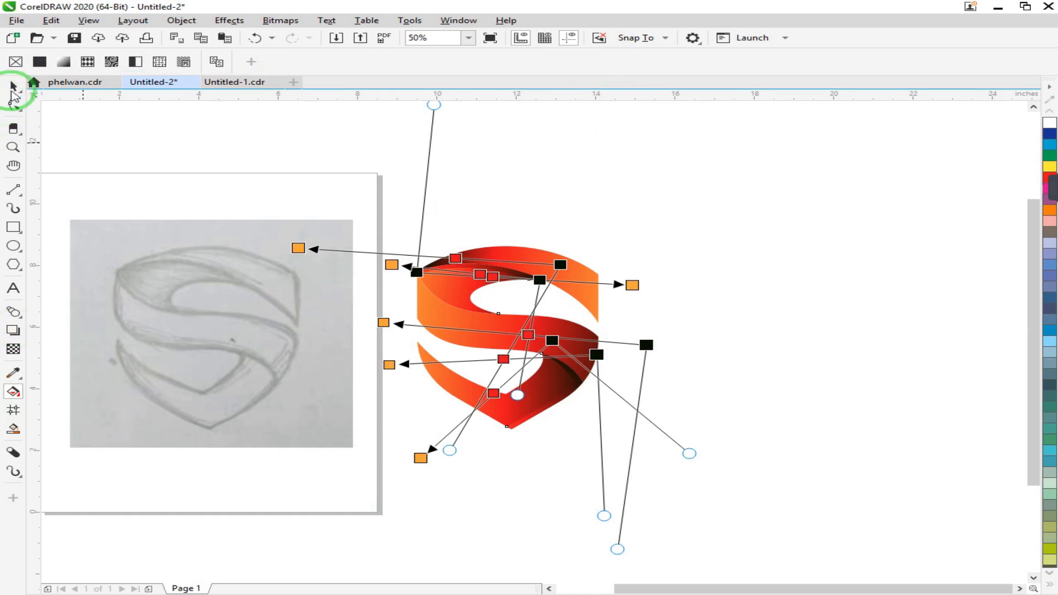
click(496, 179)
key(g)
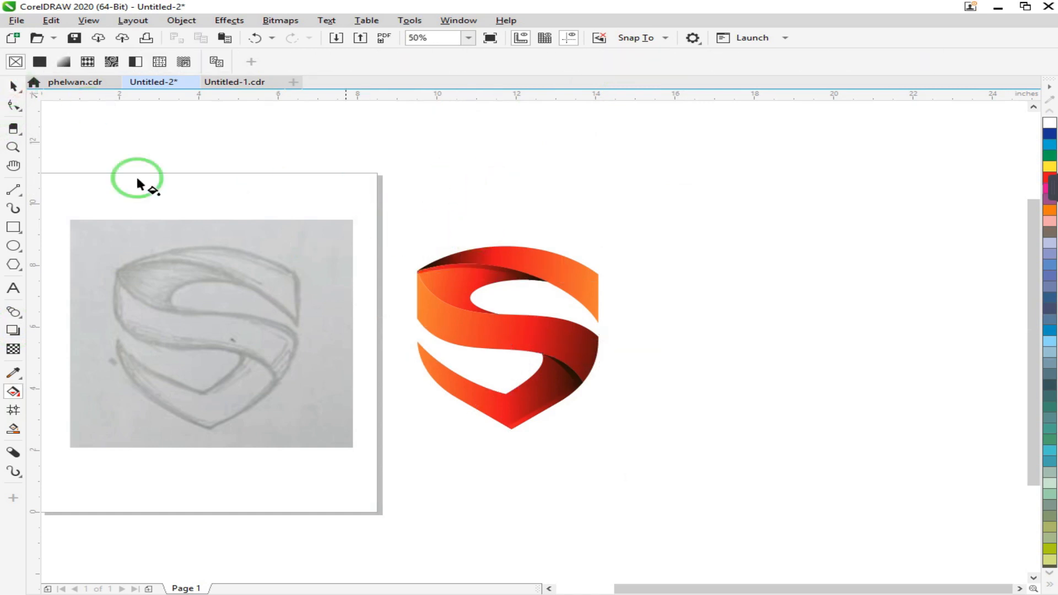
click(13, 89)
Lengthen the top band's gradient by moving its orange end farther out beyond the shield's right edge.
drag(386, 233, 703, 442)
click(577, 204)
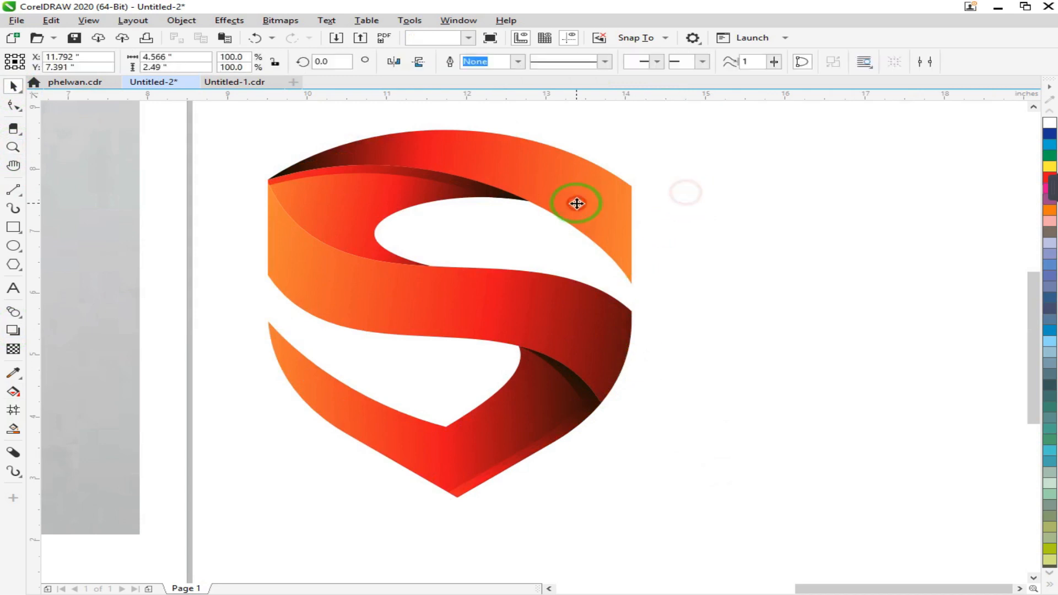
click(13, 391)
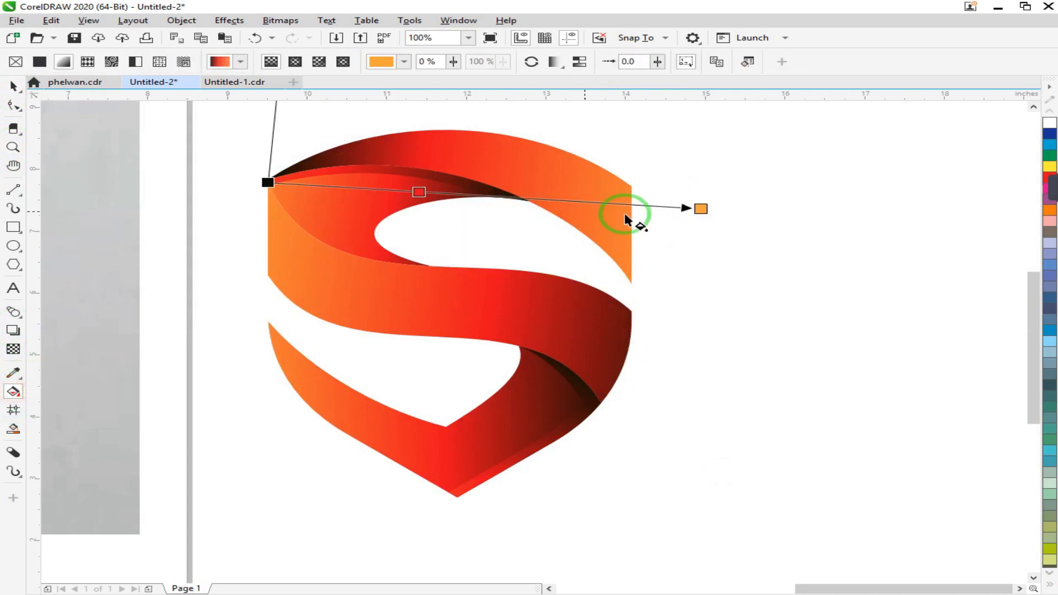
drag(715, 207, 743, 200)
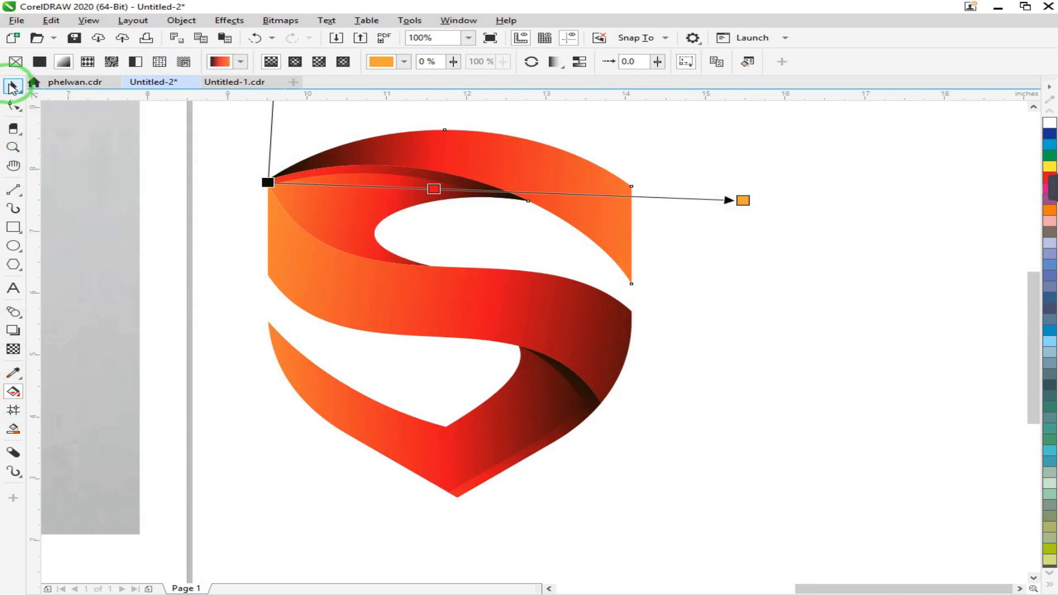
click(13, 86)
Shorten the middle S-band's gradient by moving its orange end and its black end closer to the shield.
click(13, 391)
click(200, 283)
drag(196, 281, 247, 270)
click(650, 336)
drag(728, 328, 696, 326)
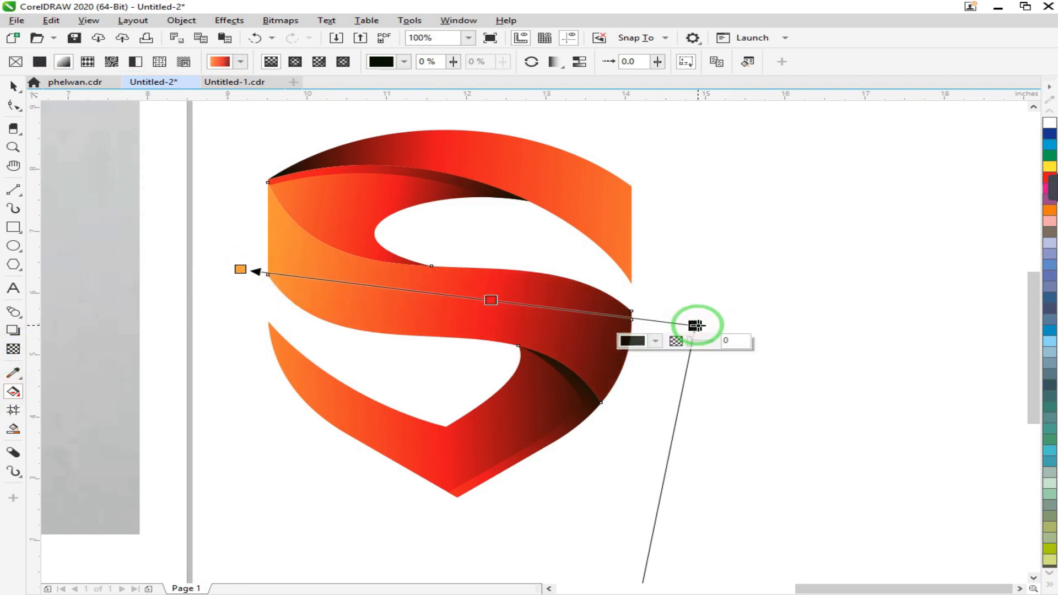
key(space)
click(643, 428)
Group all the coloured shield shapes and move the group farther right, away from the page.
scroll(603, 427, down, 2)
drag(668, 237, 400, 487)
key(ctrl+g)
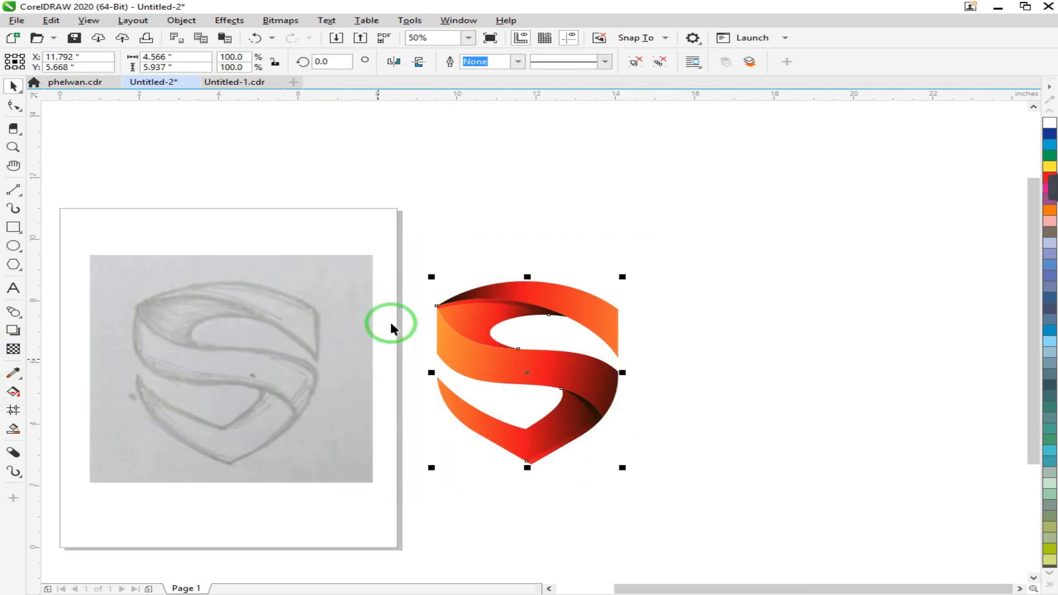
drag(516, 372, 566, 372)
click(451, 271)
Inspect the whole coloured shield logo at close range with nothing selected.
key(space)
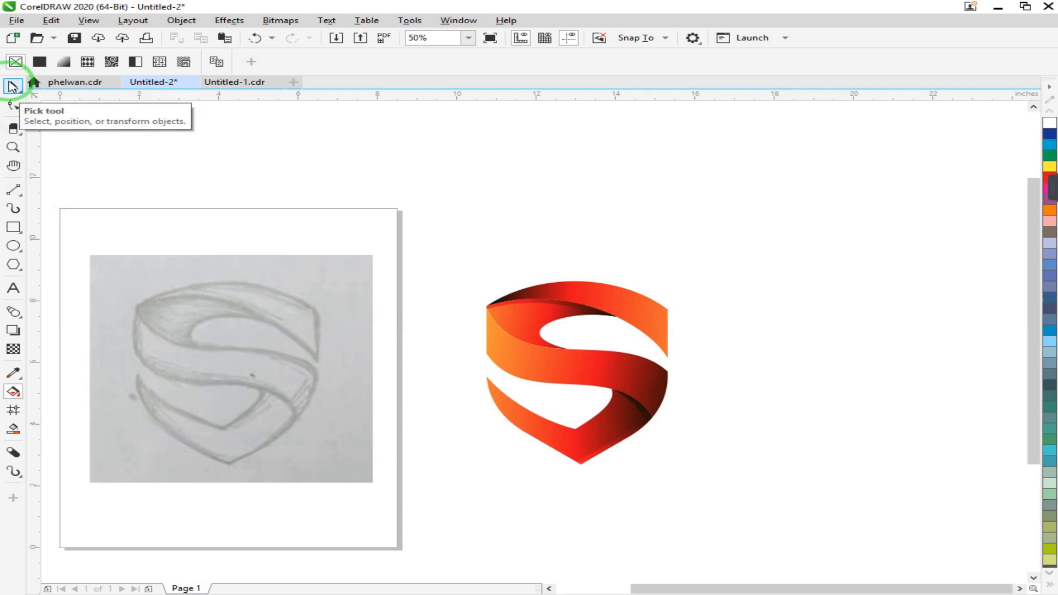
key(space)
click(12, 148)
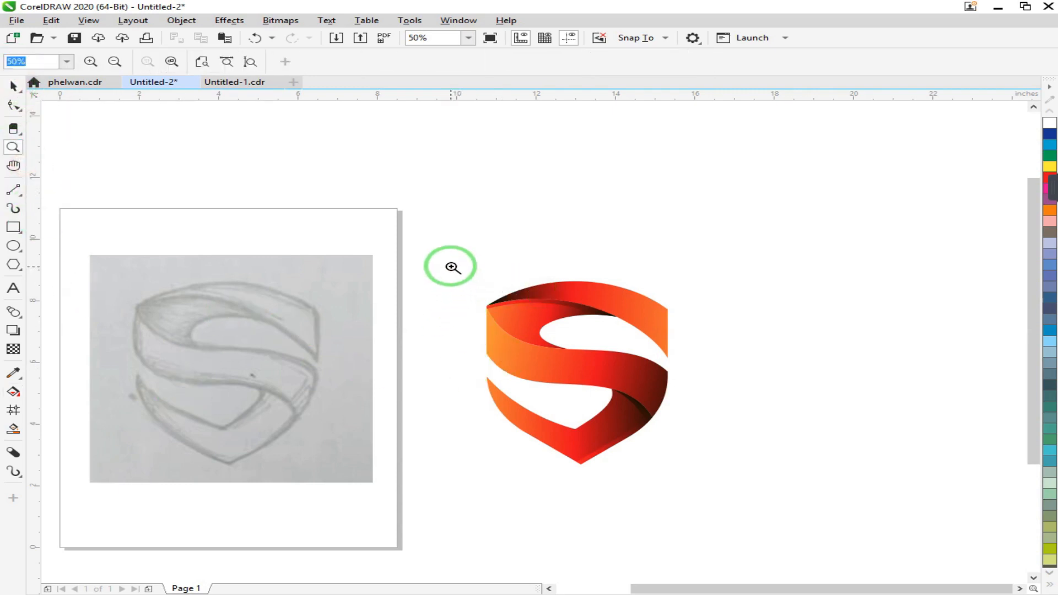
drag(688, 483, 737, 495)
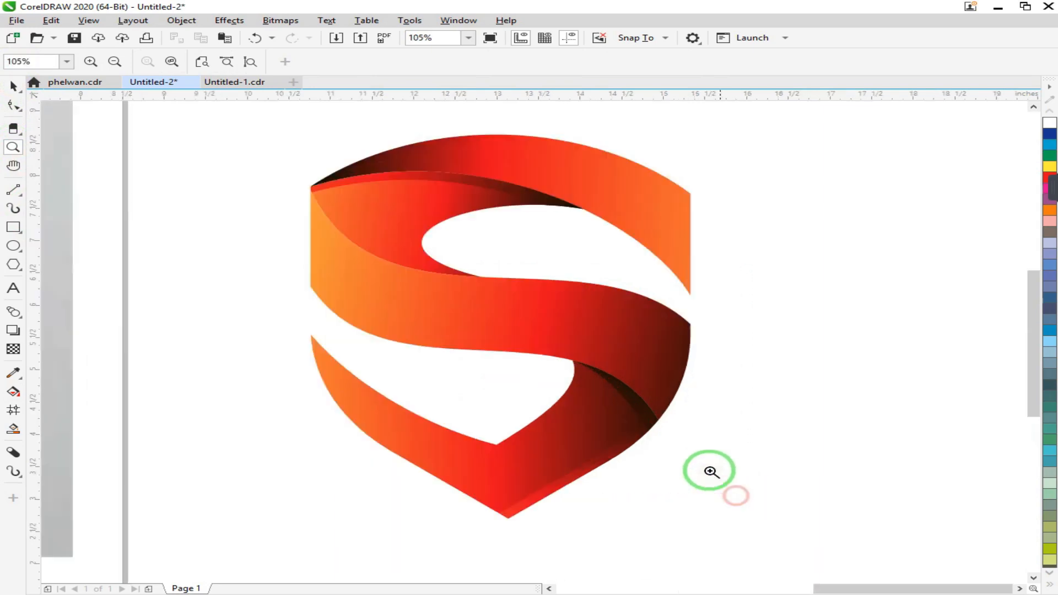